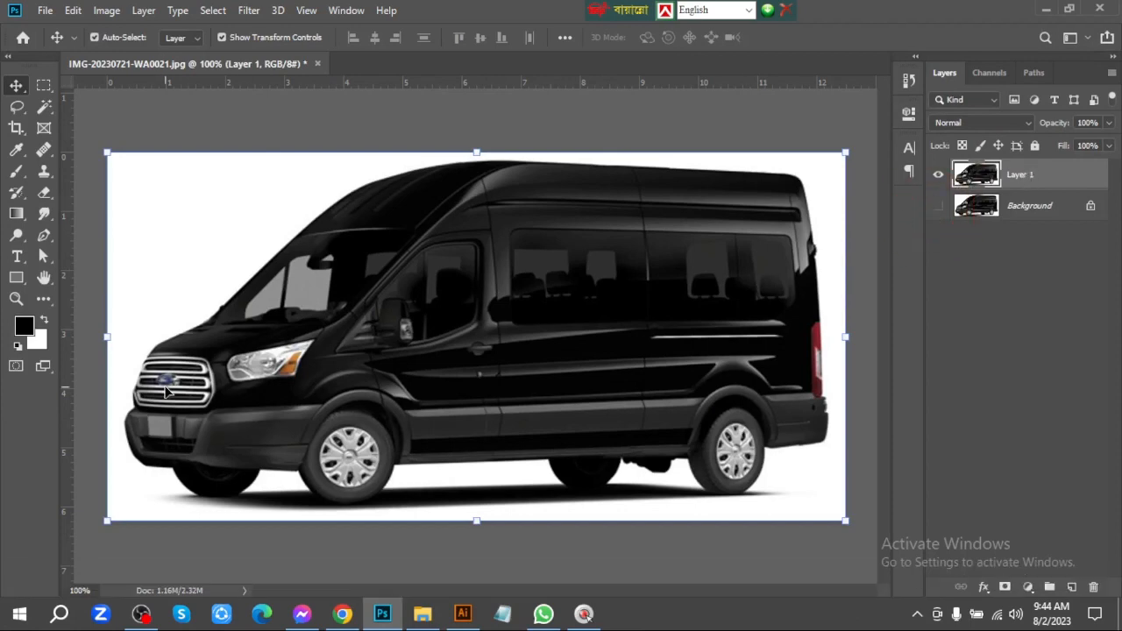
Set the Pen tool to Path mode and start a path at the bottom of the van's front tyre nearest the bumper
key("p")
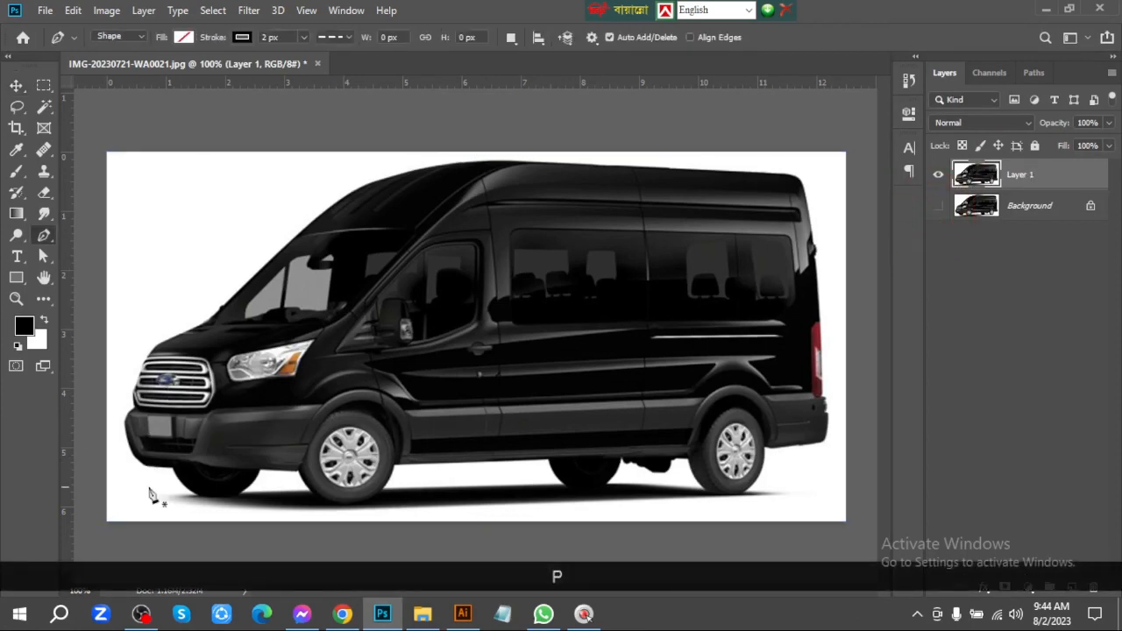
key("ctrl+space")
left_click_drag(187, 499, 514, 475)
key("ctrl+space")
left_click_drag(645, 481, 693, 476)
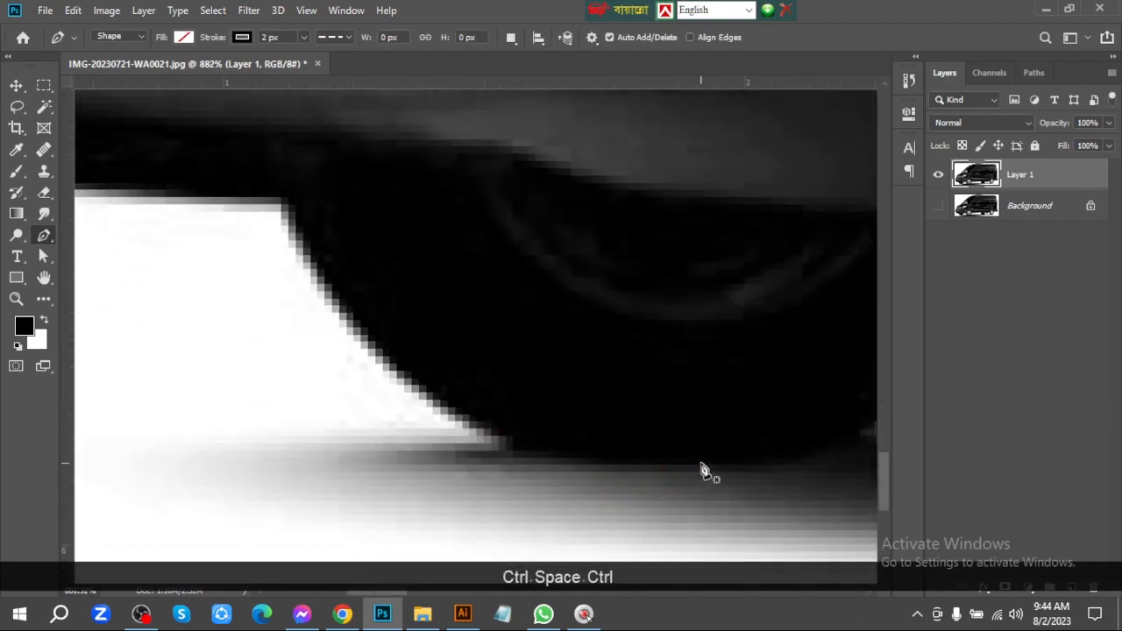
left_click(121, 36)
left_click(110, 59)
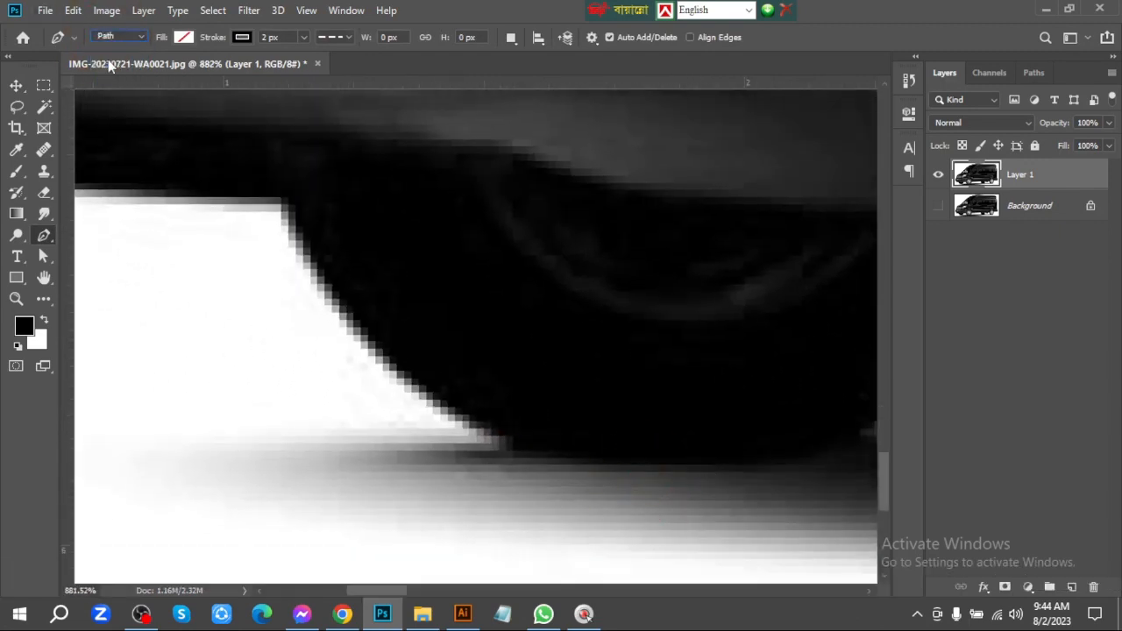
left_click(715, 465)
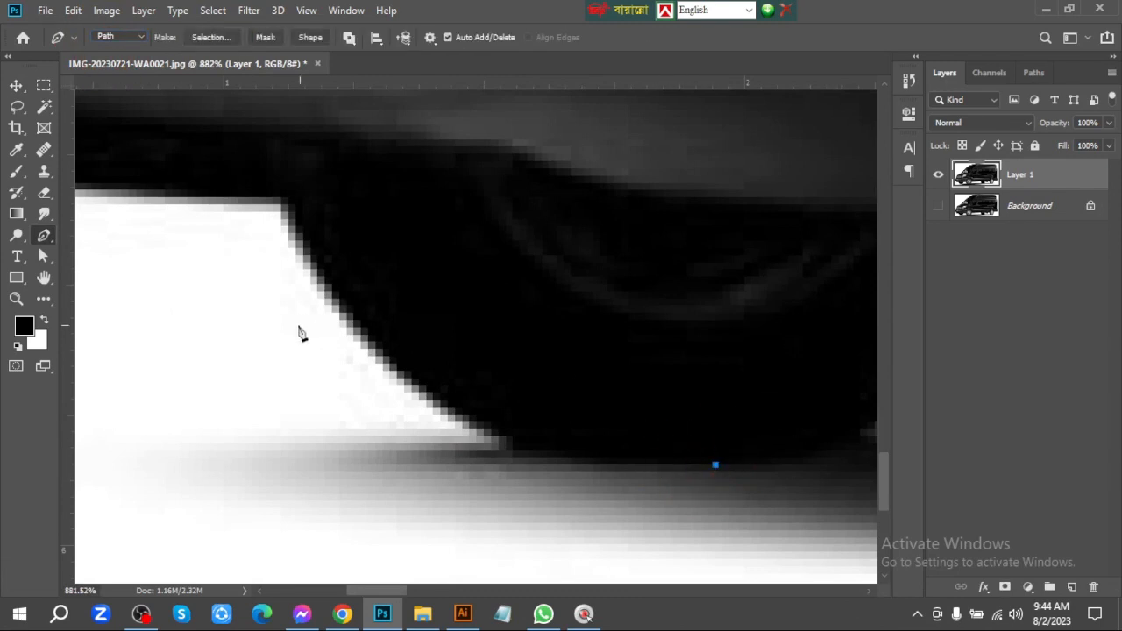
Add a path point where the front tyre meets the bumper's underside and curve the segment to follow the tyre edge
left_click_drag(280, 203, 265, 171)
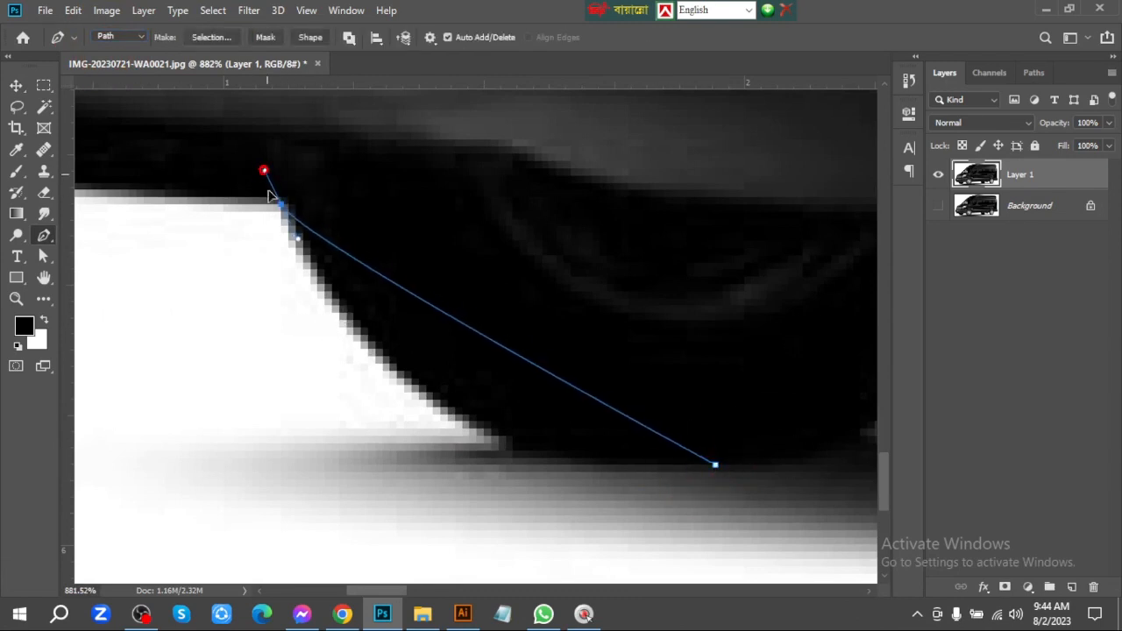
key("alt")
left_click_drag(302, 243, 419, 506)
Continue the path along the front bumper's underside and around its lower curve, shaping the handles to fit the edge
key("space")
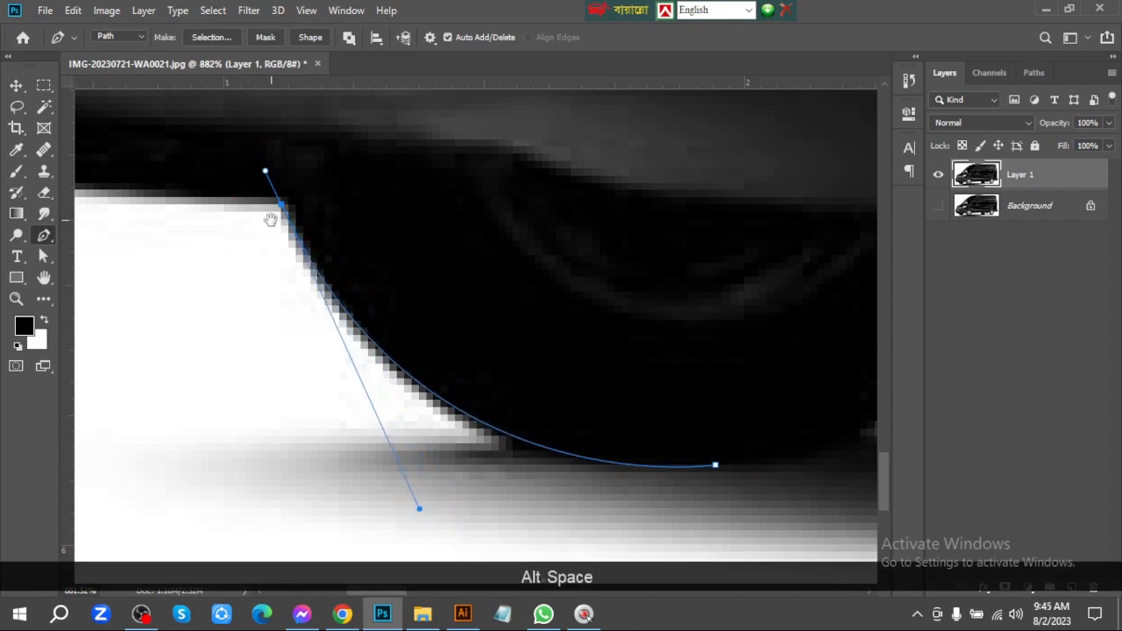
left_click_drag(271, 220, 556, 388)
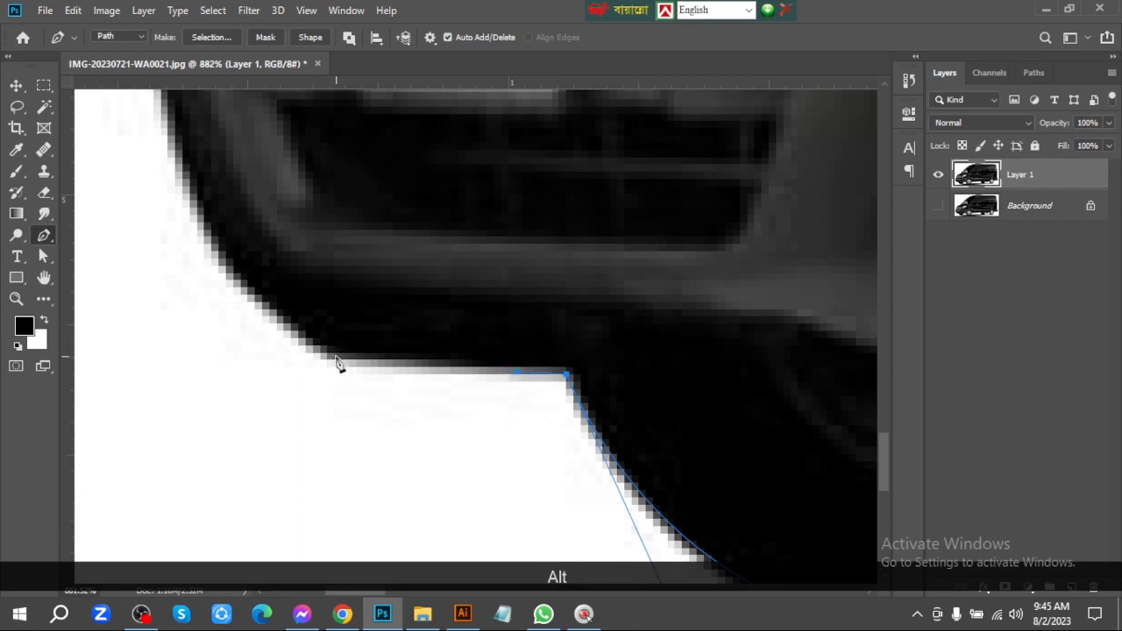
key("space")
left_click_drag(281, 283, 295, 380)
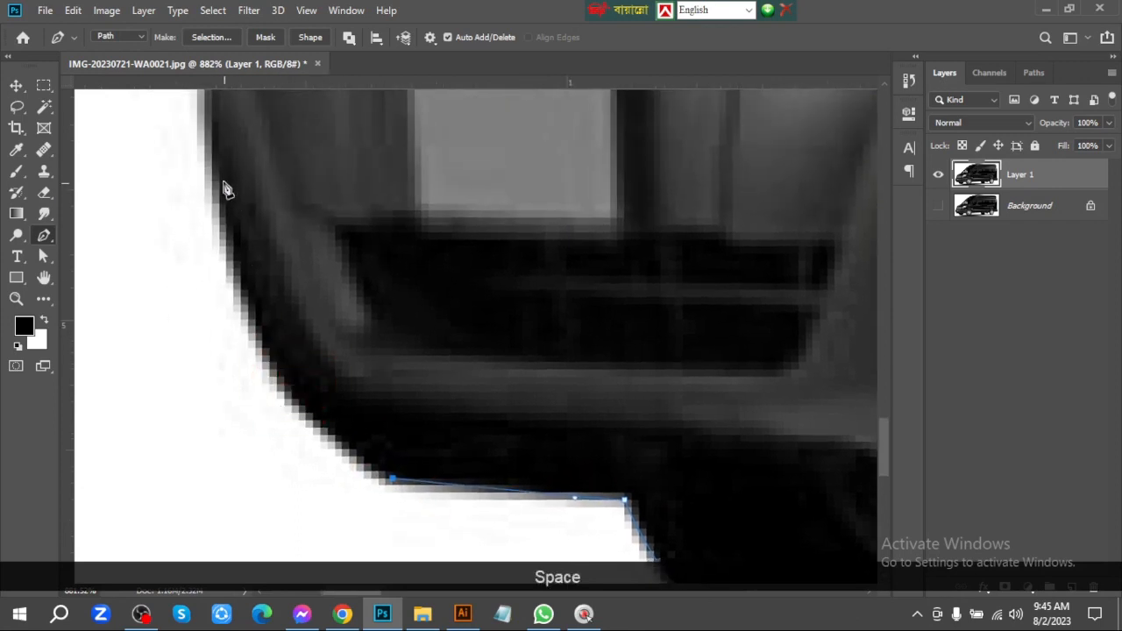
left_click_drag(212, 162, 201, 106)
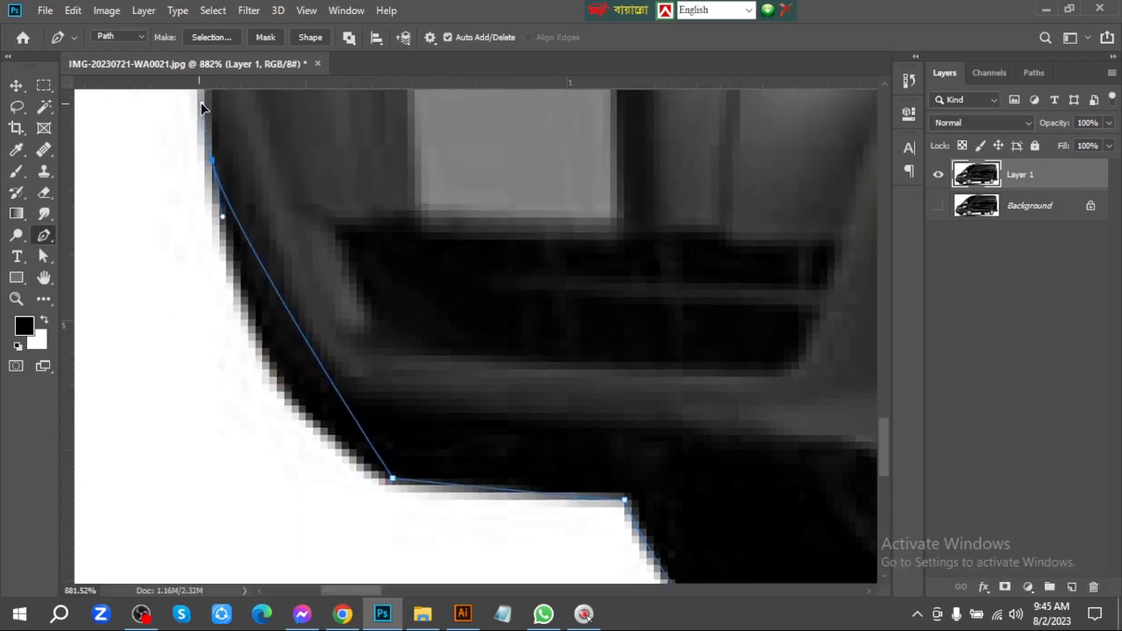
key("alt")
left_click_drag(223, 214, 243, 423)
Trace the bumper's upper curve to the notch below the grille and redirect the handle up along the grille
key("space")
left_click_drag(298, 298, 320, 463)
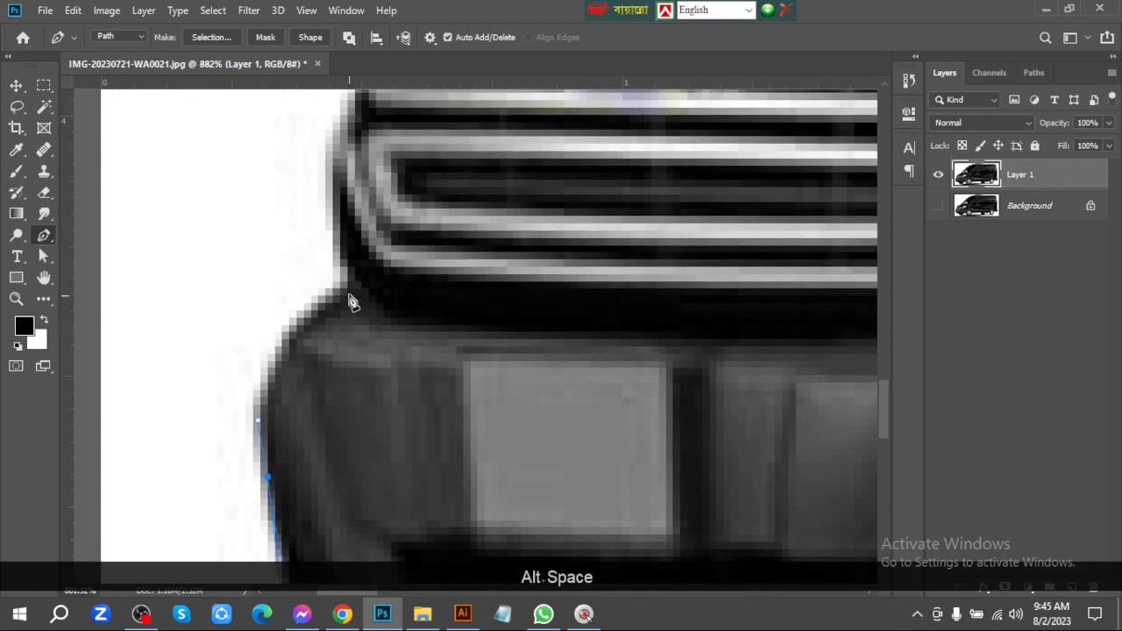
left_click_drag(347, 289, 326, 246)
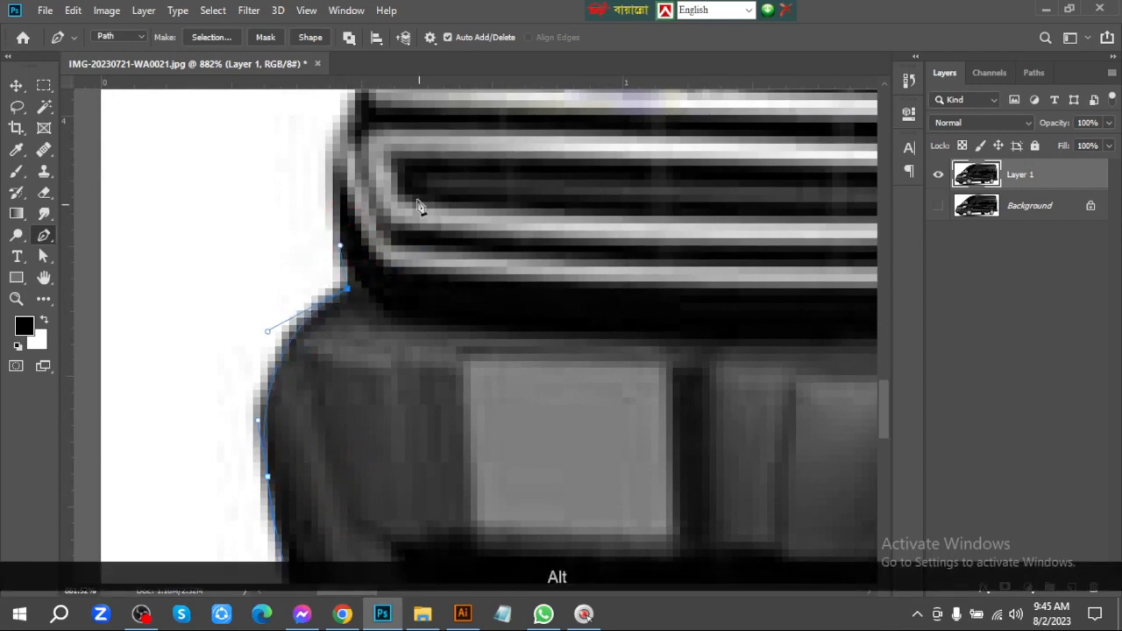
Trace the path up the side of the grille and over the hood to the base of the windshield
key("space")
left_click_drag(422, 207, 410, 416)
key("ctrl+space")
left_click_drag(361, 327, 381, 313)
left_click_drag(397, 270, 312, 499)
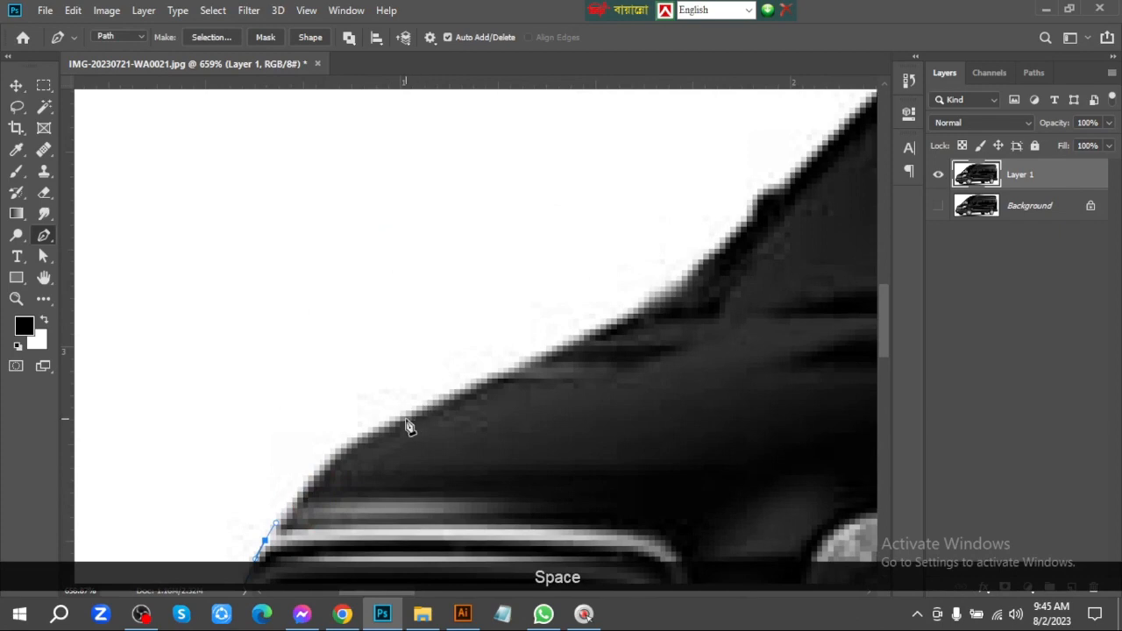
left_click_drag(406, 419, 368, 480)
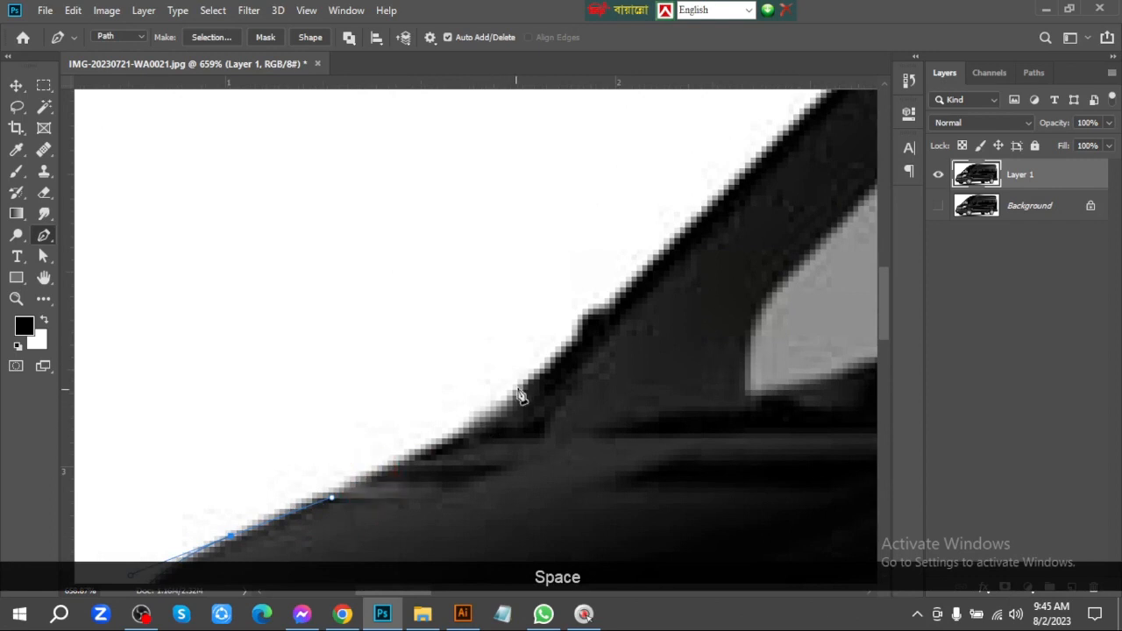
left_click_drag(517, 389, 304, 456)
key("Right")
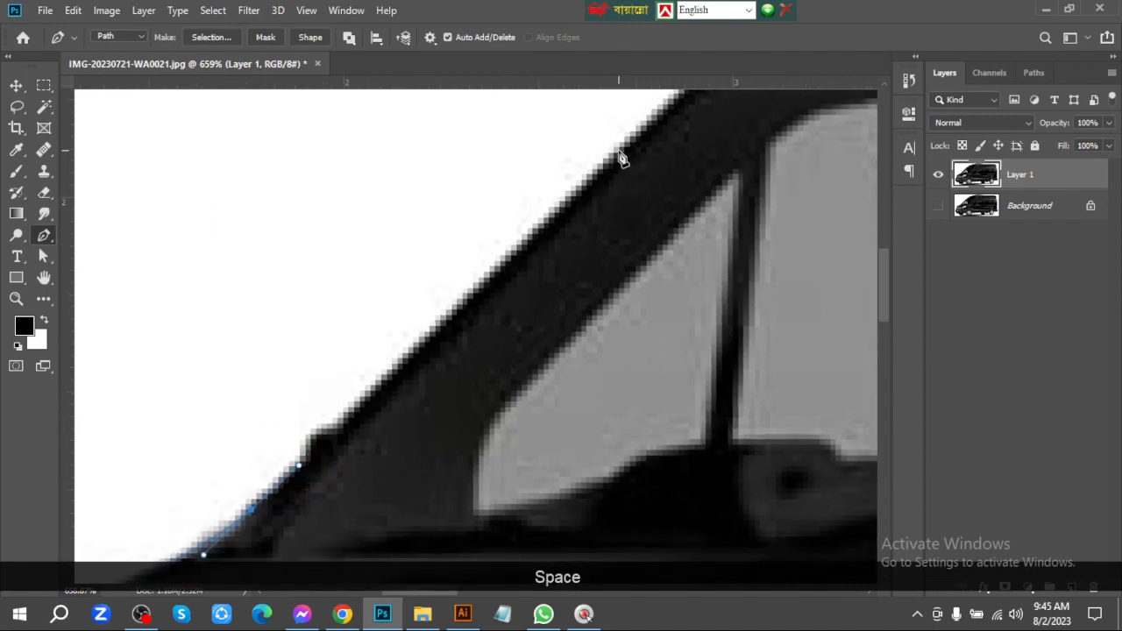
Extend the path up the windshield edge and onto the front slope of the roof
left_click_drag(626, 163, 385, 457)
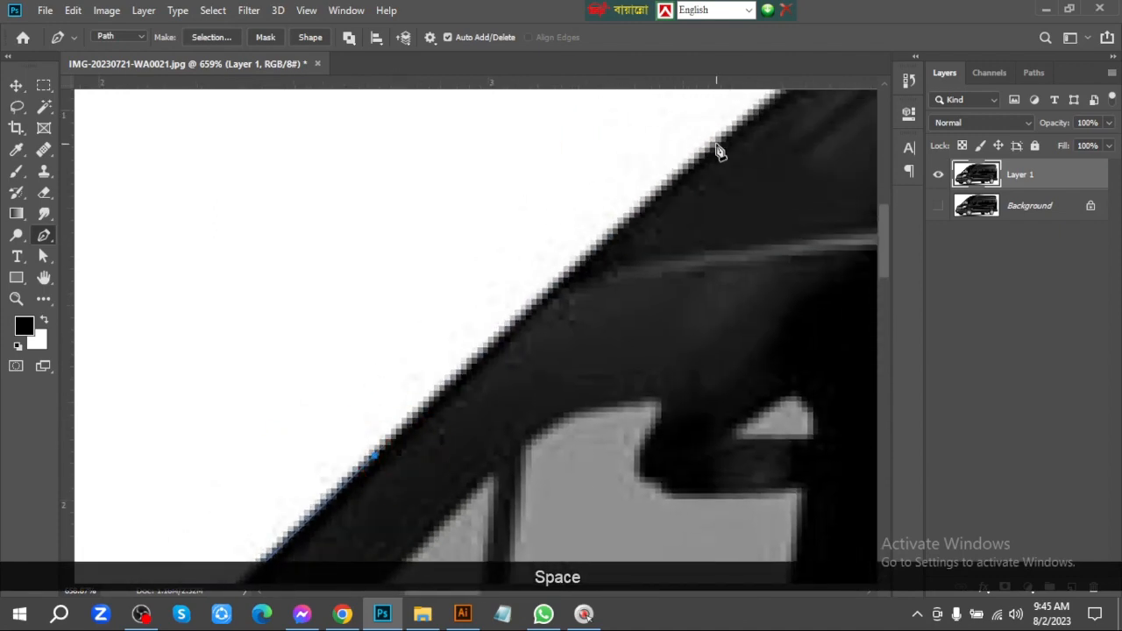
left_click(717, 146)
left_click_drag(717, 146, 391, 409)
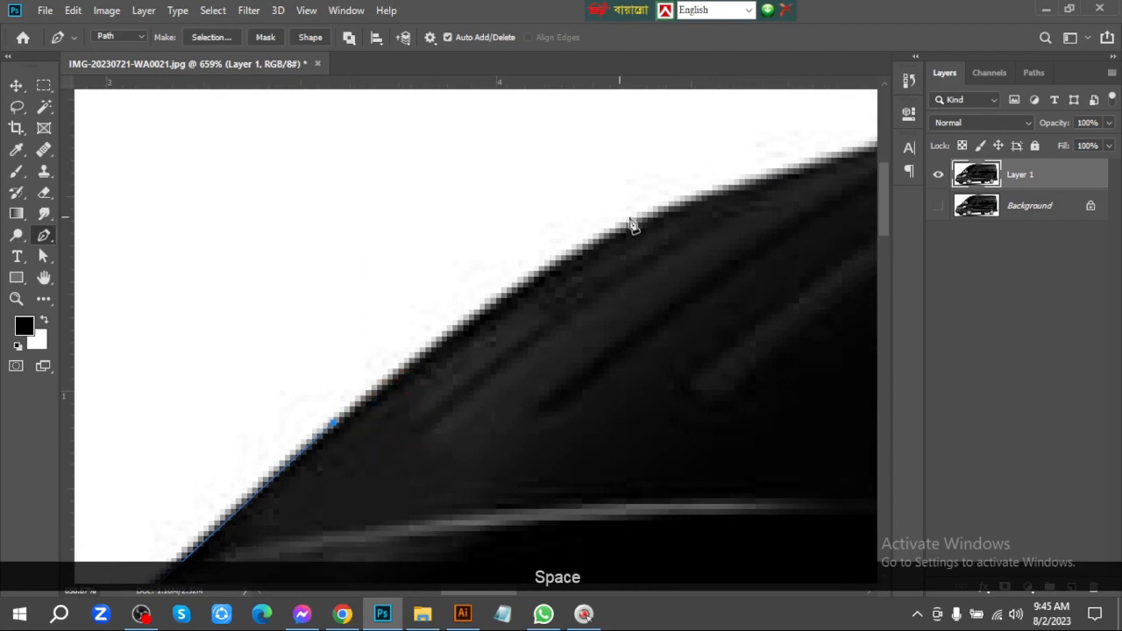
left_click_drag(674, 212, 238, 385)
key("Up")
Add a curved point farther along the front roofline and adjust the neighbouring handles to match the edge
key("space")
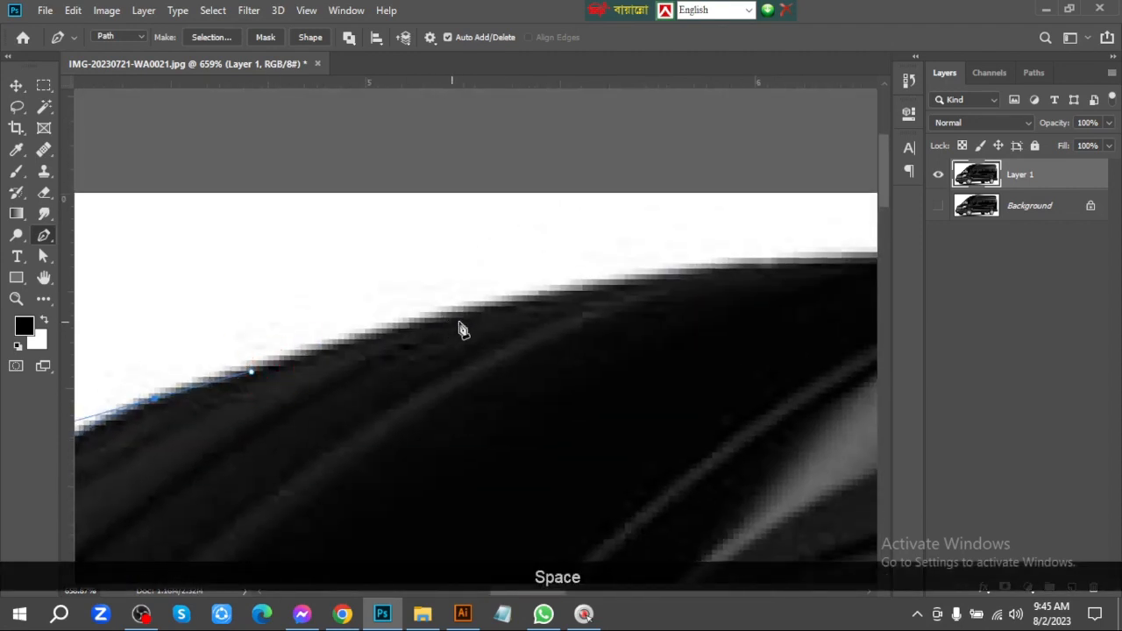
left_click_drag(486, 307, 568, 288)
left_click(589, 284)
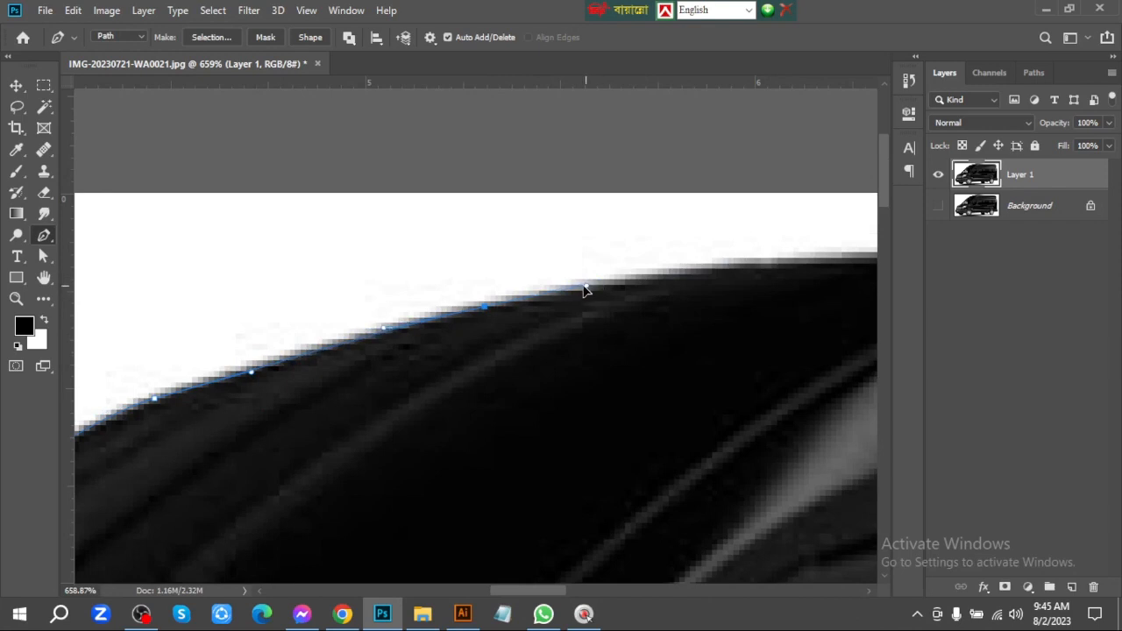
left_click(583, 285)
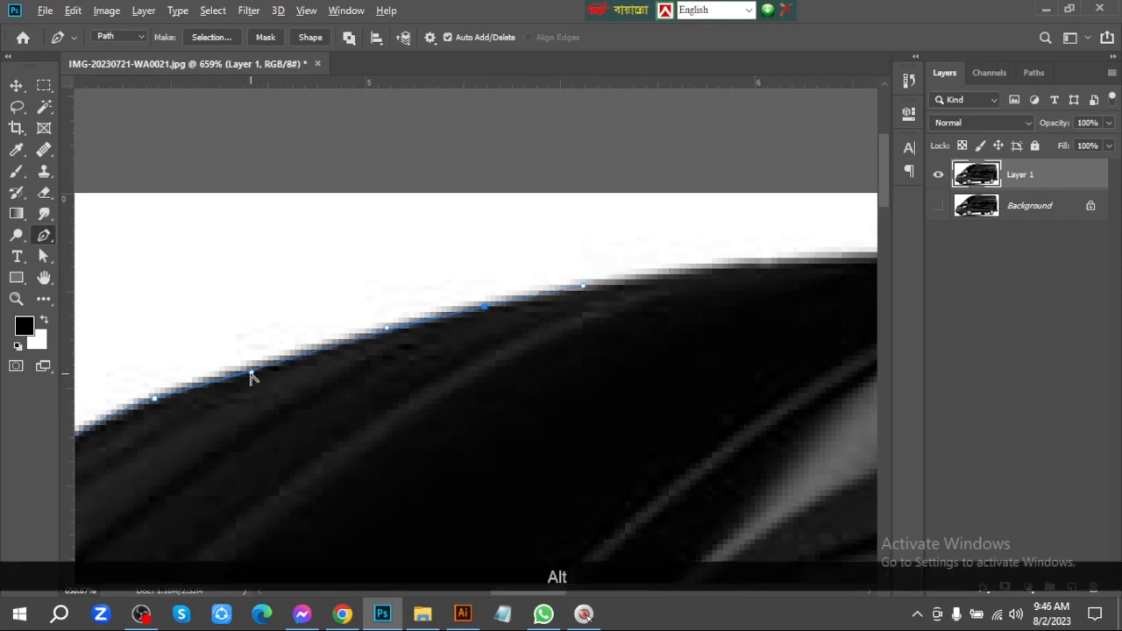
left_click_drag(251, 374, 253, 368)
Place a curved point at the roof's highest part and lengthen its incoming handle to fit the roofline
left_click_drag(571, 318, 257, 316)
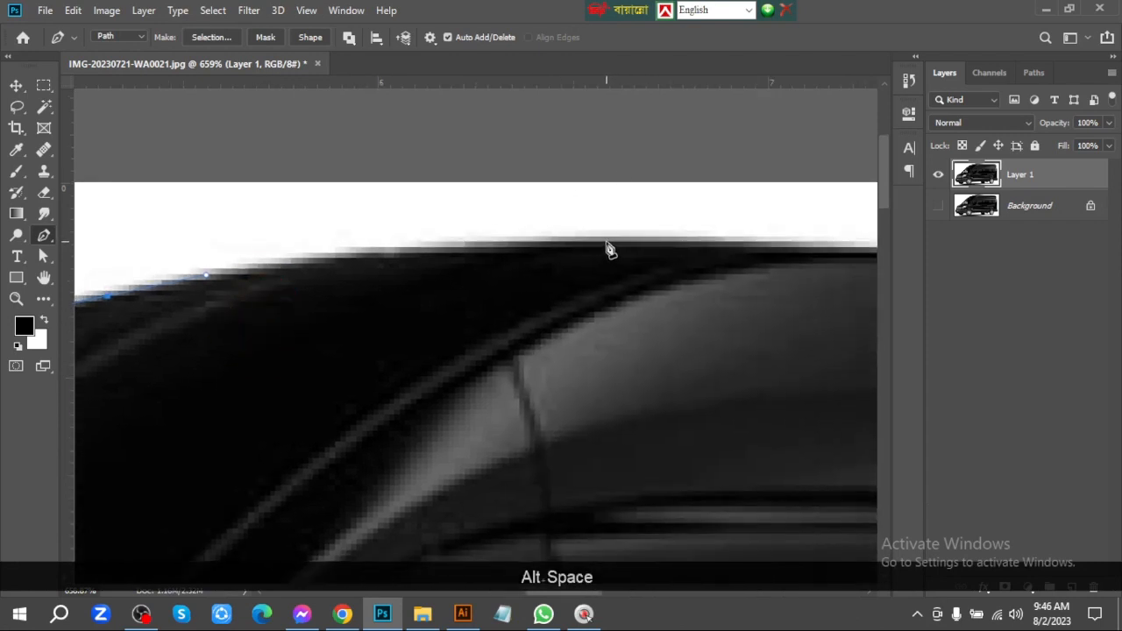
left_click_drag(606, 244, 708, 245)
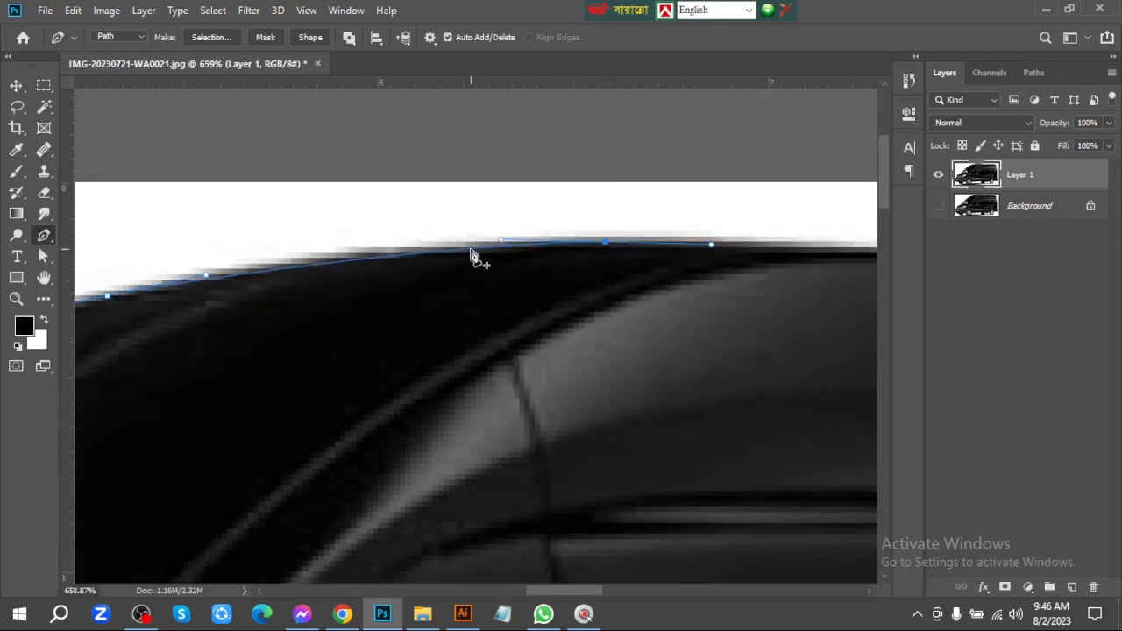
left_click_drag(500, 241, 418, 242)
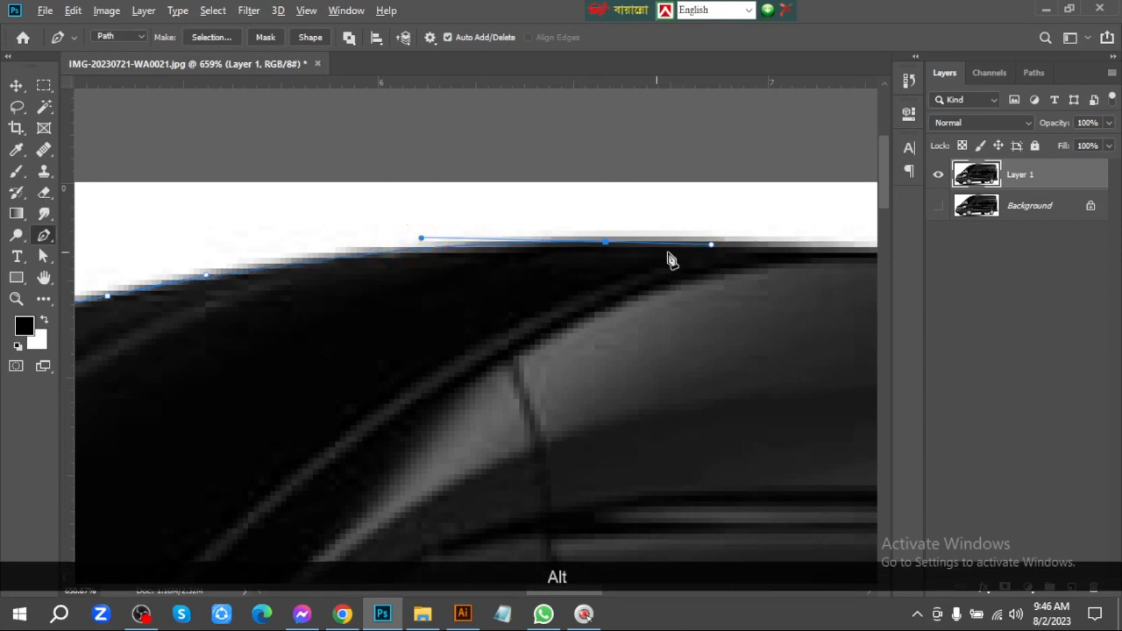
Trace the long, nearly straight roof edge toward the rear of the van
left_click_drag(666, 255, 223, 210)
left_click_drag(686, 223, 226, 242)
left_click(816, 262)
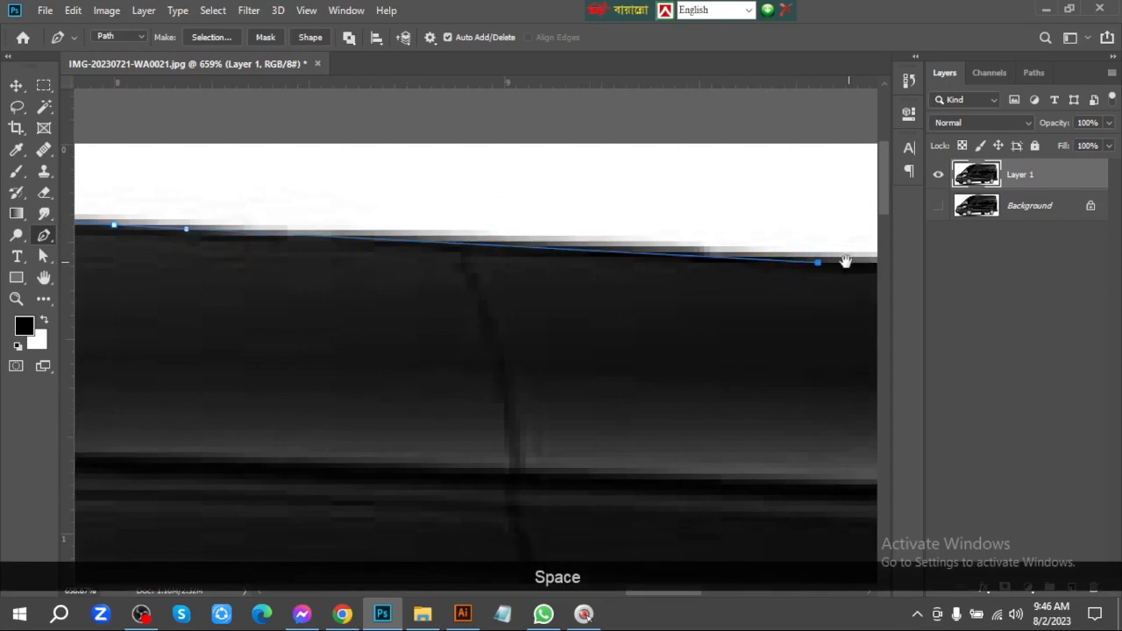
left_click_drag(828, 260, 325, 216)
left_click(860, 242)
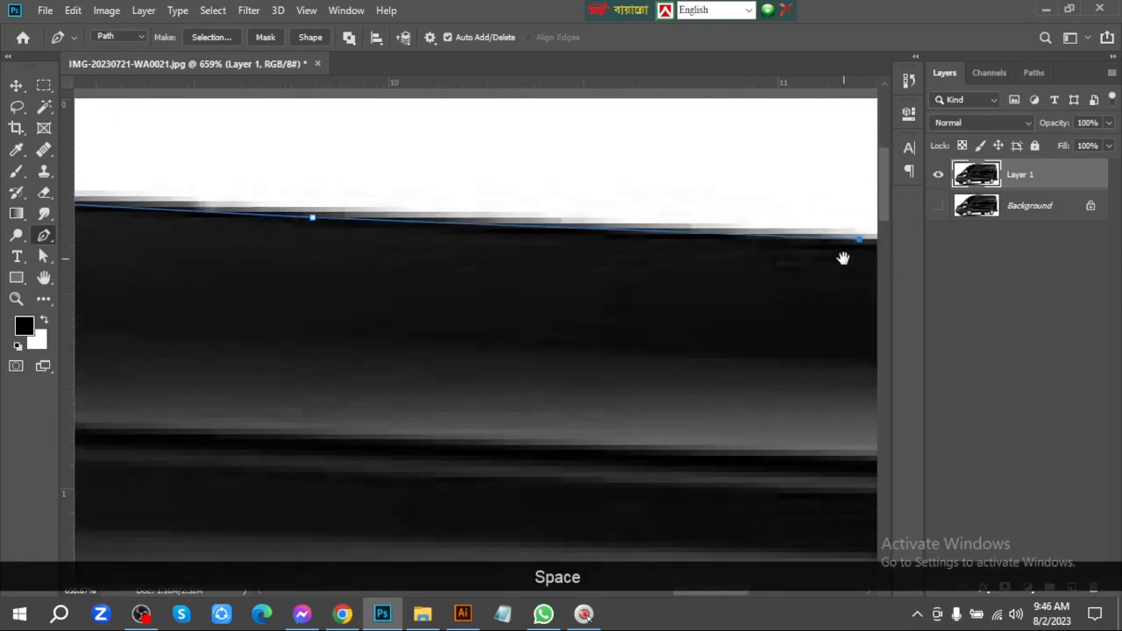
Trace the rounded rear roof corner with a replacement curve point and continue onto the rear edge
left_click_drag(844, 255, 240, 242)
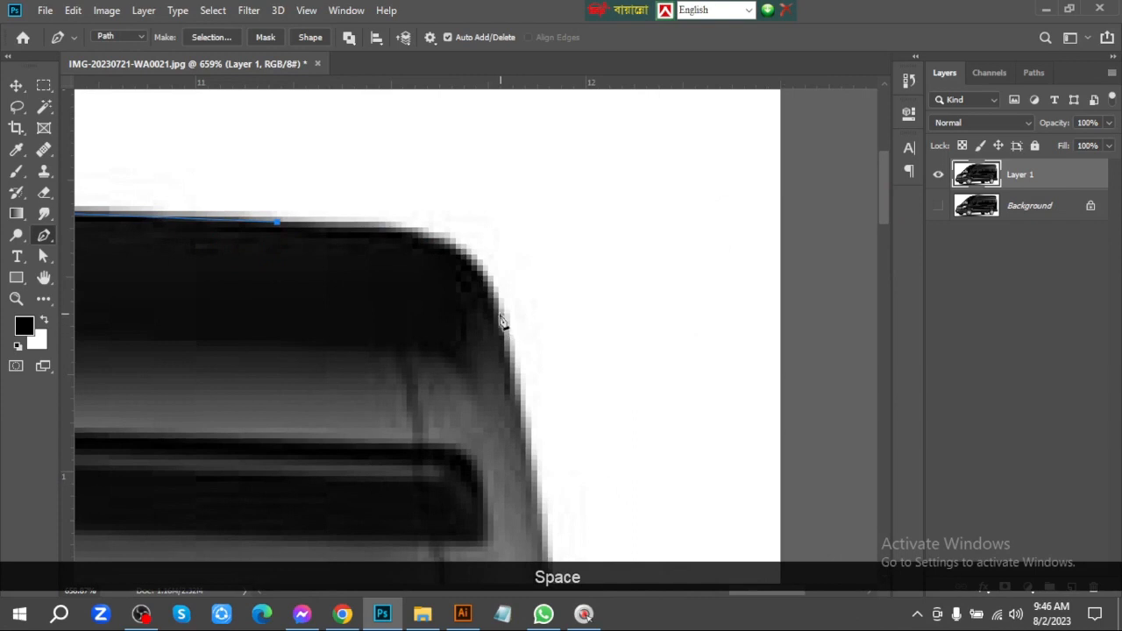
left_click_drag(501, 316, 548, 400)
key("ctrl+z")
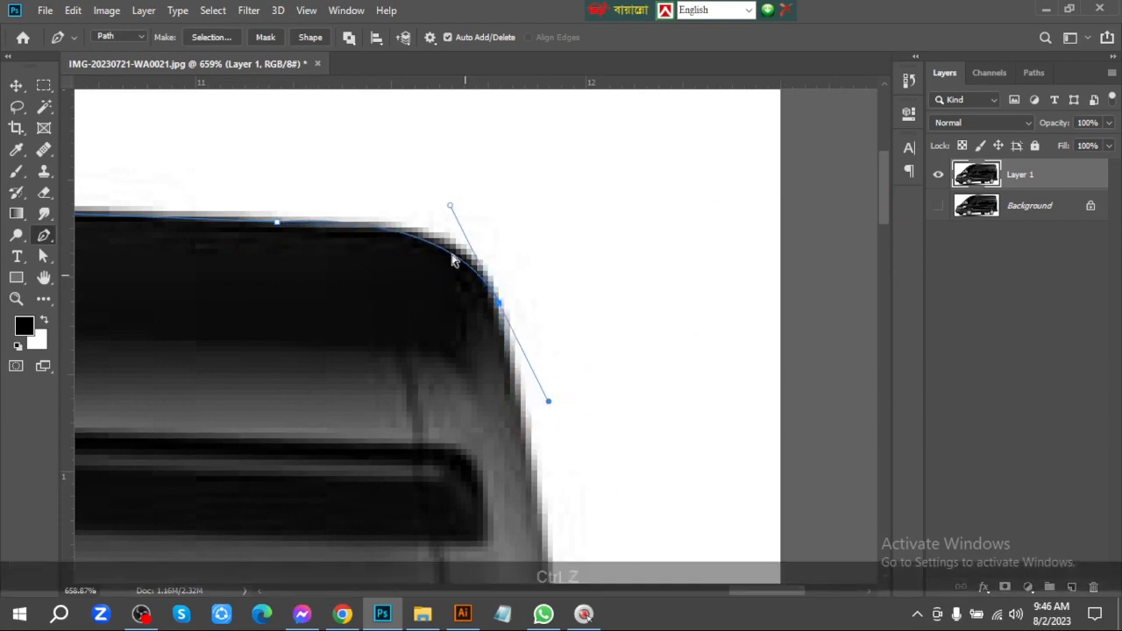
left_click_drag(467, 255, 507, 288)
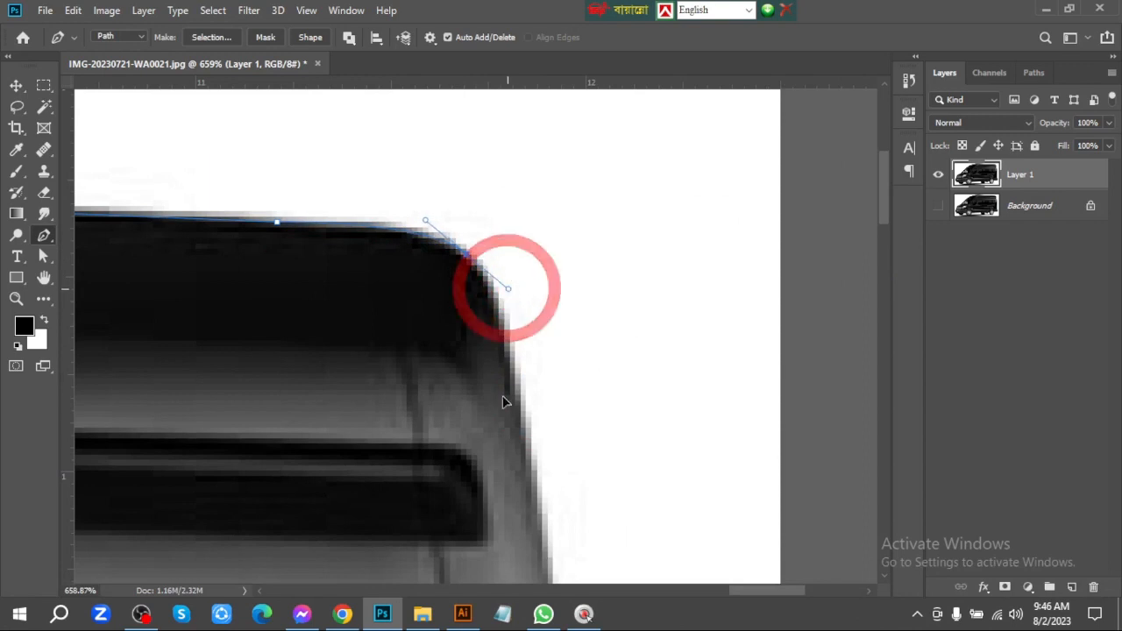
left_click(525, 445)
Trace down the upper rear edge and around the small protrusion beside the rear window
key("space")
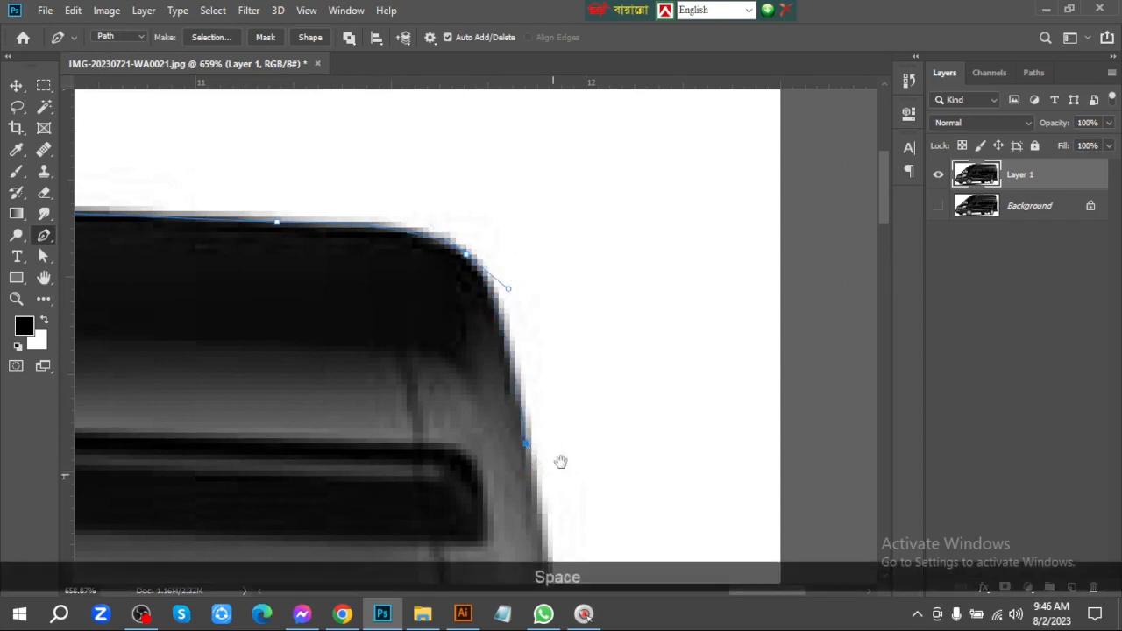
left_click_drag(561, 461, 562, 161)
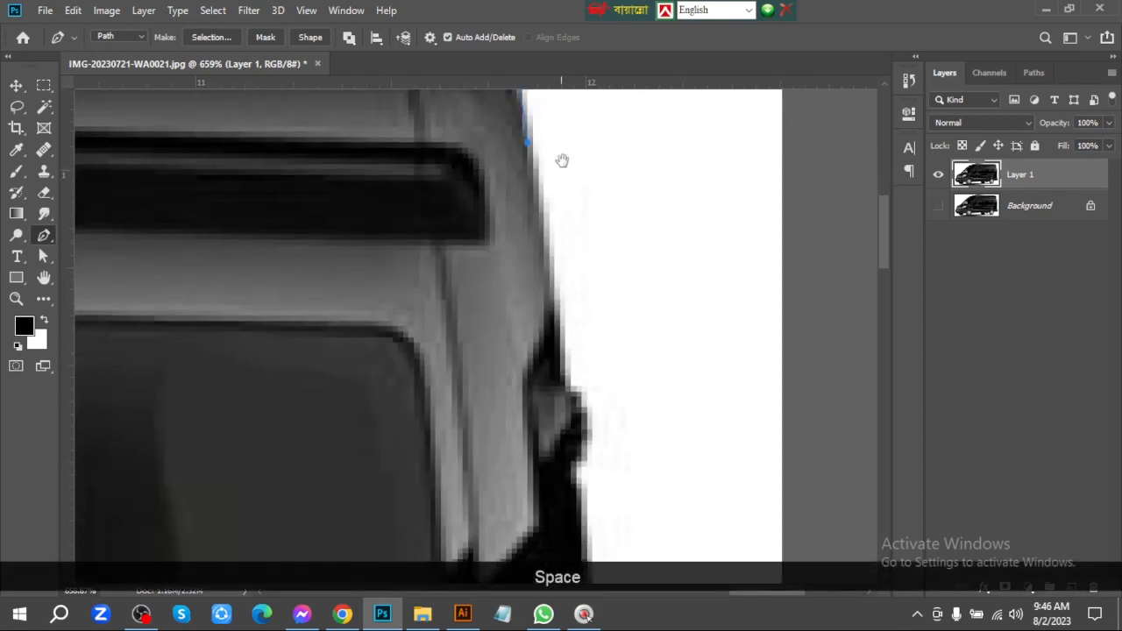
left_click(565, 383)
key("space")
left_click_drag(563, 508, 529, 293)
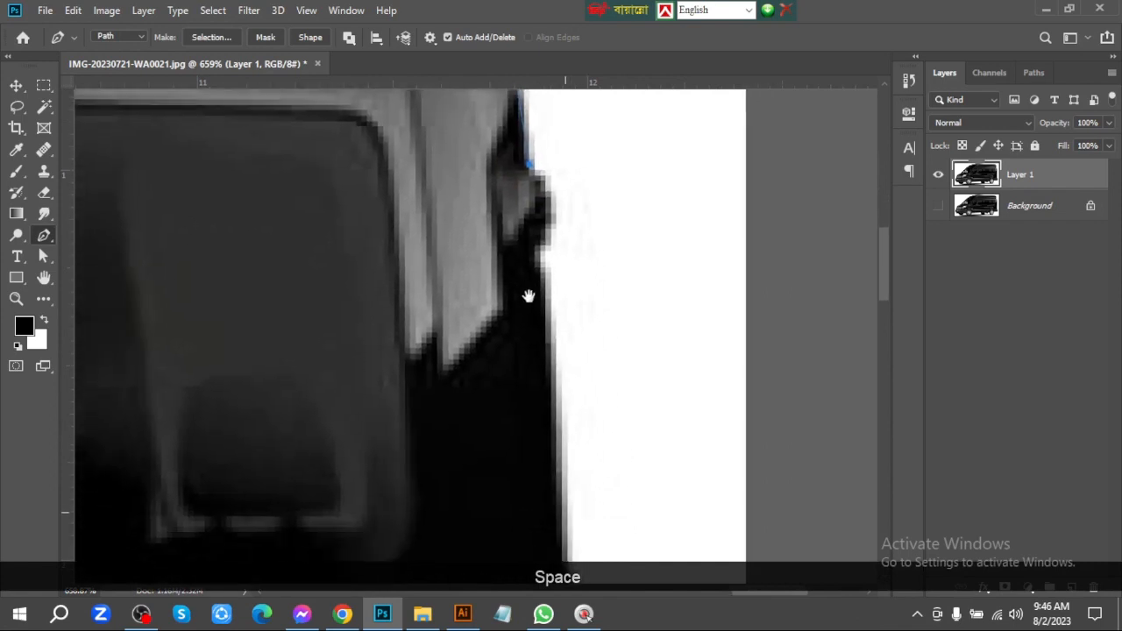
left_click(550, 227)
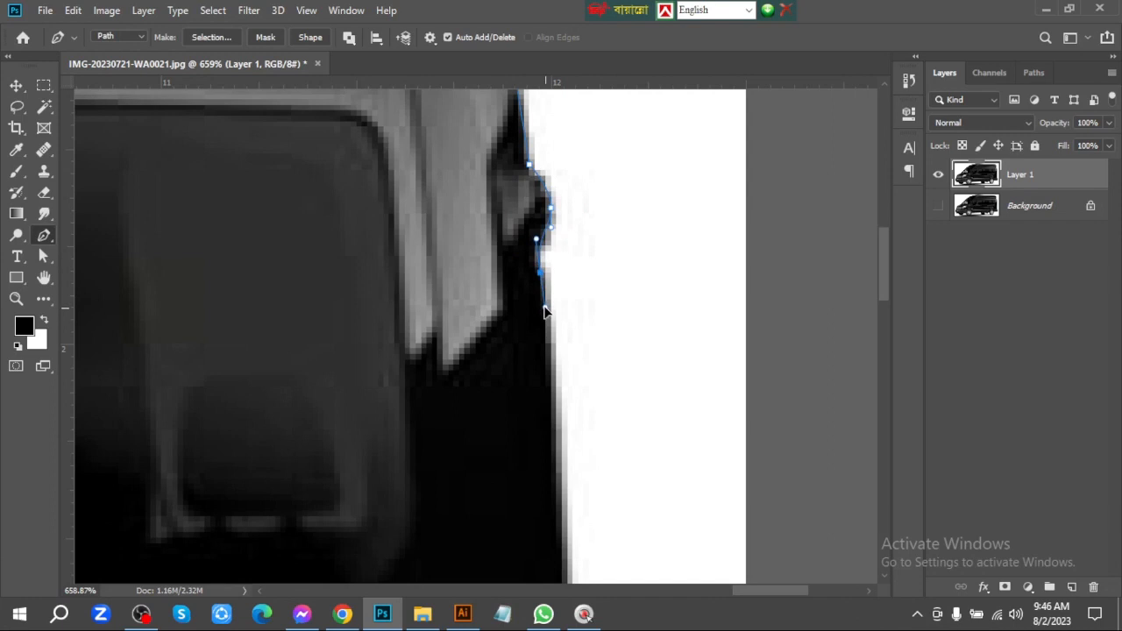
left_click(541, 306)
key("space")
left_click_drag(573, 476, 576, 293)
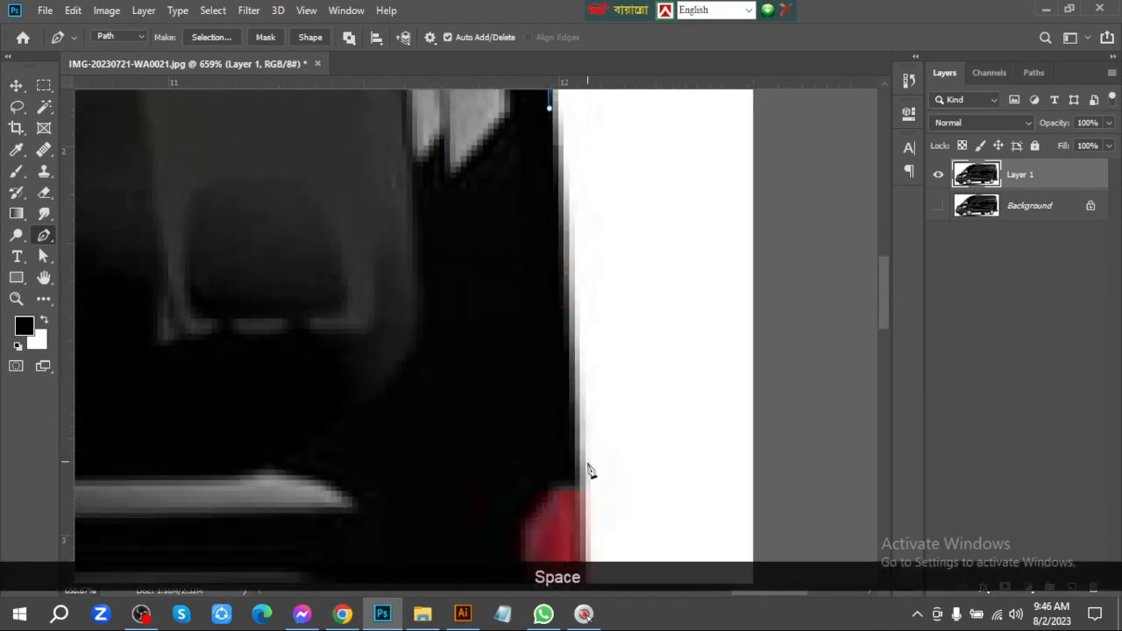
left_click(576, 478)
key("ctrl+space")
left_click_drag(632, 460, 604, 463)
key("ctrl+z")
Add a curved point on the rear edge just above the tail light and adjust the handles to follow the body
key("ctrl+space")
left_click_drag(586, 341, 601, 380)
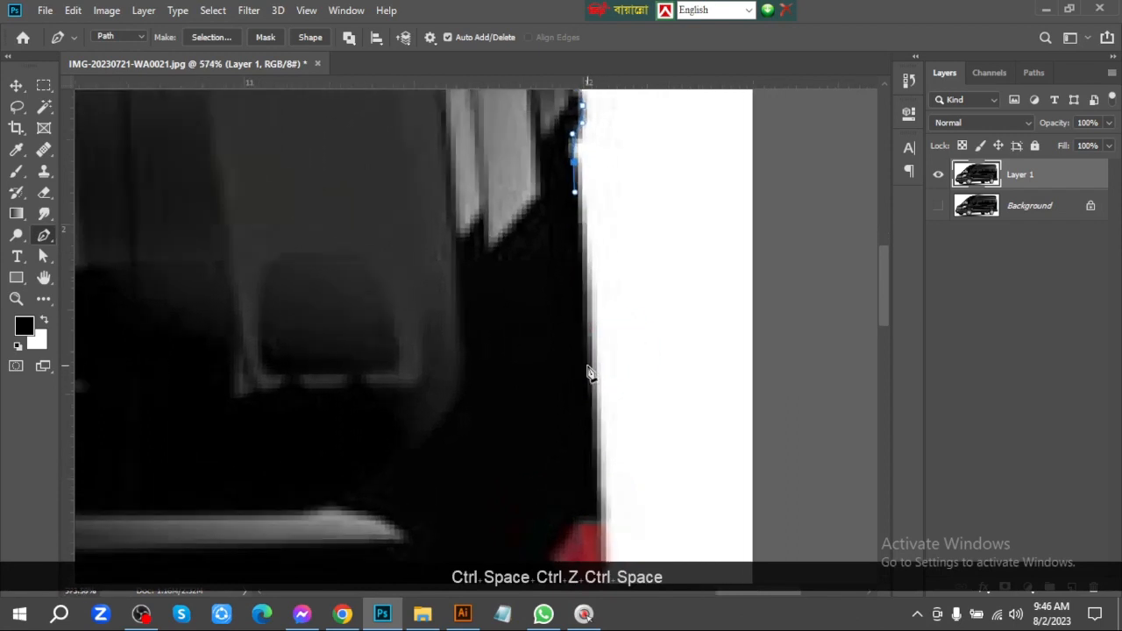
key("ctrl+z")
left_click_drag(601, 468, 602, 513)
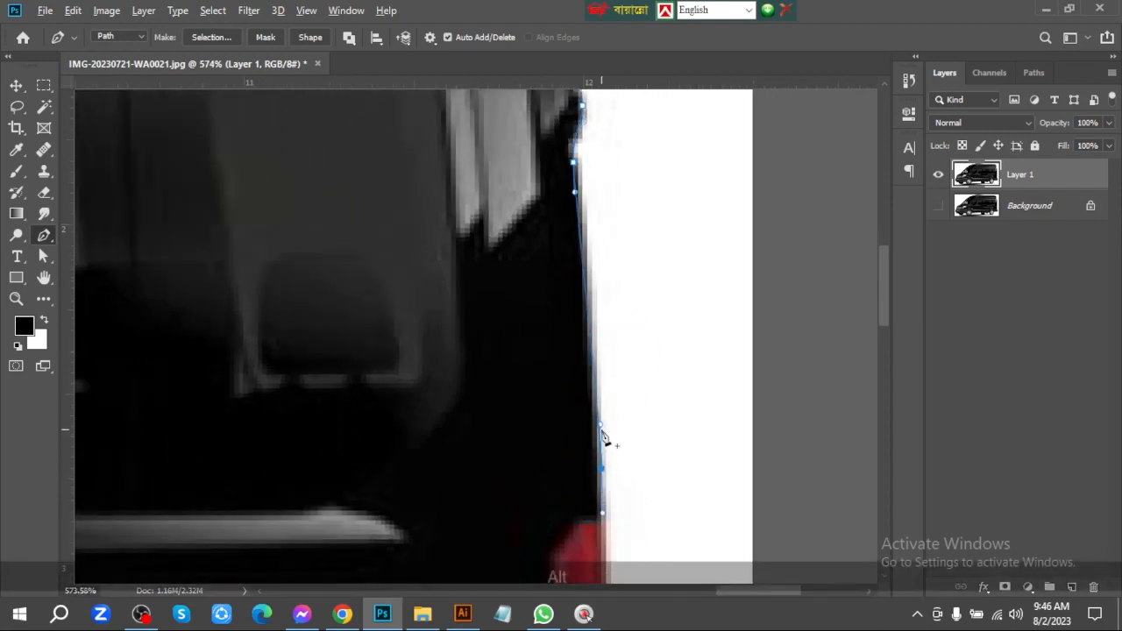
left_click_drag(574, 193, 583, 191)
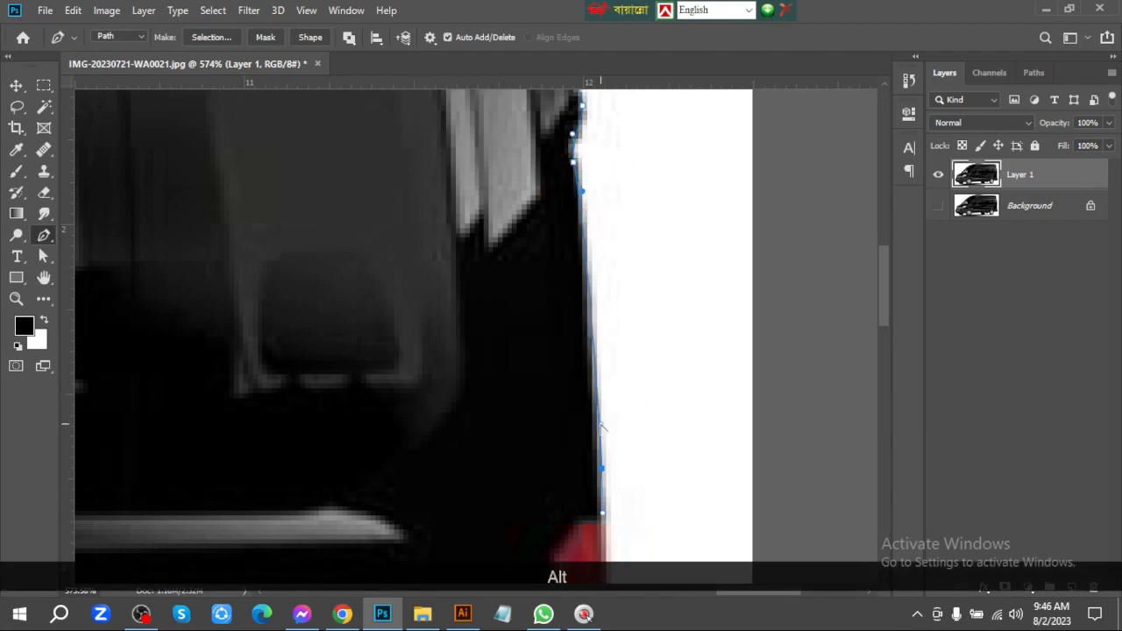
Trace the van's rear edge down along the tail light to its lower corner
left_click_drag(610, 503, 603, 157)
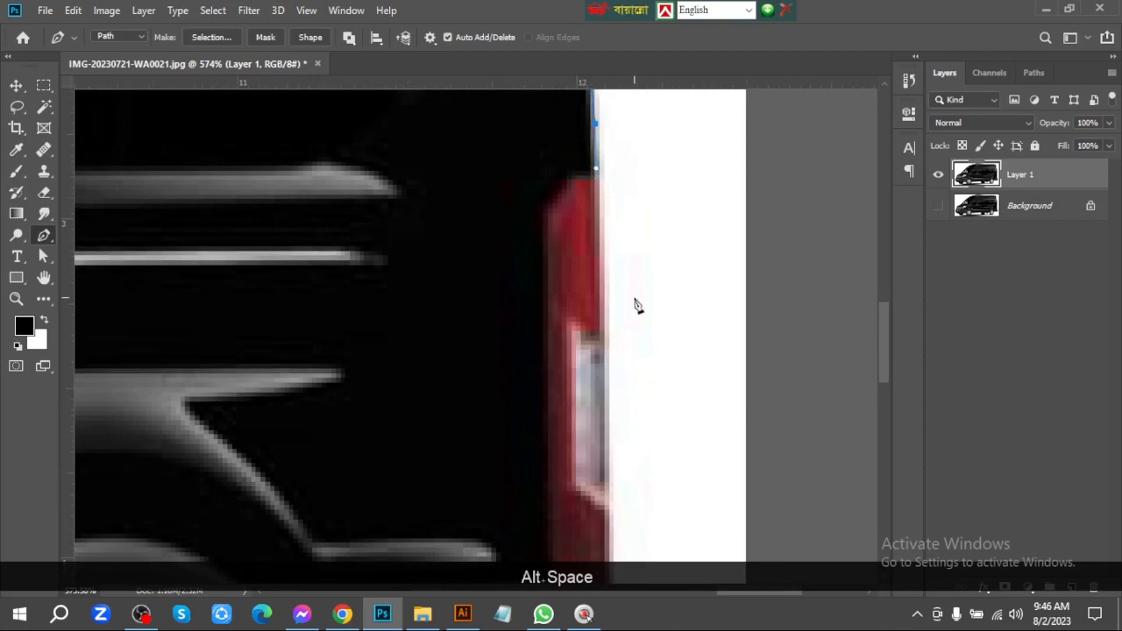
left_click_drag(632, 301, 582, 299)
left_click_drag(591, 397, 572, 263)
left_click_drag(612, 217, 640, 221)
left_click_drag(589, 280, 567, 331)
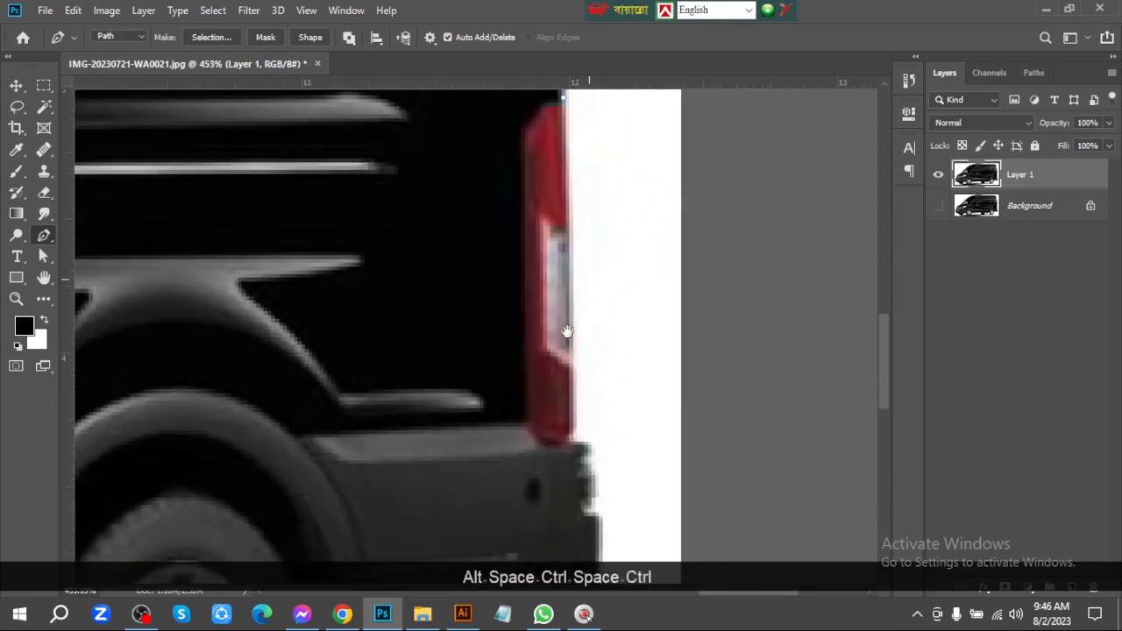
left_click_drag(569, 429, 680, 499)
left_click(569, 428, "alt")
Trace the small bumps and notches in the bumper edge below the tail light, replacing the misplaced curve point
left_click_drag(572, 375, 459, 244)
left_click_drag(535, 355, 544, 268)
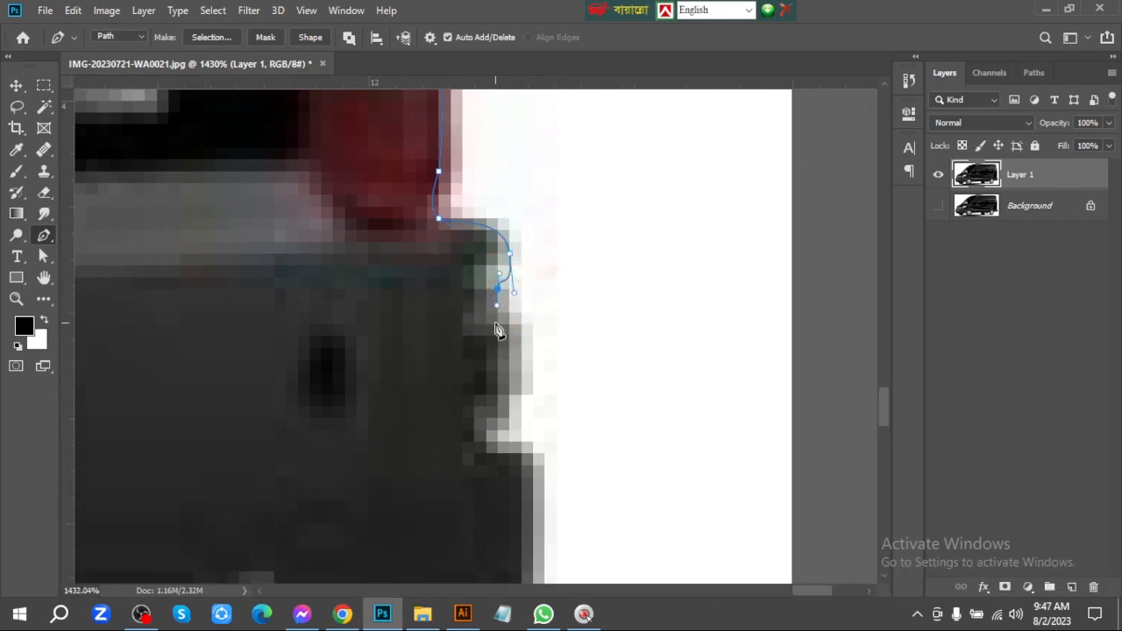
key("ctrl+z")
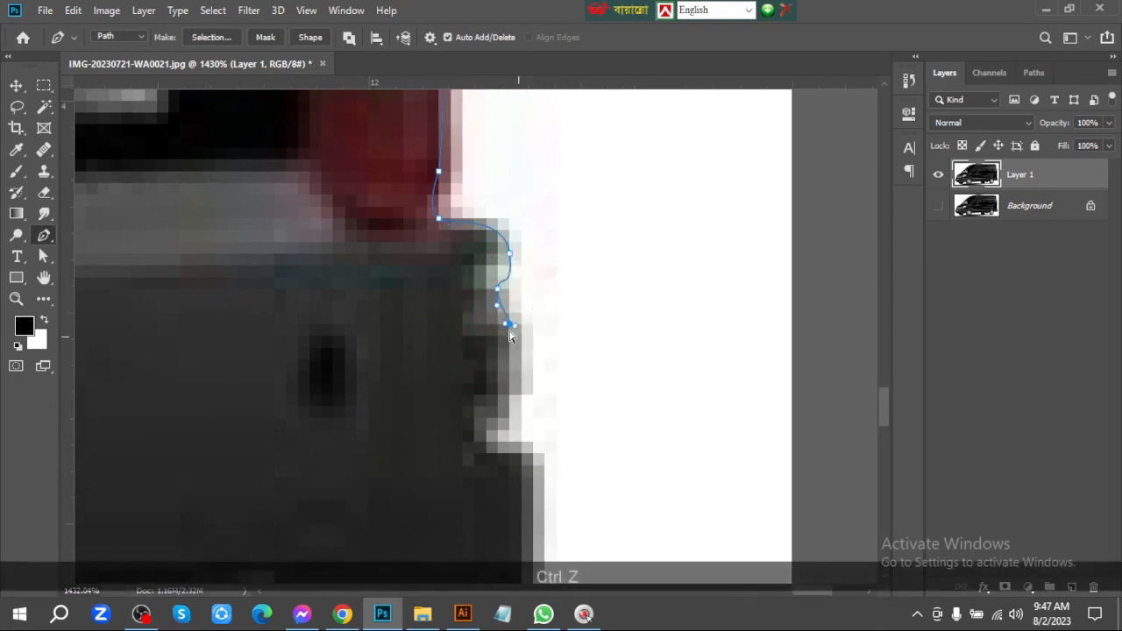
left_click(505, 395)
left_click_drag(490, 427, 523, 250)
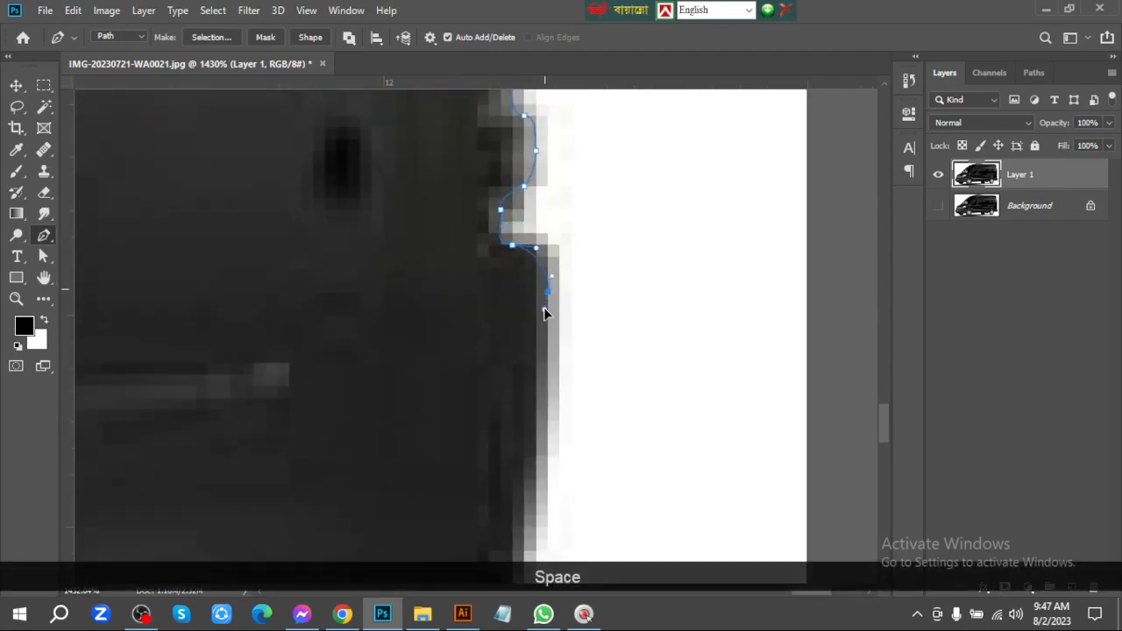
Trace down the rear bumper and nudge the curved point at its rounded lower corner onto the edge
left_click_drag(588, 359, 593, 288)
left_click_drag(600, 388, 553, 405)
key("Down")
key("Down")
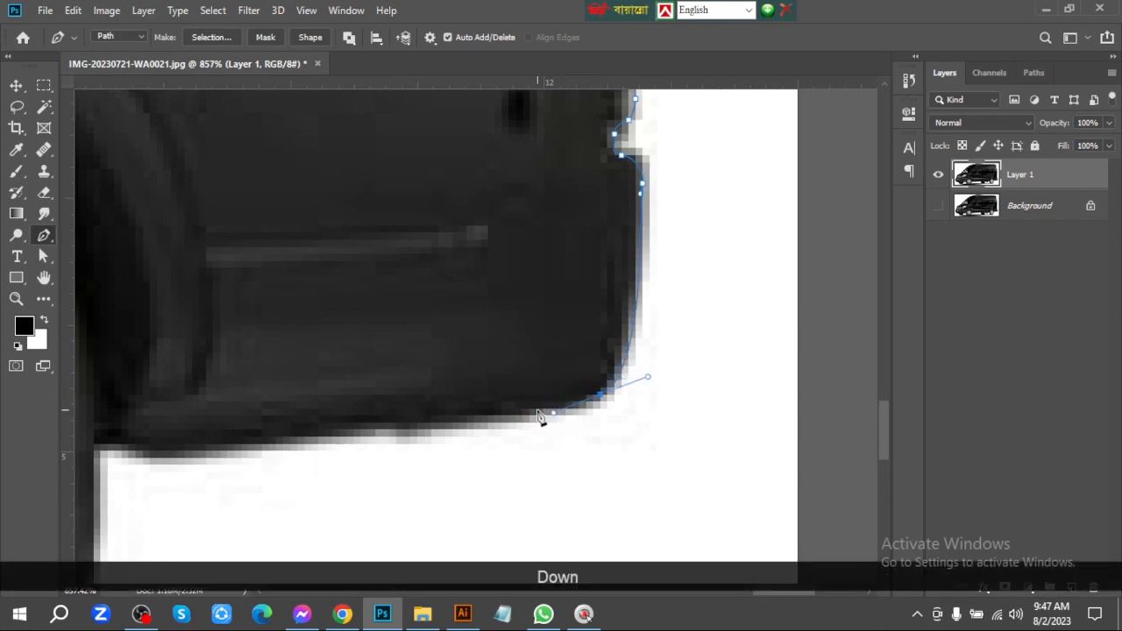
key("Left")
key("Down")
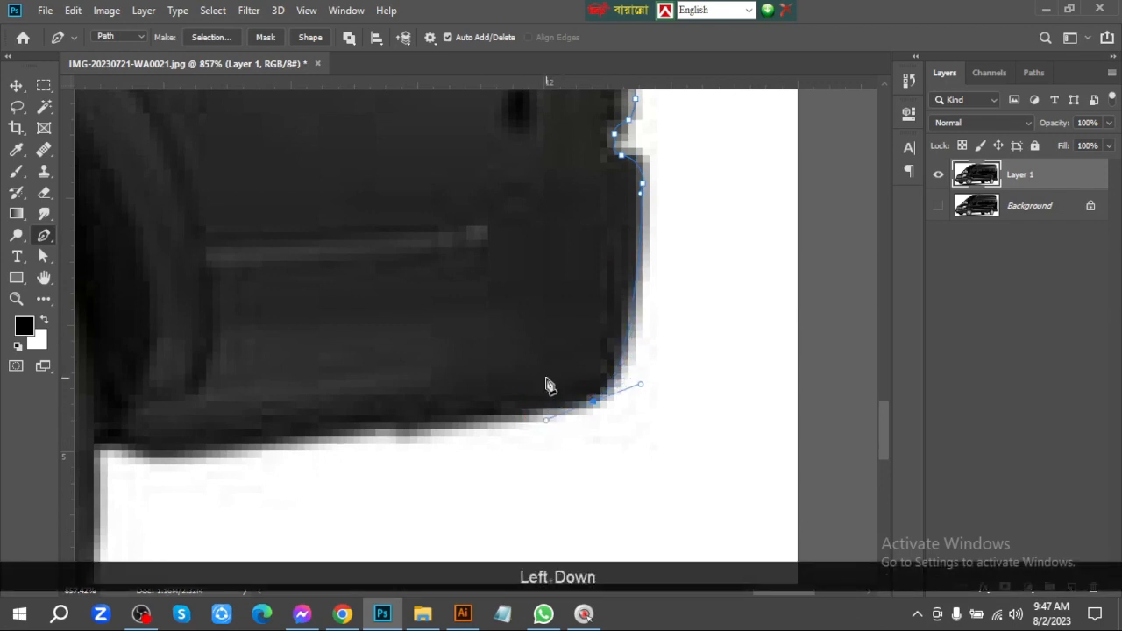
Trace the rear bumper's underside forward to the corner where it meets the rear tire
left_click_drag(254, 444, 513, 162)
key("space")
key("ctrl+space")
key("alt")
left_click(436, 351, "alt")
key("space")
key("ctrl+space")
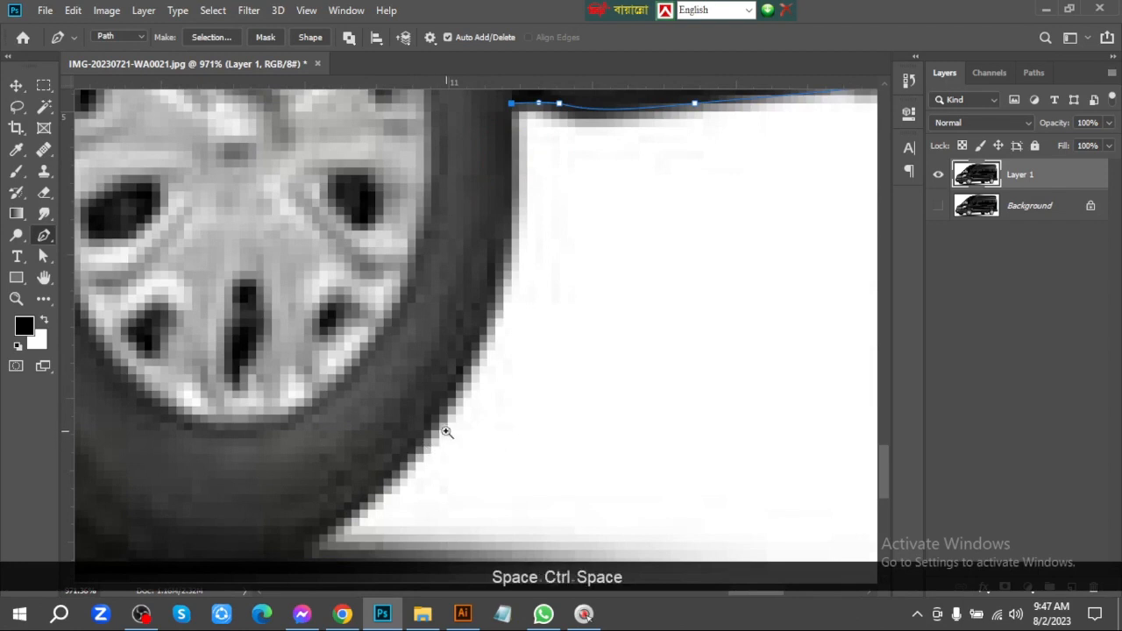
left_click_drag(409, 430, 383, 468)
left_click_drag(263, 519, 195, 520)
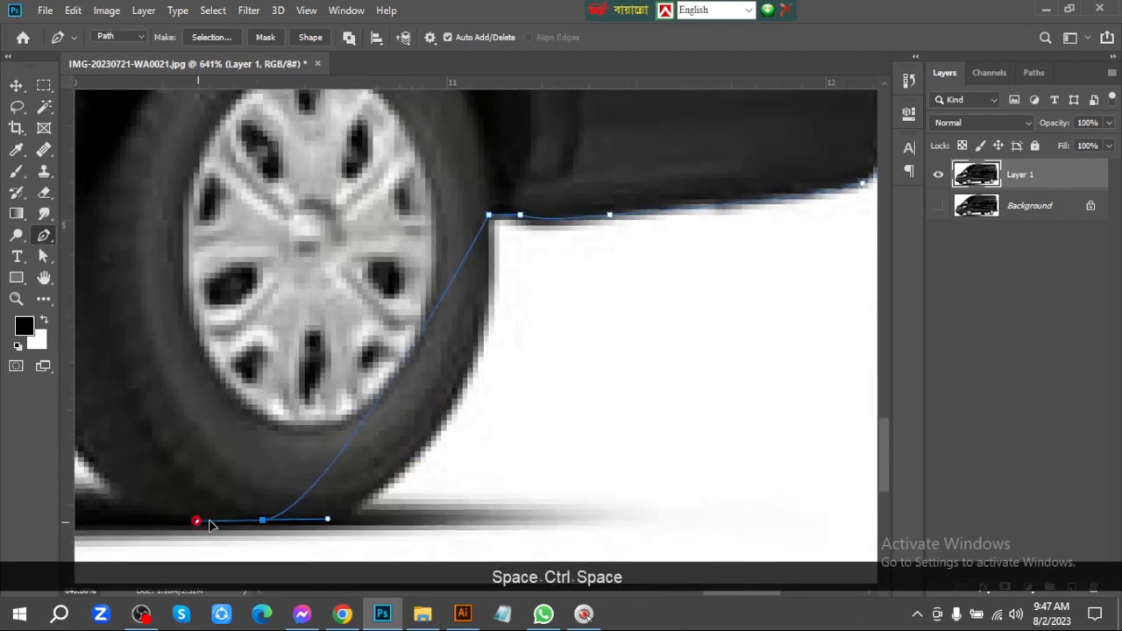
key("alt")
left_click_drag(328, 520, 496, 529)
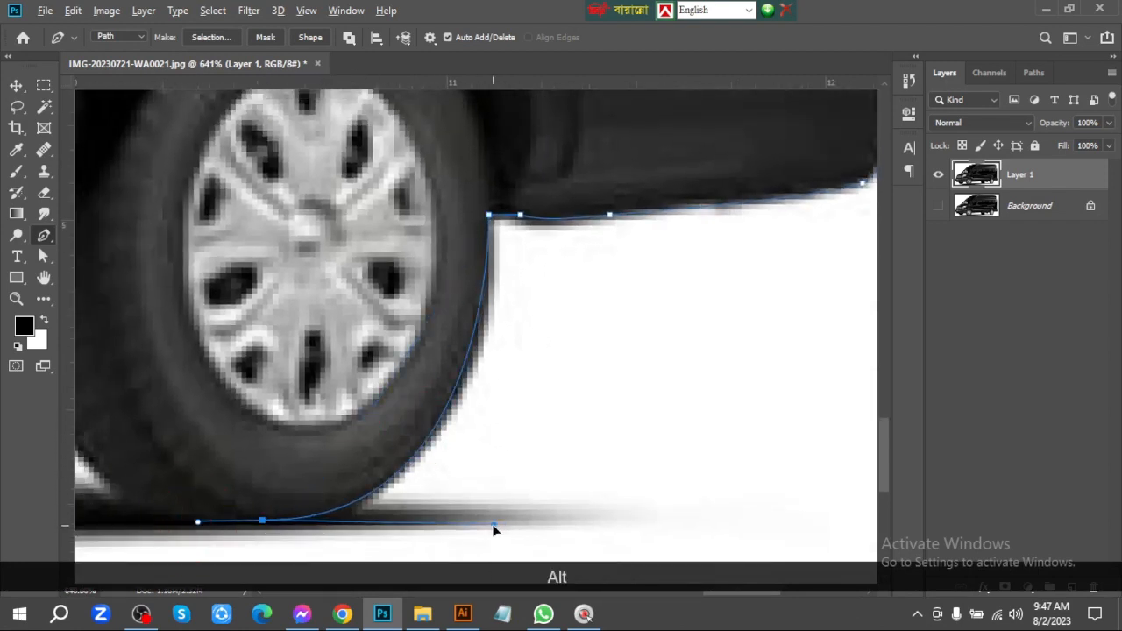
key("ctrl+alt+z")
key("ctrl+alt+z")
left_click_drag(309, 521, 171, 521)
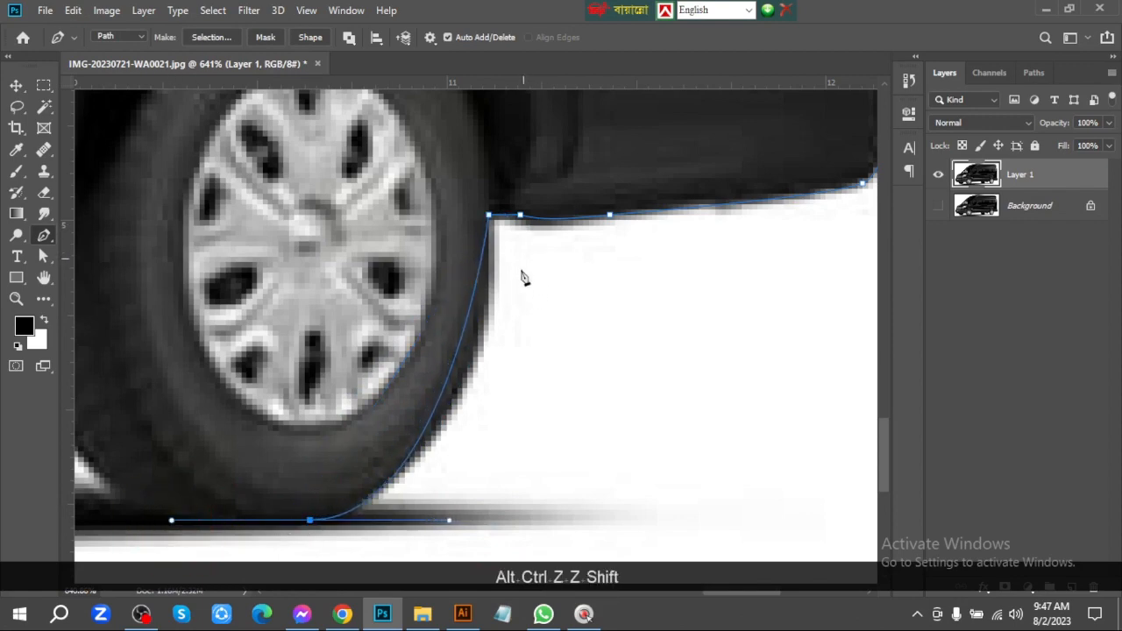
key("alt")
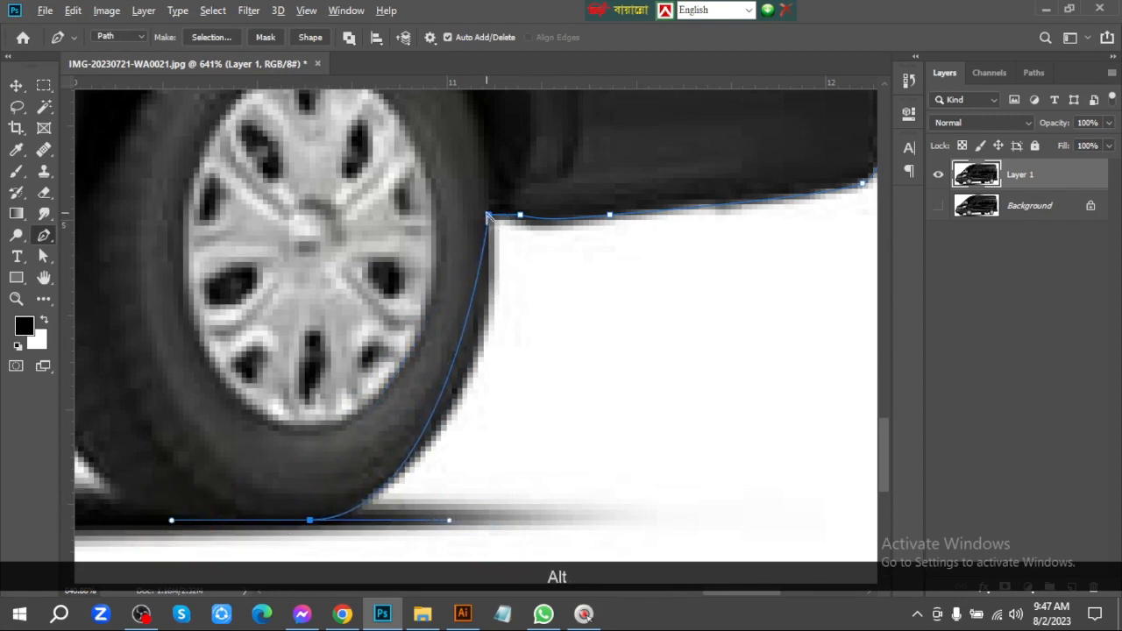
left_click_drag(489, 216, 501, 306)
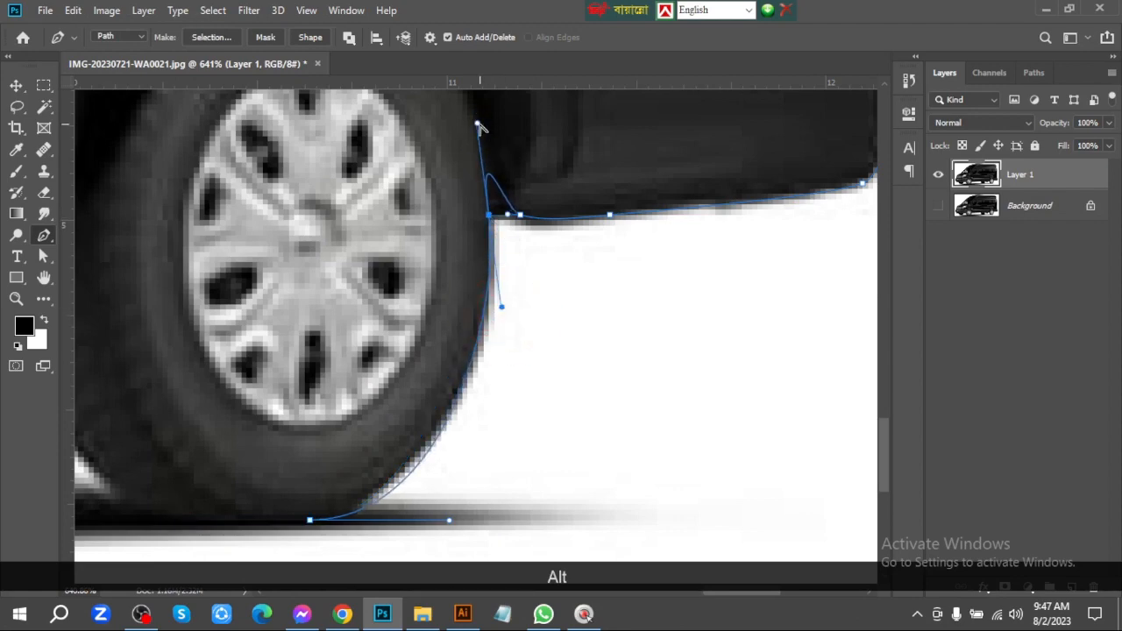
left_click_drag(478, 125, 491, 211)
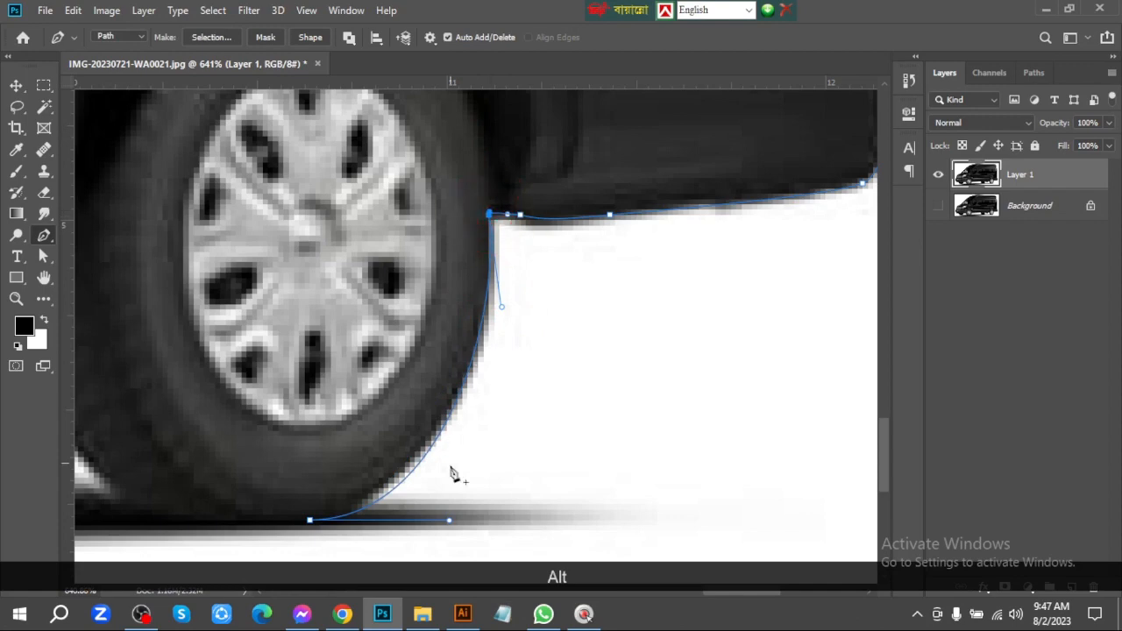
left_click_drag(449, 522, 426, 521)
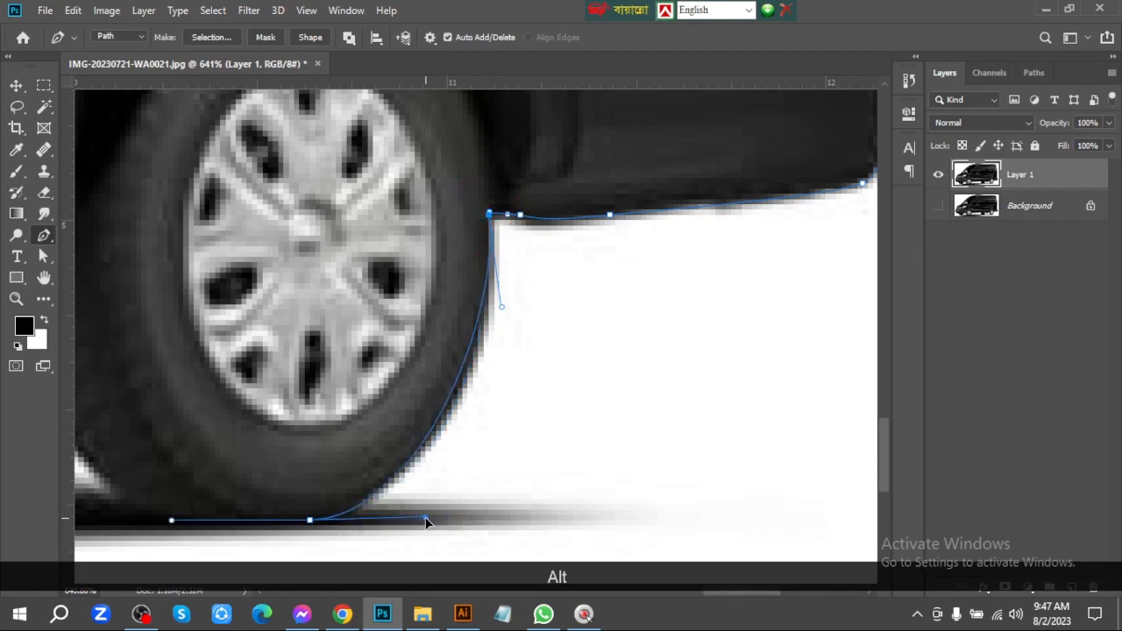
left_click_drag(503, 309, 517, 341)
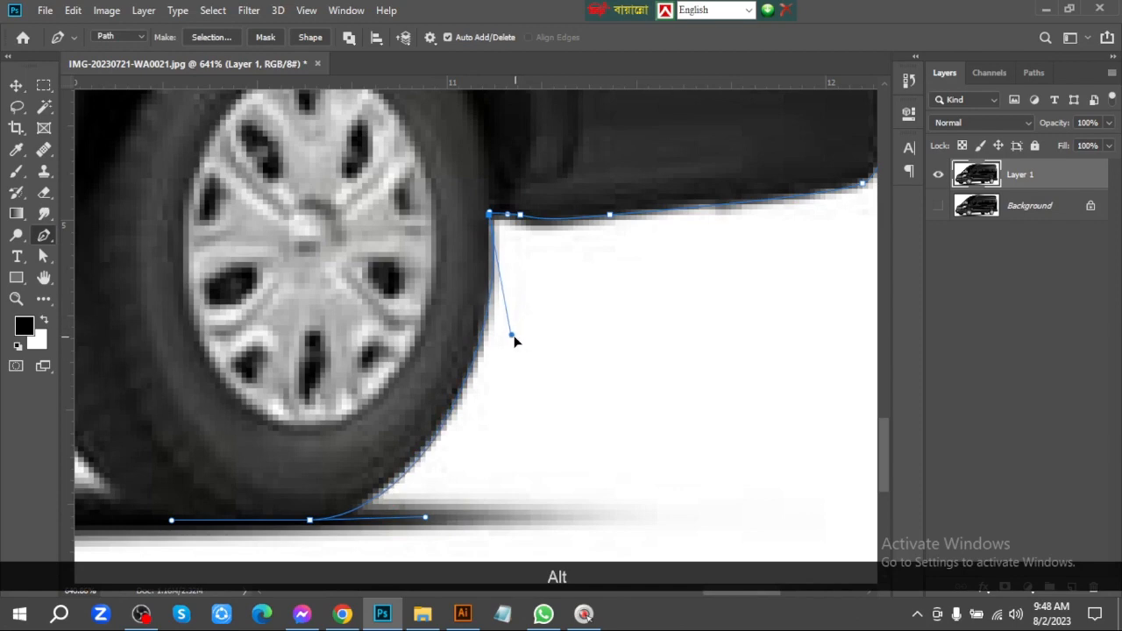
key("ctrl+alt+z")
key("ctrl+alt+z")
key("ctrl+alt+z")
key("ctrl+alt+z")
key("ctrl+alt+z")
key("ctrl+alt+z")
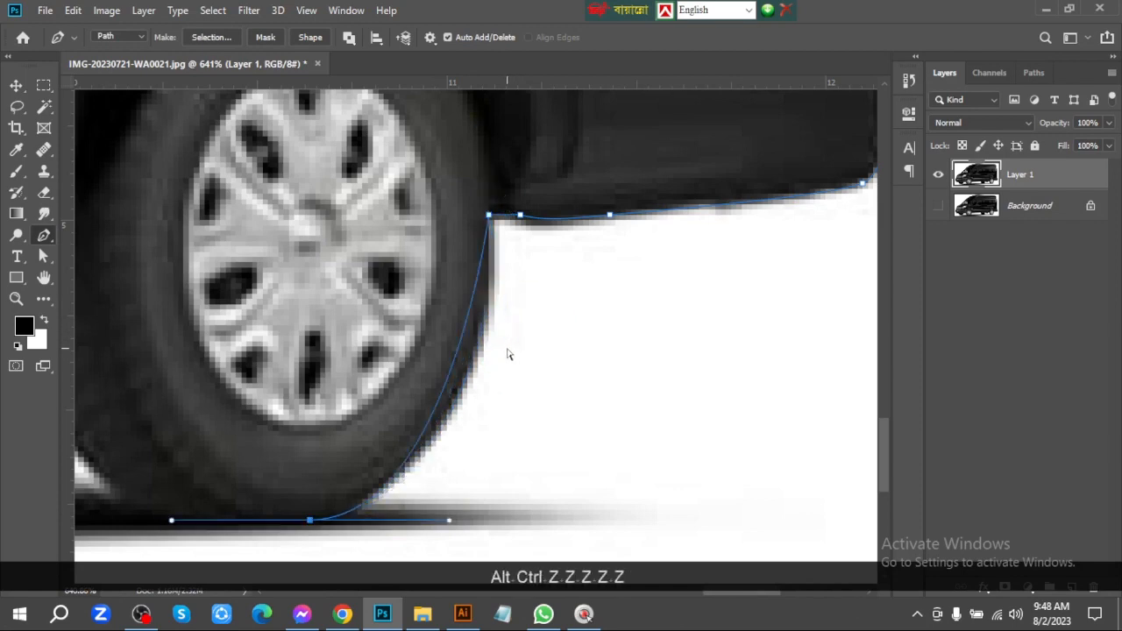
key("ctrl+shift+z")
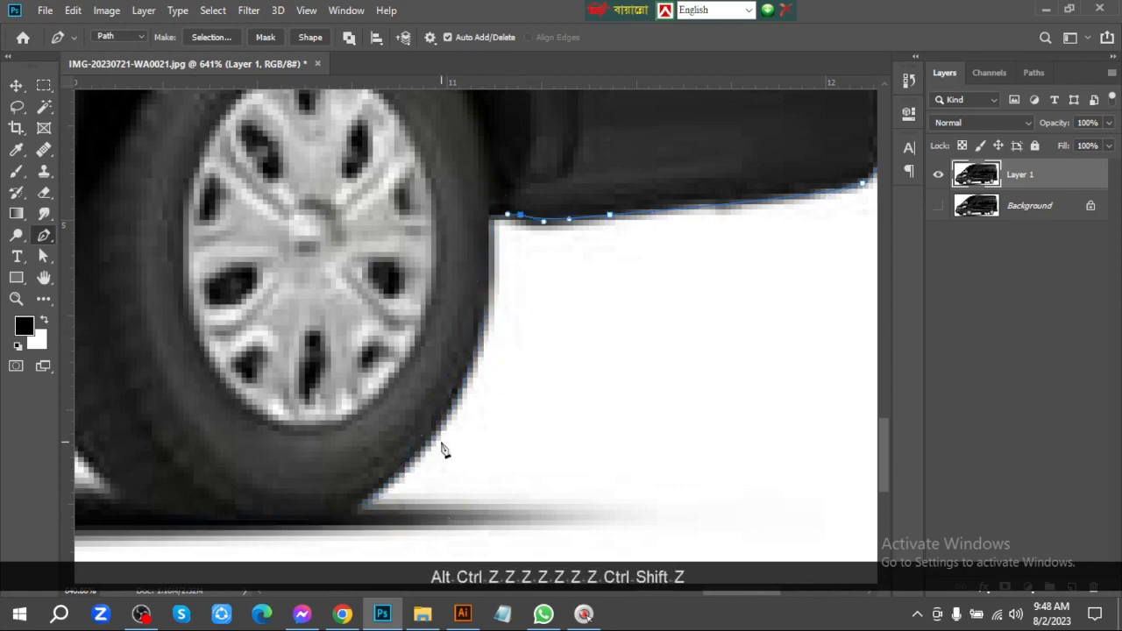
key("ctrl+shift+z")
Trace around the rear tire with points on its back edge, base and front edge, and extend the handle to fit the curve
left_click_drag(431, 437, 544, 471)
left_click_drag(452, 509, 359, 511)
left_click_drag(271, 384, 429, 390)
left_click_drag(369, 287, 351, 204)
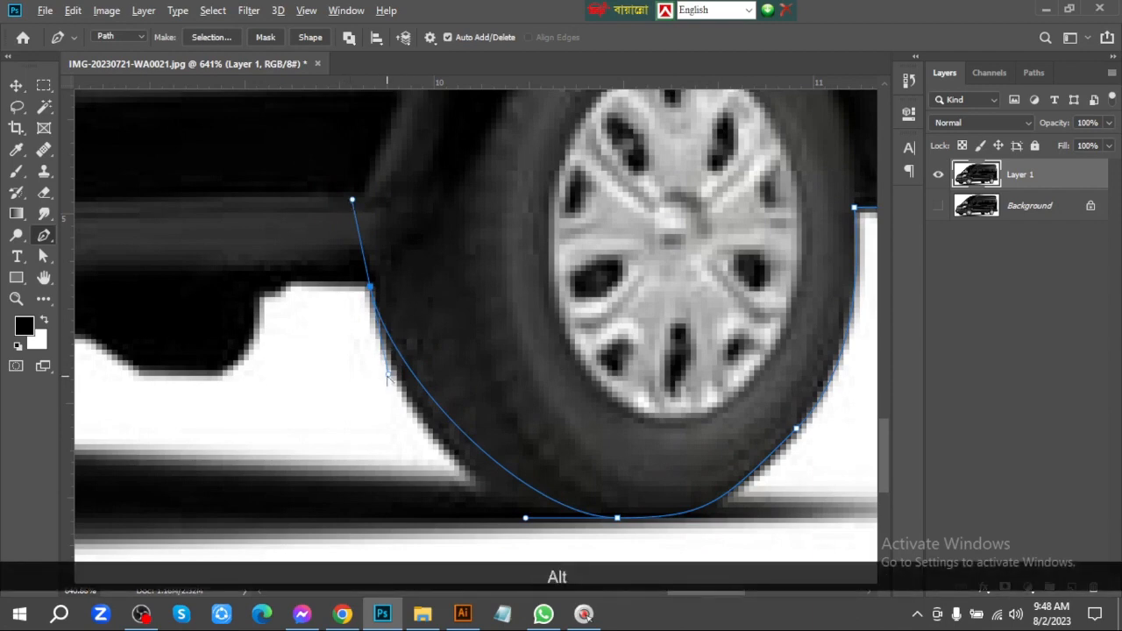
left_click_drag(387, 375, 431, 511)
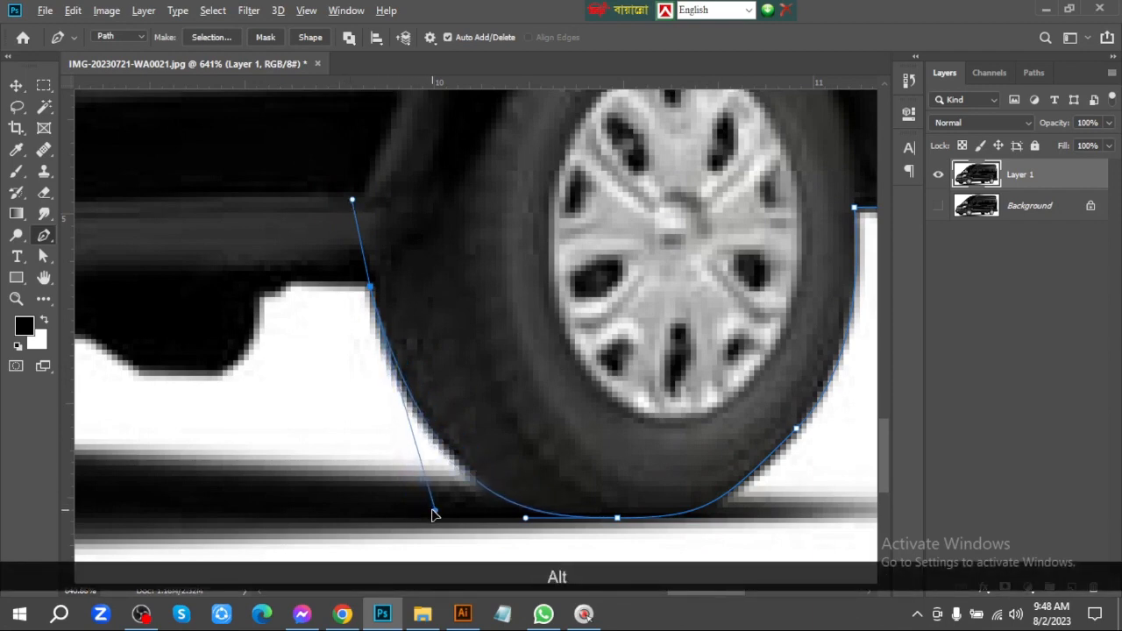
Trace the short straight underbody edge ahead of the rear tire and the small step at its end
left_click_drag(342, 326, 688, 310)
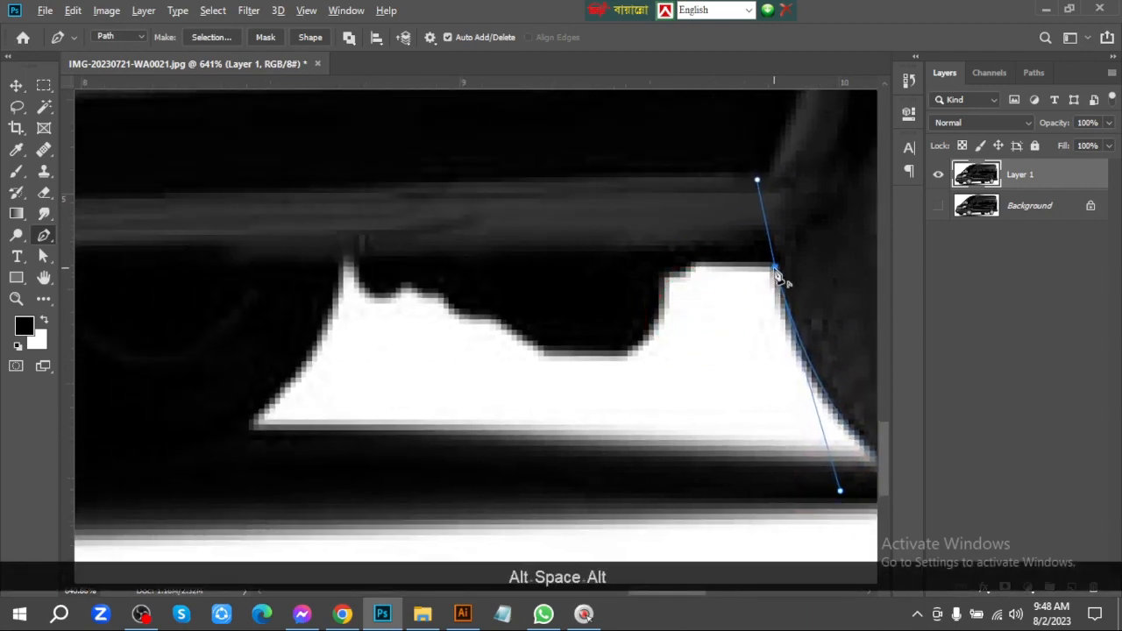
left_click_drag(726, 269, 701, 271)
key("ctrl+space")
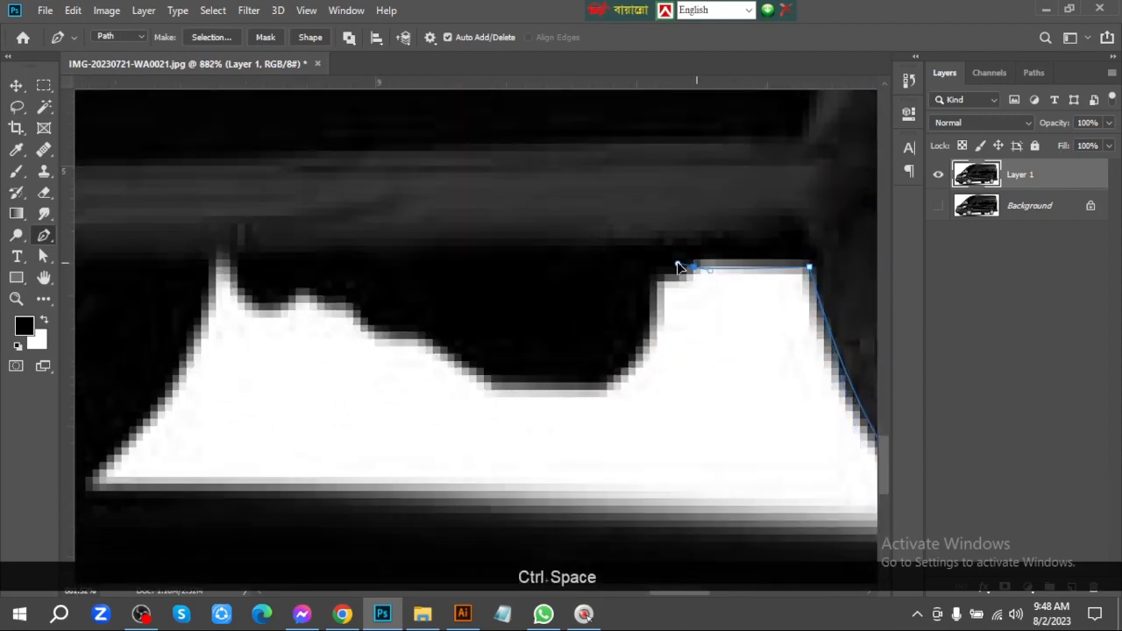
key("ctrl+z")
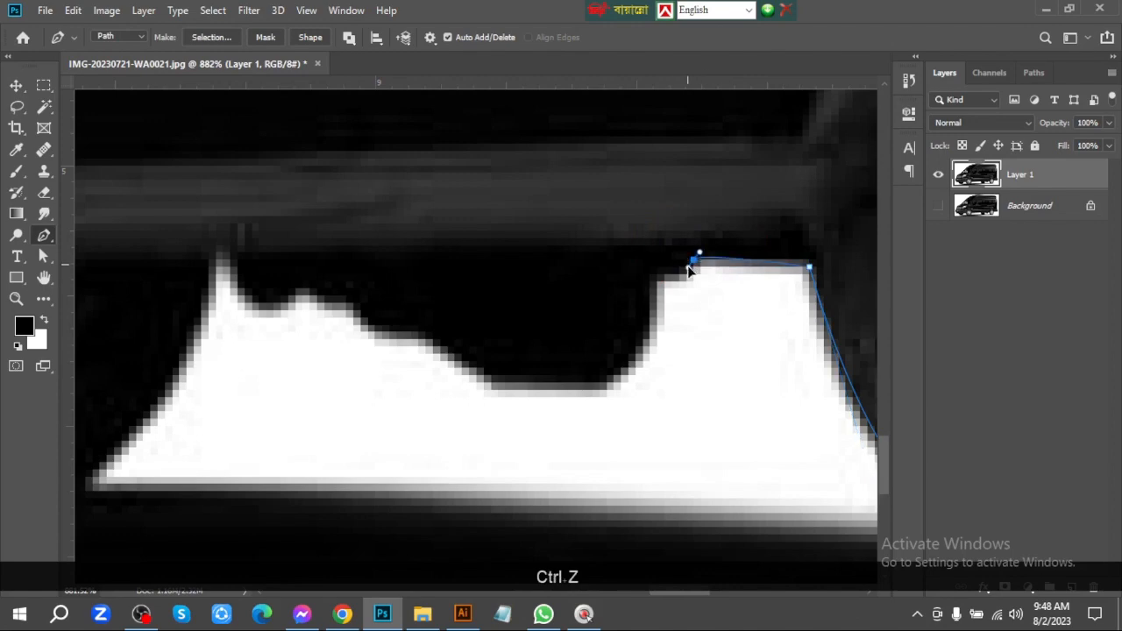
left_click_drag(662, 280, 728, 298)
key("ctrl+z")
key("ctrl+space")
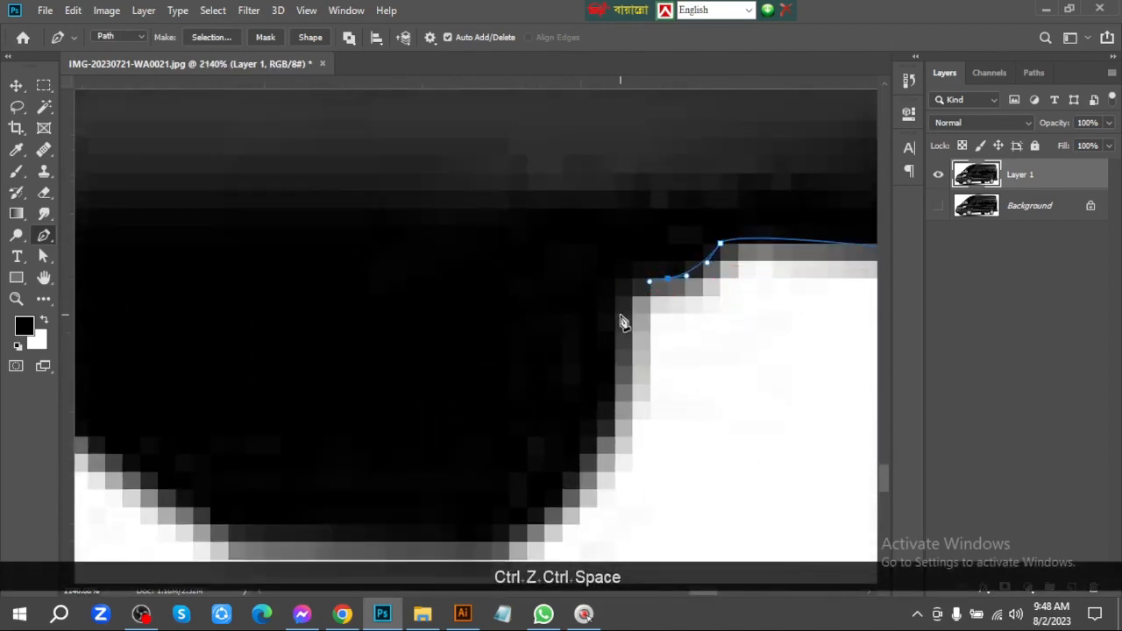
Trace the side and flat base of the hanging underbody part with curved points
left_click_drag(615, 314, 620, 334)
key("space")
left_click_drag(585, 407, 637, 313)
key("ctrl+z")
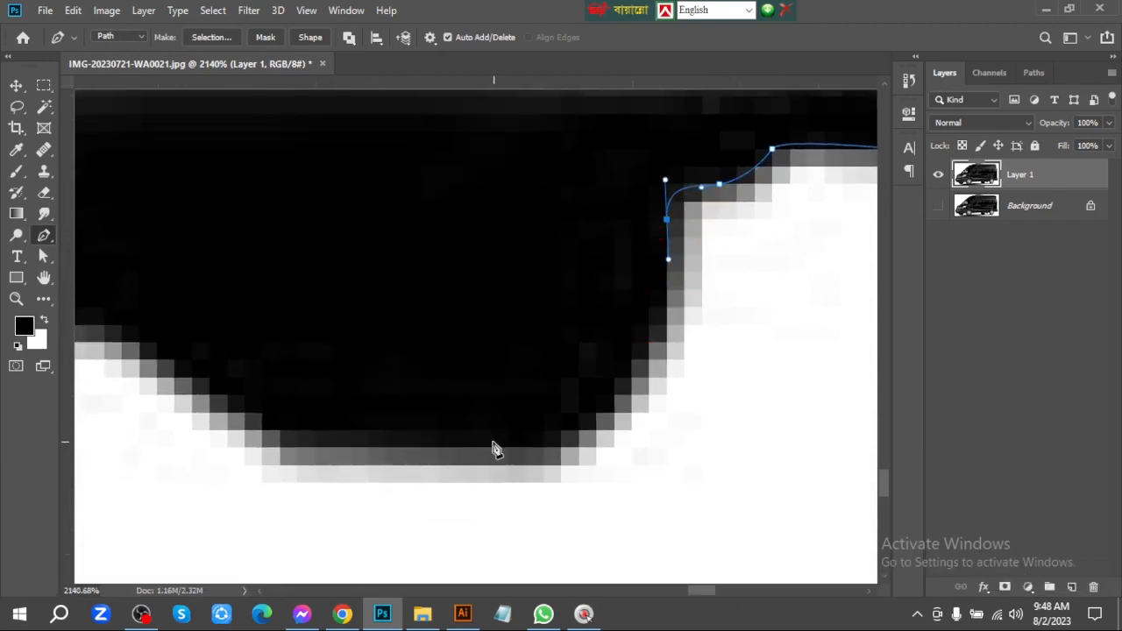
left_click_drag(508, 449, 625, 478)
key("space")
left_click_drag(479, 424, 449, 394)
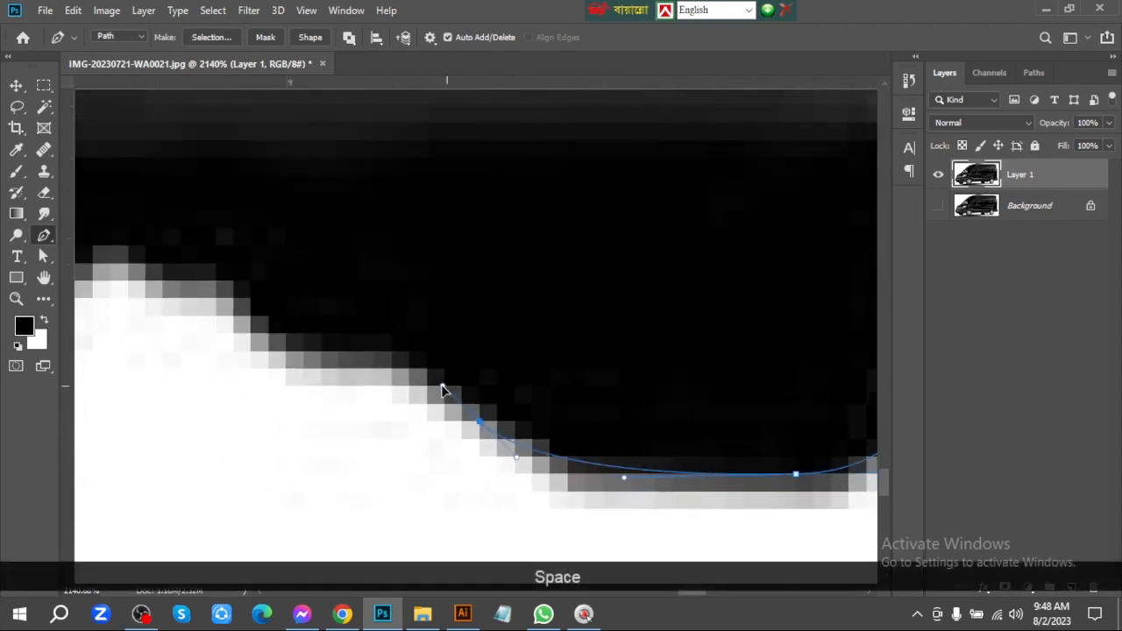
Trace the stepped slope rising forward from the hanging underbody part
left_click(433, 385)
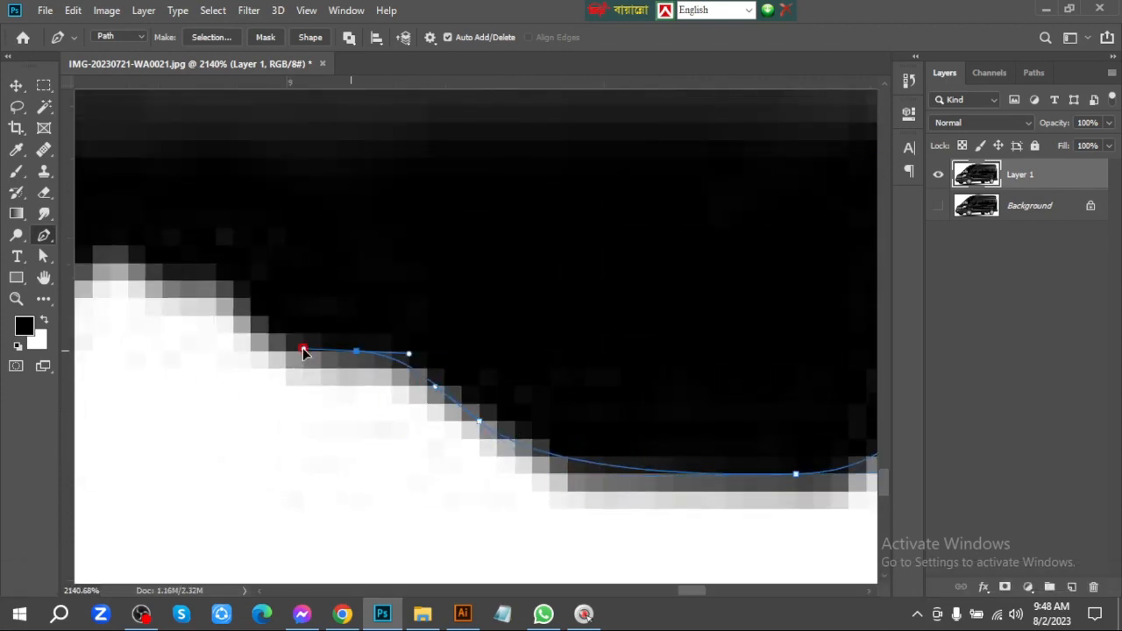
key("space")
left_click_drag(303, 347, 457, 448)
left_click(385, 390)
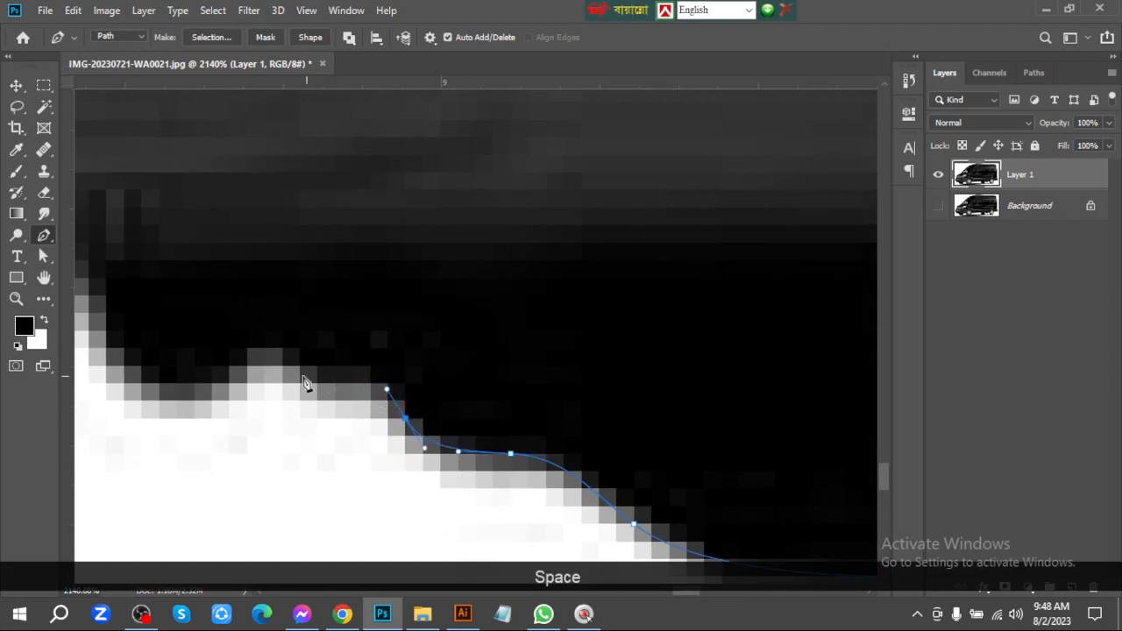
Trace the small underbody bump and dip up to the tip of the narrow white gap, replacing misplaced points
left_click_drag(273, 377, 376, 378)
key("ctrl+z")
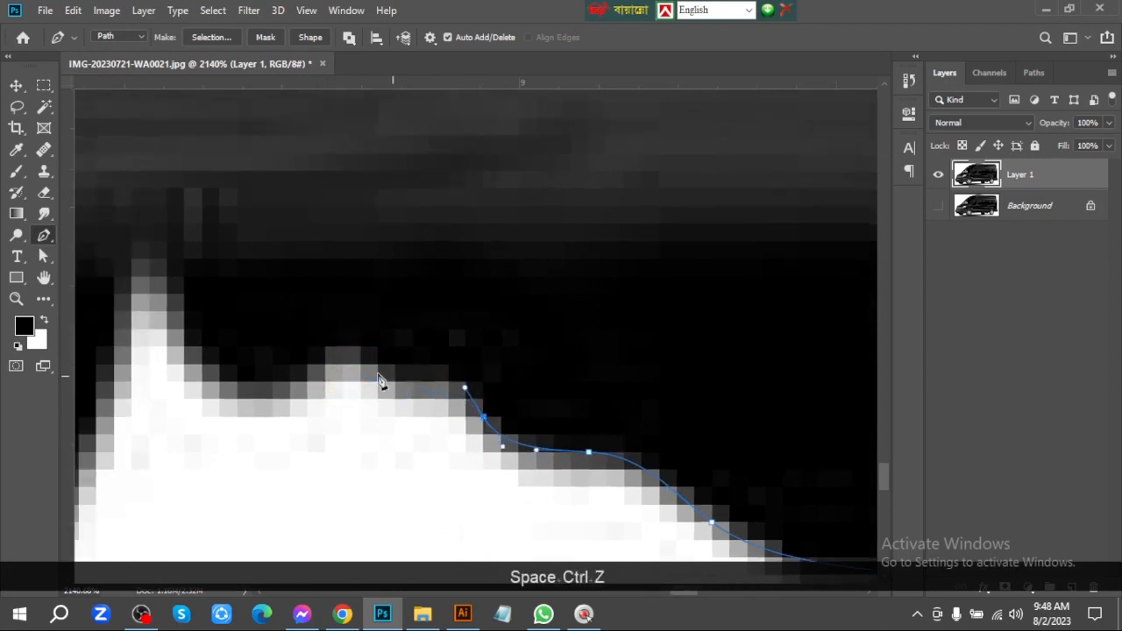
key("ctrl+z")
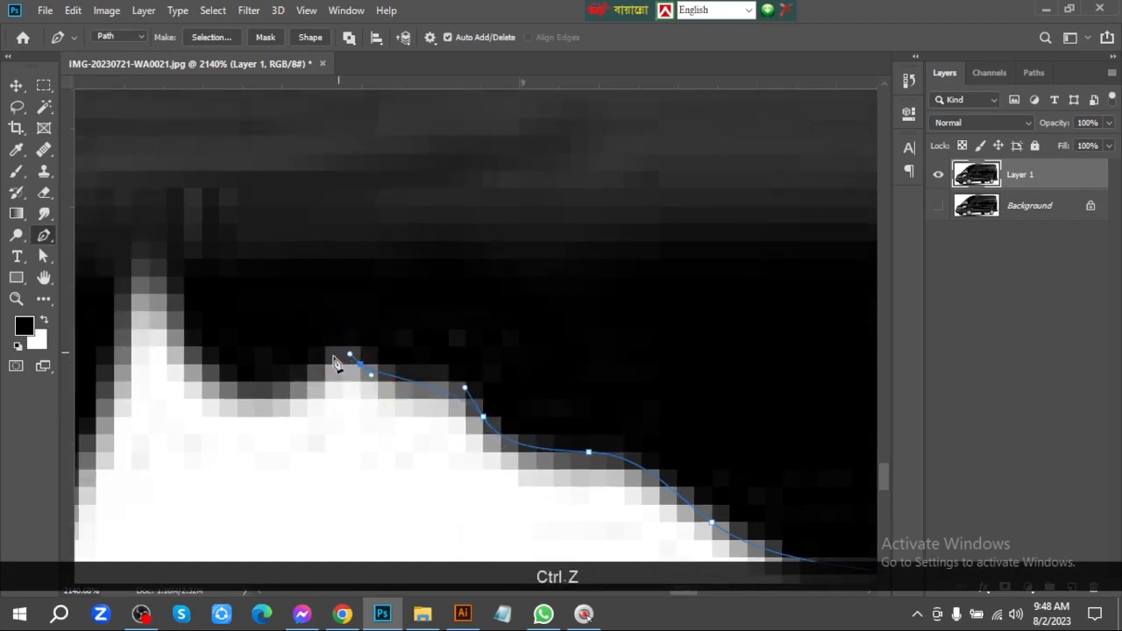
left_click_drag(296, 388, 431, 428)
key("ctrl+z")
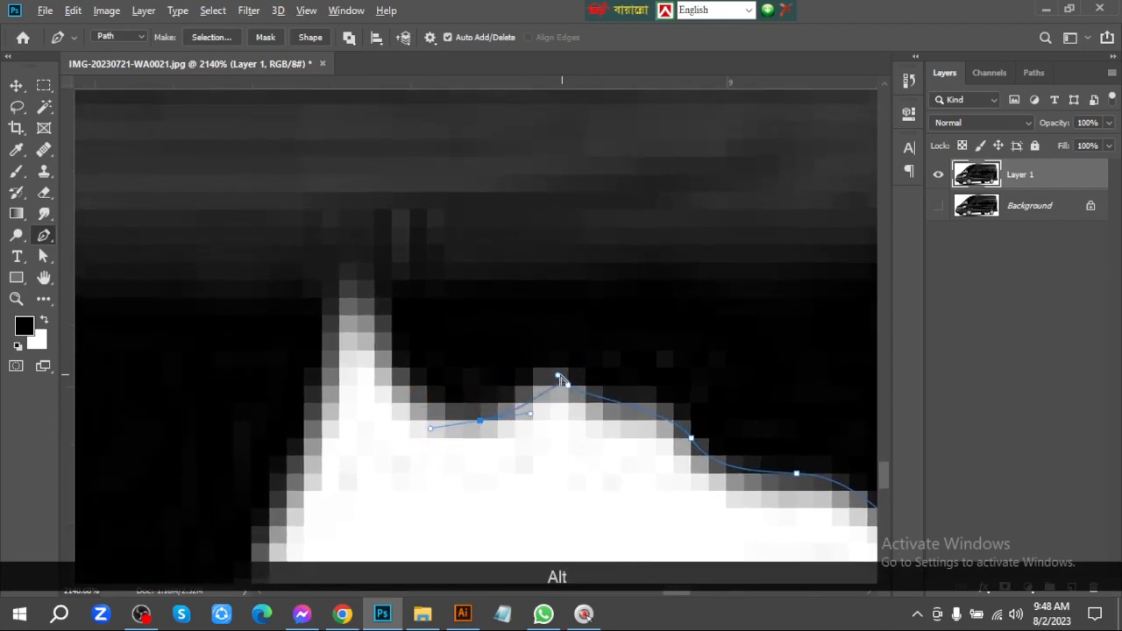
left_click(531, 373, "alt")
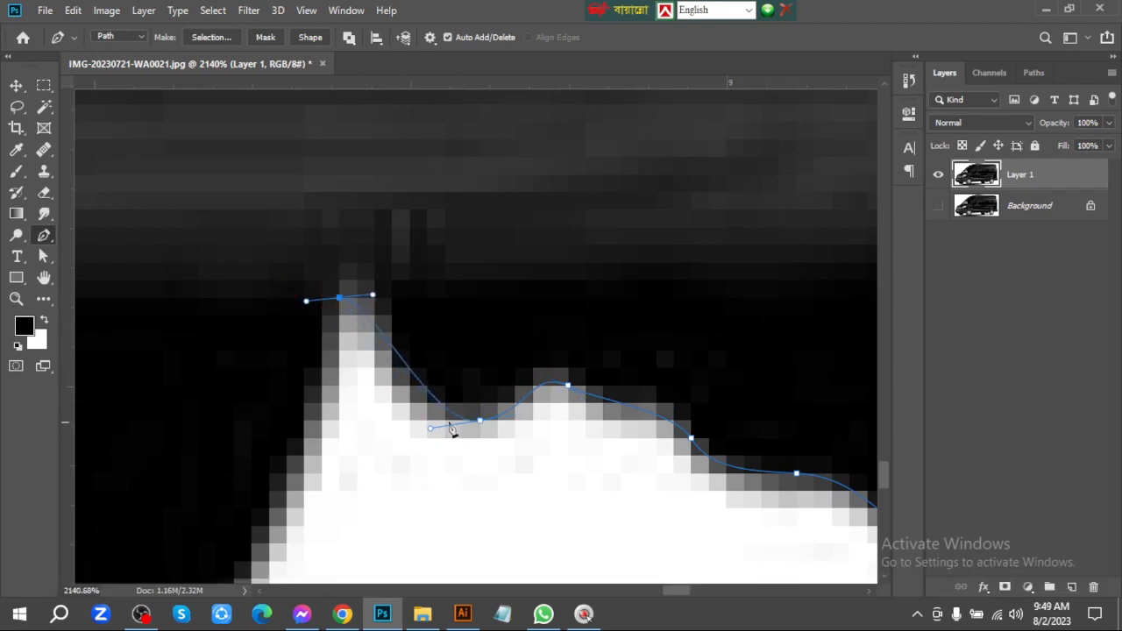
Trace the rear side of the far rear tire from the narrow white gap to the tire's base, reshaping the curve to follow its edge
left_click_drag(480, 421, 571, 283)
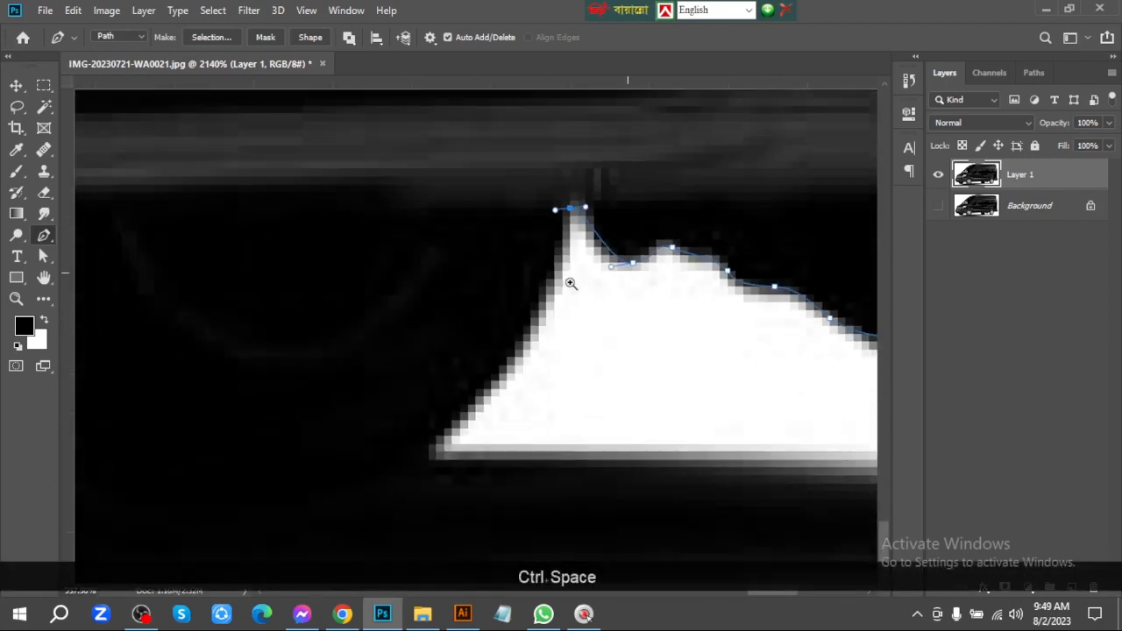
left_click_drag(533, 376, 723, 315)
left_click_drag(491, 400, 563, 378)
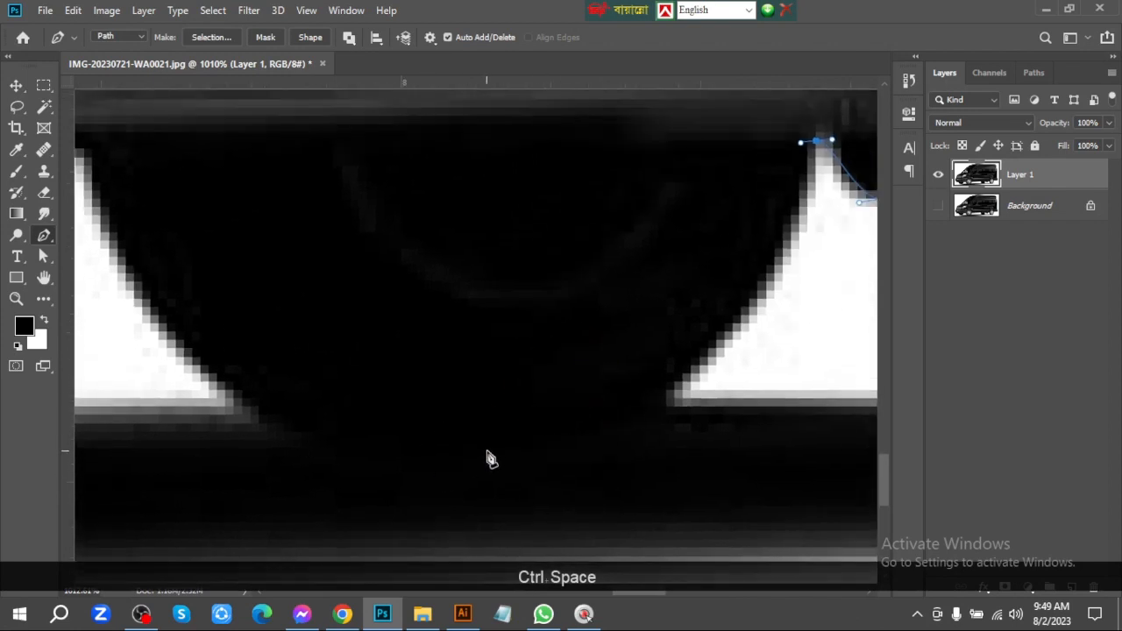
left_click_drag(466, 457, 288, 450)
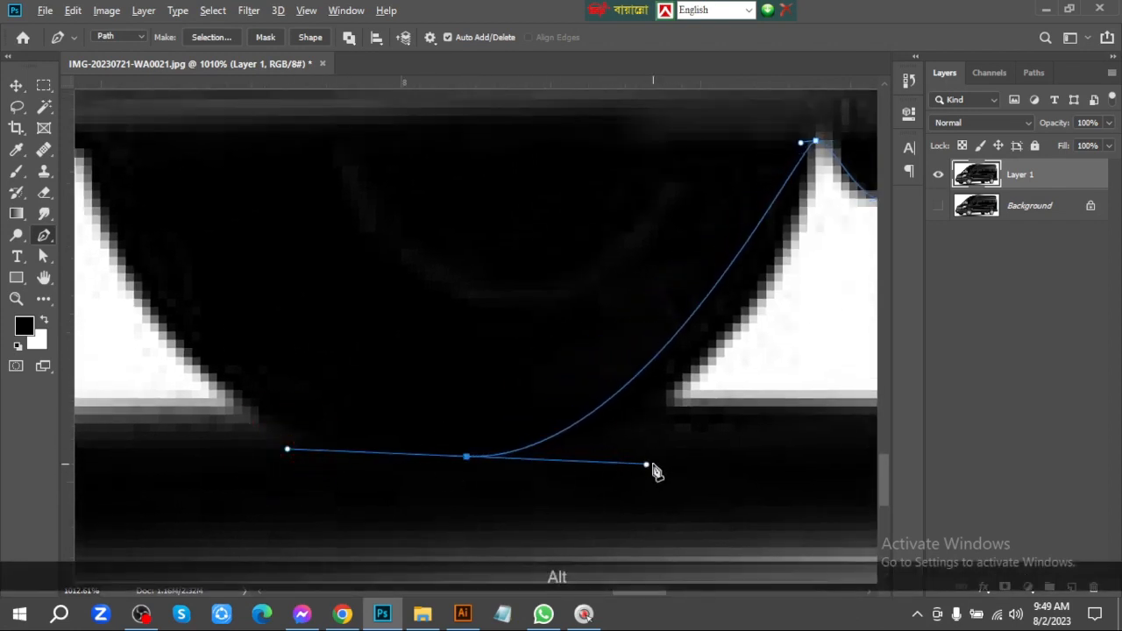
left_click_drag(649, 466, 725, 453)
key("alt+ctrl+z")
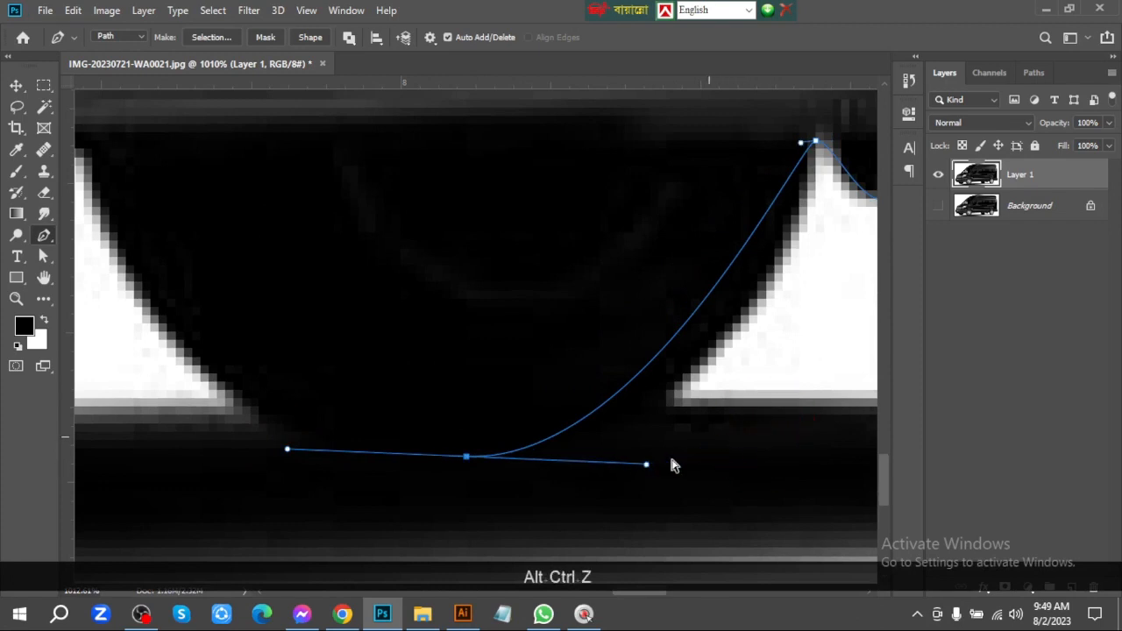
left_click_drag(646, 463, 796, 437)
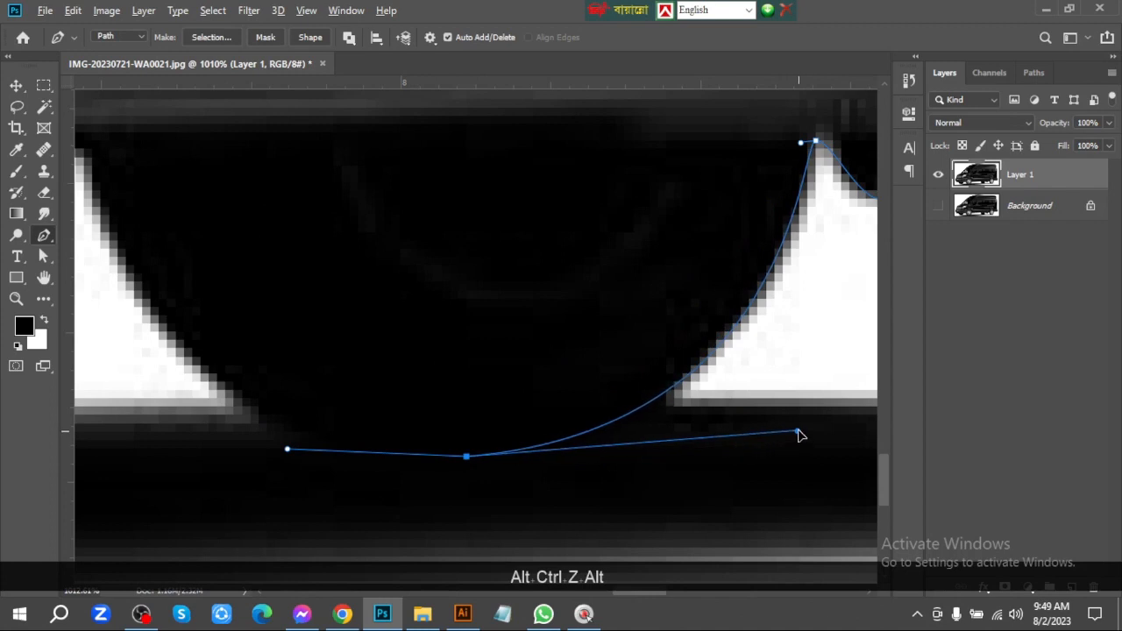
Trace the front side of the far rear tire up to the sill corner and fit the anchor and curve to the edge
key("space")
left_click_drag(406, 411, 664, 466)
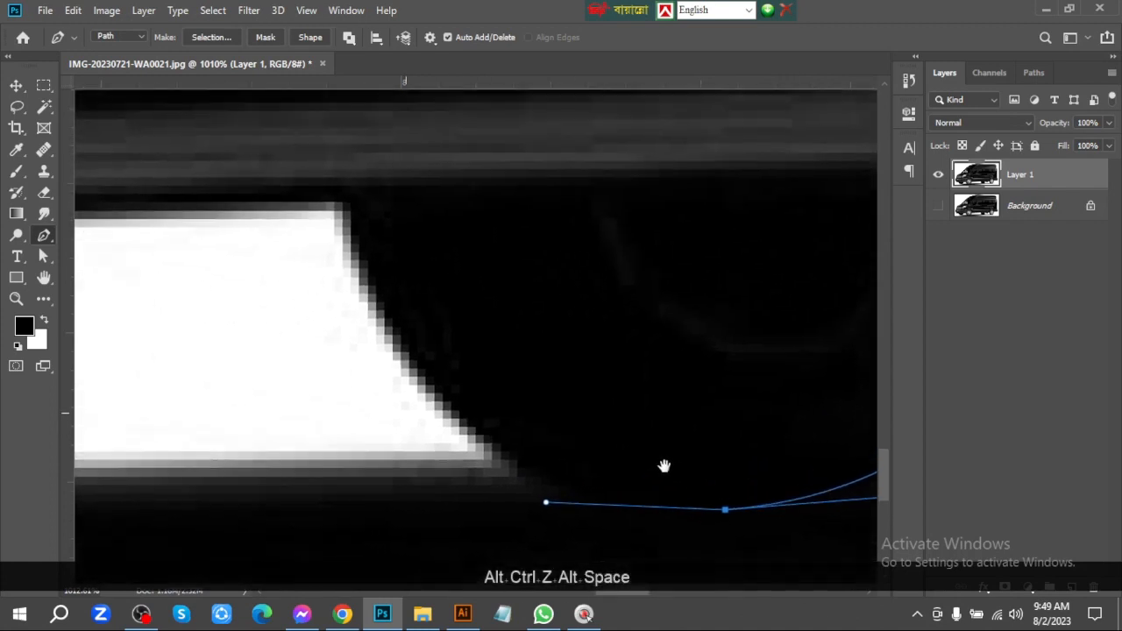
left_click(331, 191)
left_click_drag(331, 191, 441, 463)
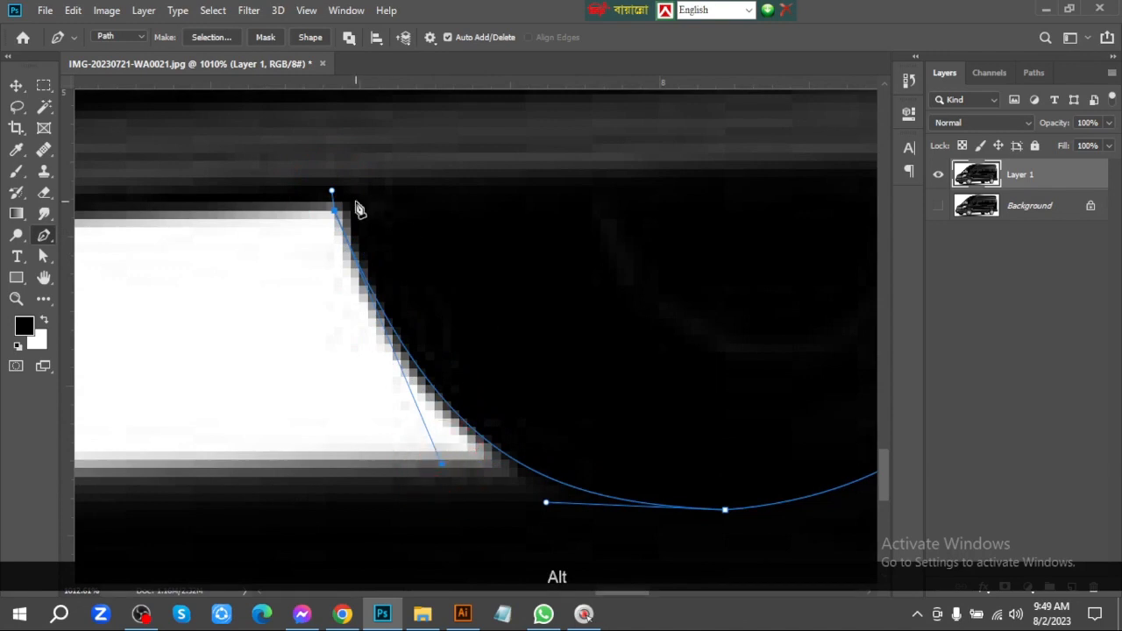
key("Right")
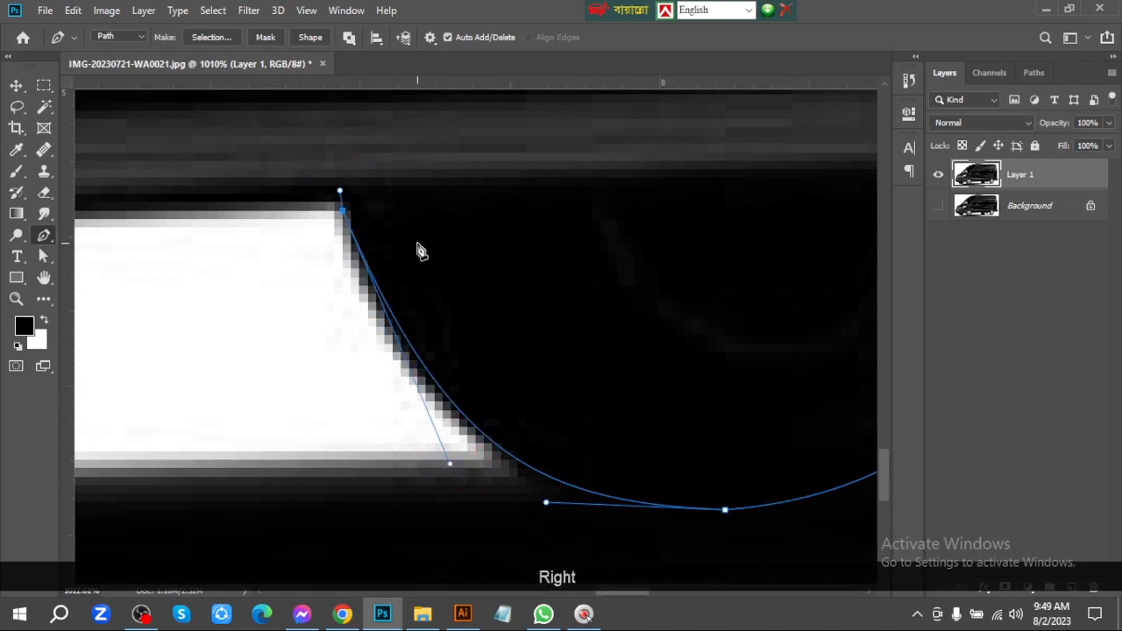
left_click_drag(449, 467, 425, 467)
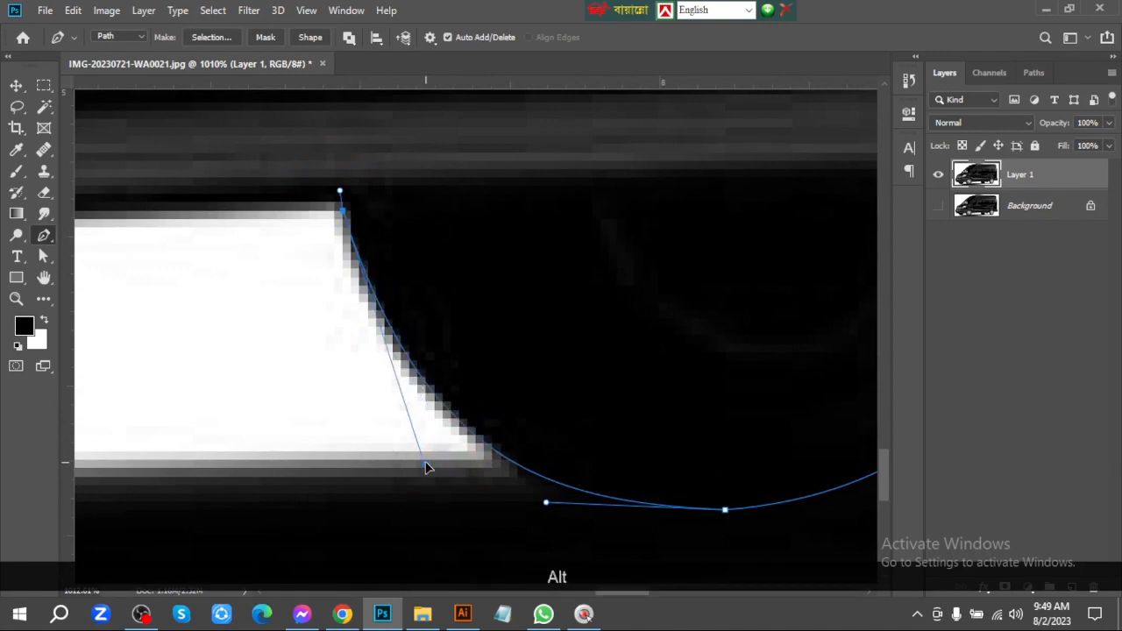
left_click_drag(265, 218, 554, 299)
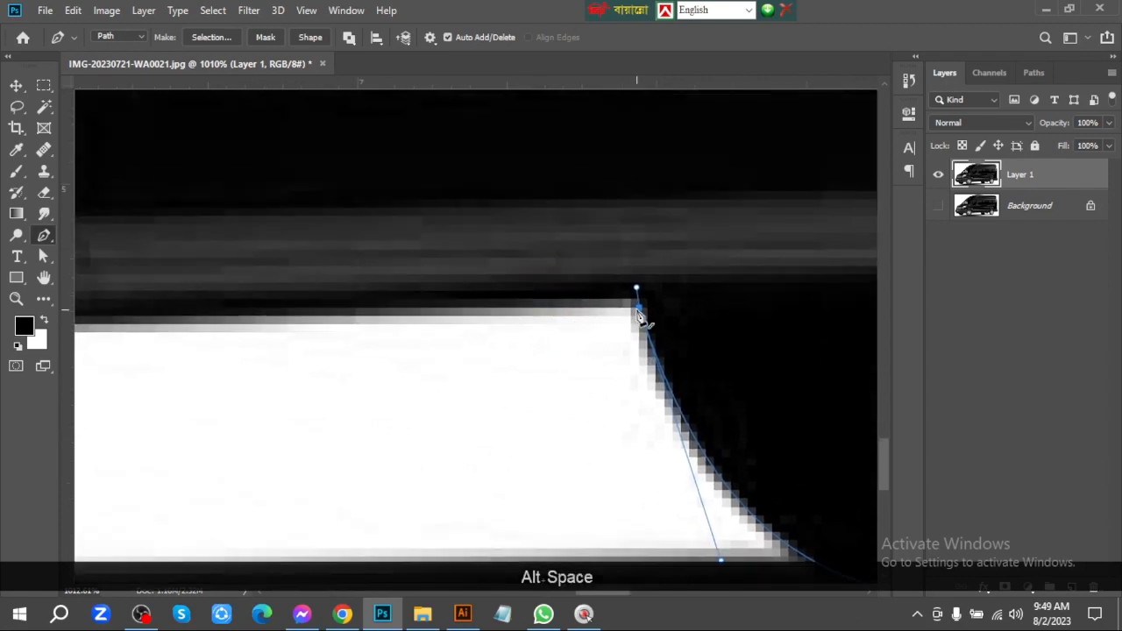
left_click_drag(430, 317, 506, 291)
left_click_drag(623, 255, 561, 262)
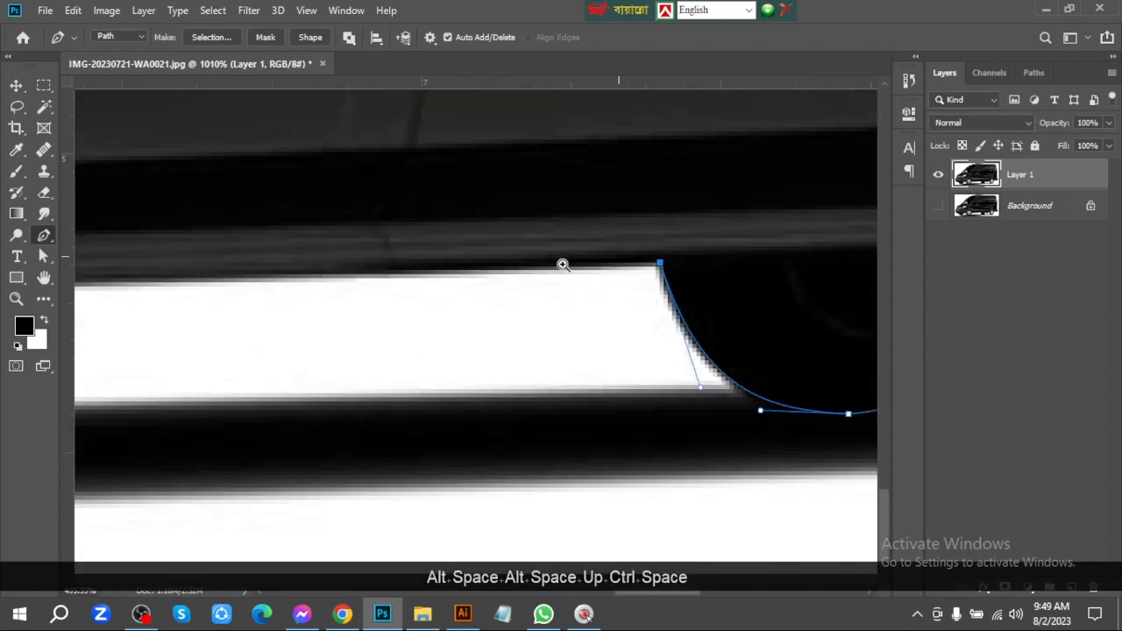
left_click_drag(700, 392, 692, 393)
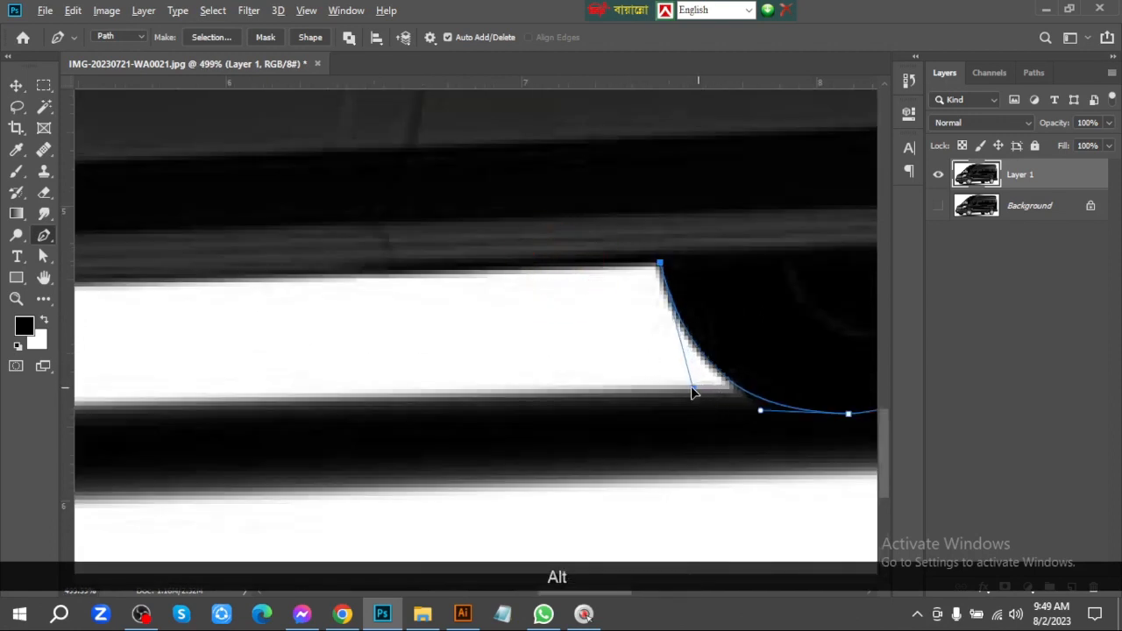
Trace the long straight sill edge forward to where it meets the near front tire
left_click(164, 279)
left_click_drag(140, 292, 744, 260)
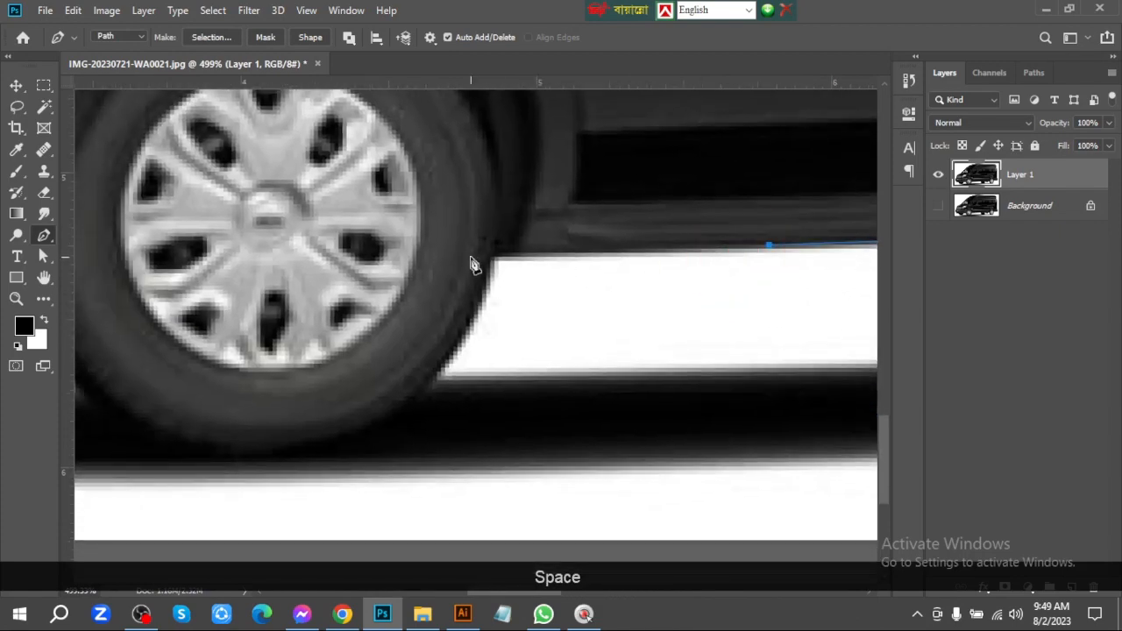
left_click_drag(476, 275, 472, 228)
left_click_drag(500, 218, 531, 240)
Trace the near front tire around its base and up to the bumper's underside, fitting the curve handles to the tire edge
left_click_drag(226, 366, 479, 328)
left_click_drag(380, 471, 91, 482)
key("space")
left_click_drag(456, 308, 733, 259)
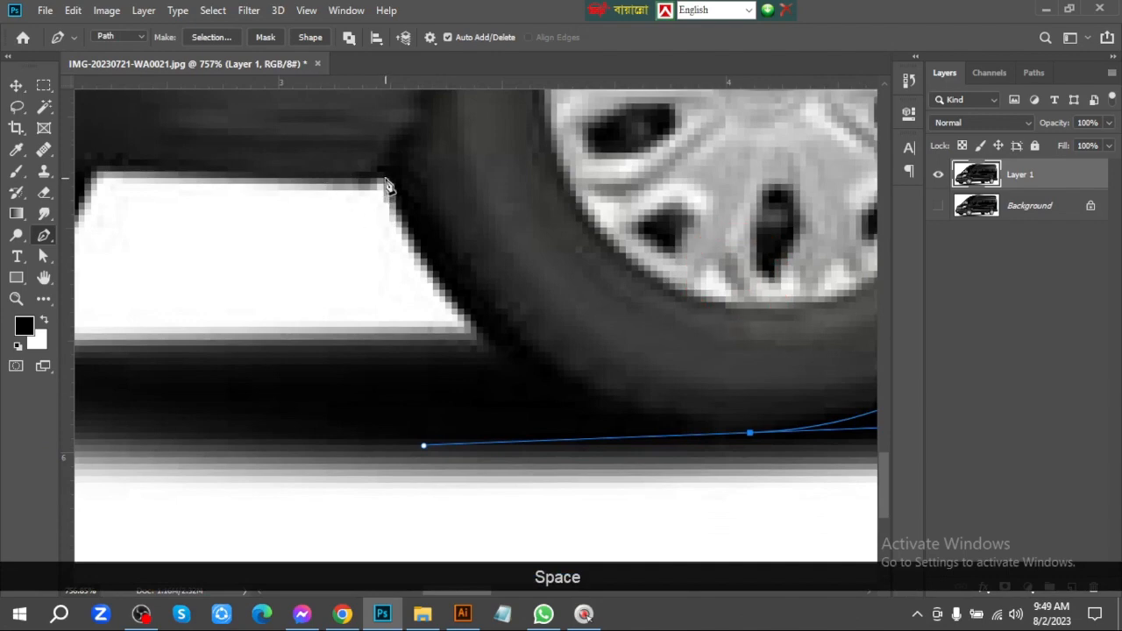
left_click_drag(385, 181, 350, 181)
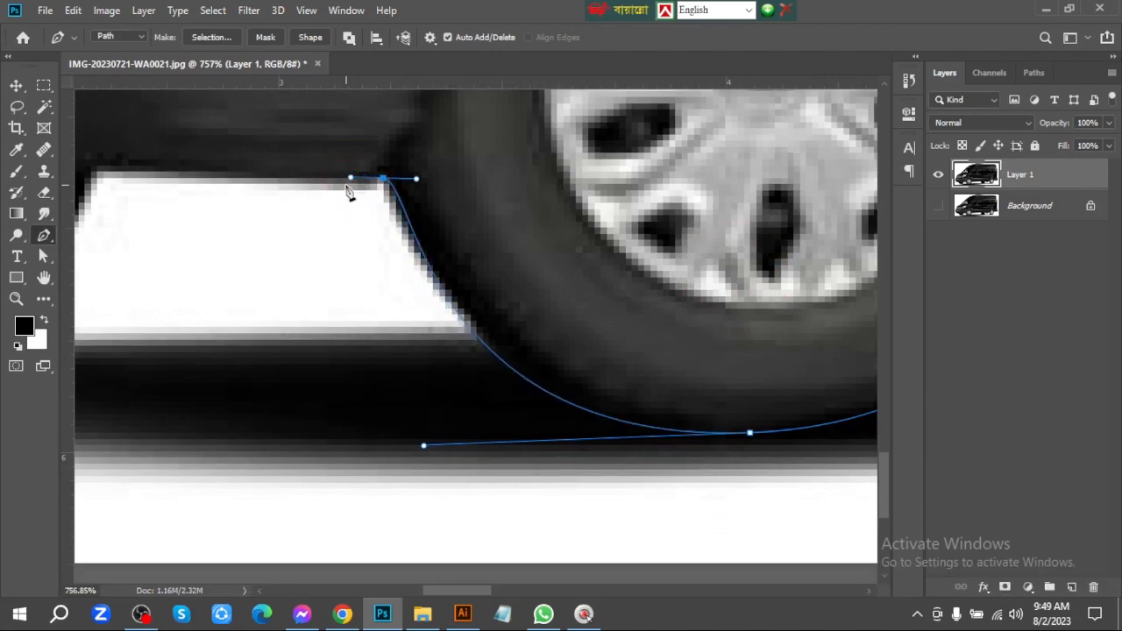
key("alt")
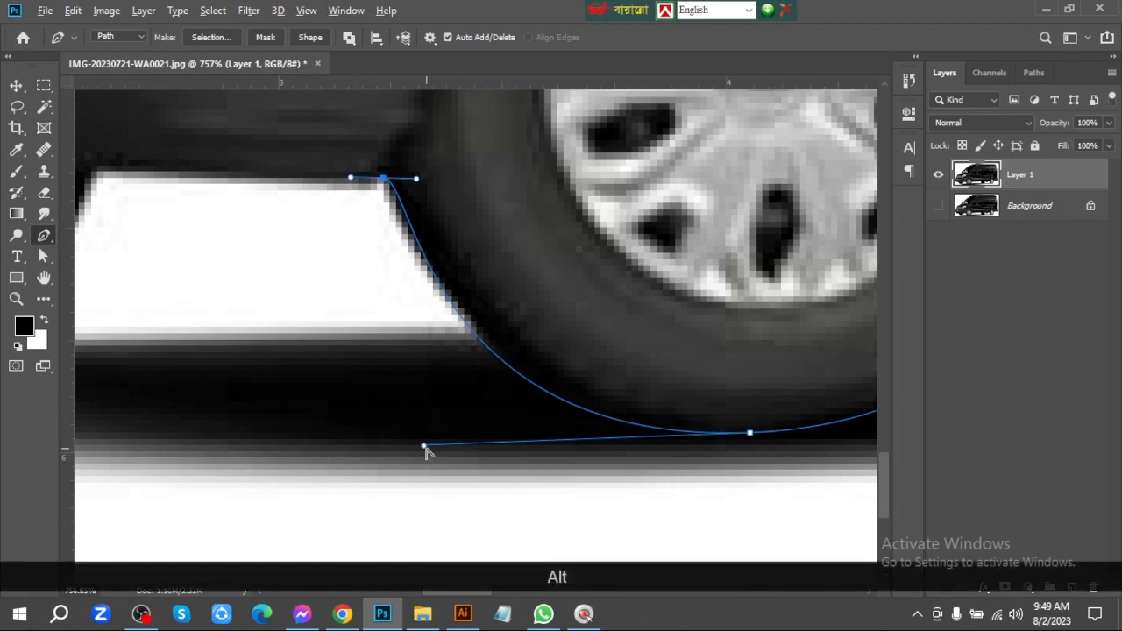
left_click_drag(425, 447, 446, 442, "alt")
Trace the short underbody edge between the two front tires and close the path around the far front tire
key("space")
left_click_drag(307, 252, 480, 289)
left_click_drag(589, 216, 576, 215)
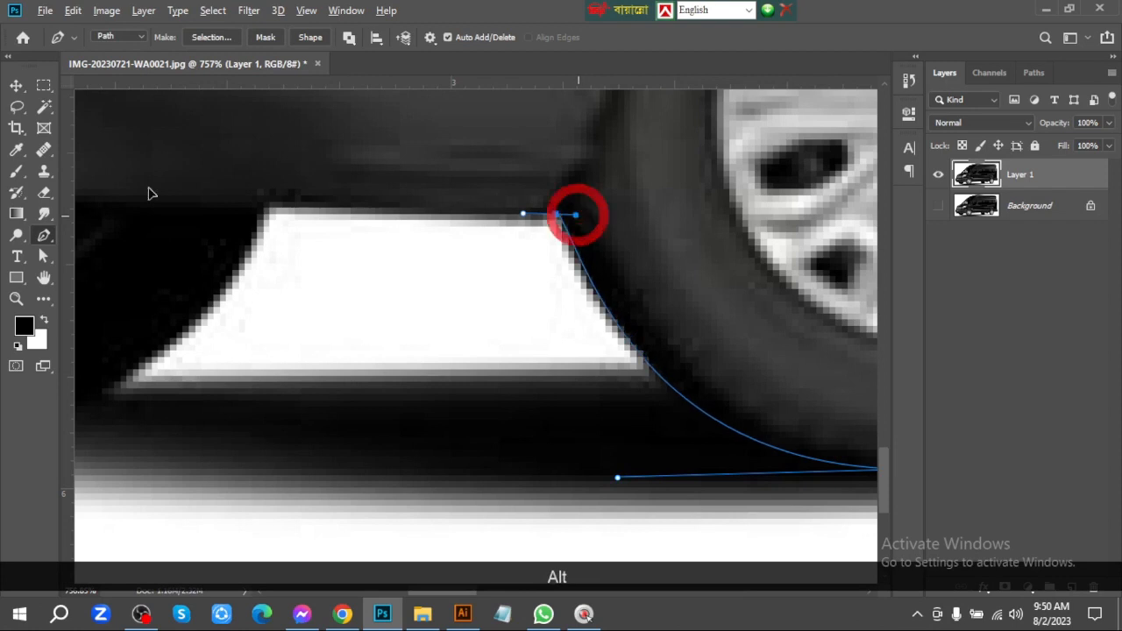
left_click(261, 210)
key("space")
left_click_drag(261, 210, 528, 212)
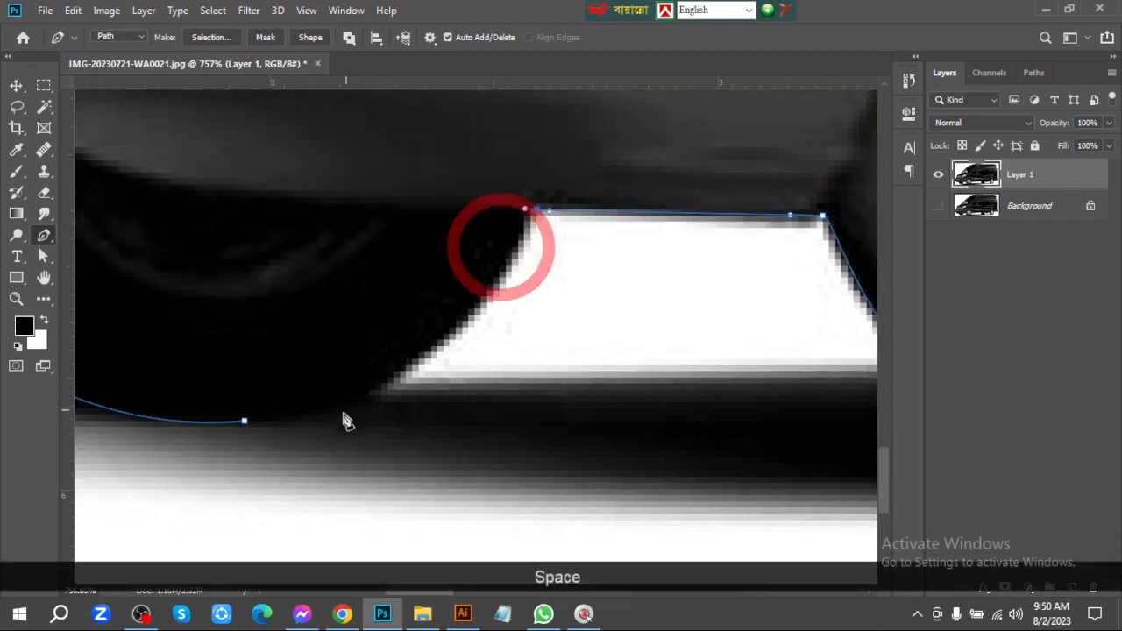
left_click_drag(245, 421, 175, 426)
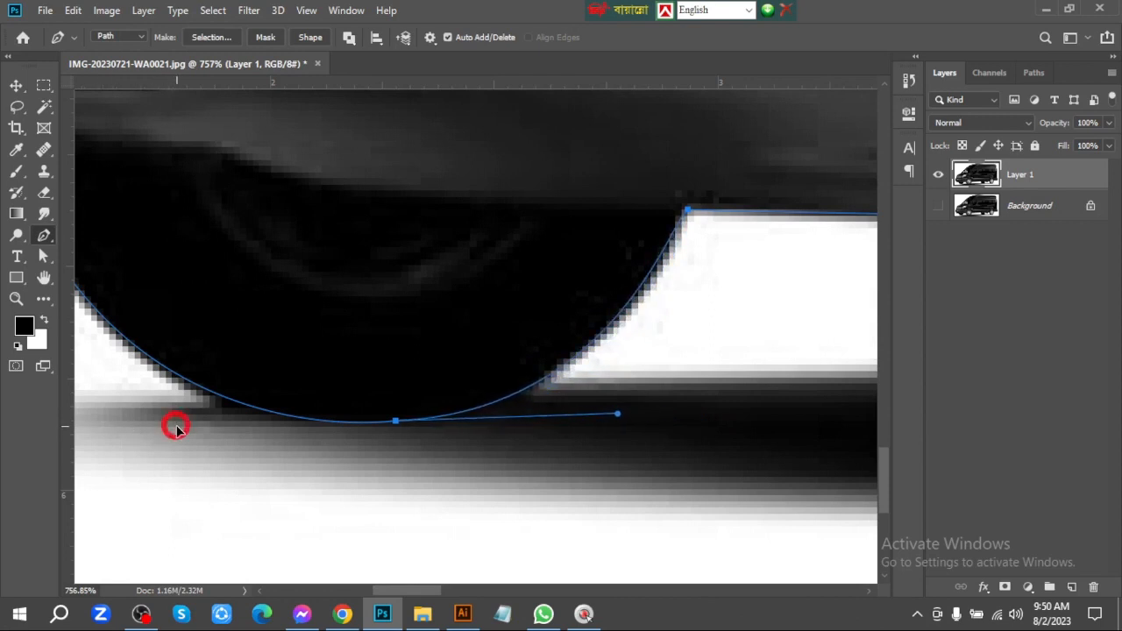
Mask Layer 1 with a selection made from the closed path and feathered by 0.5 pixels
key("ctrl+Return")
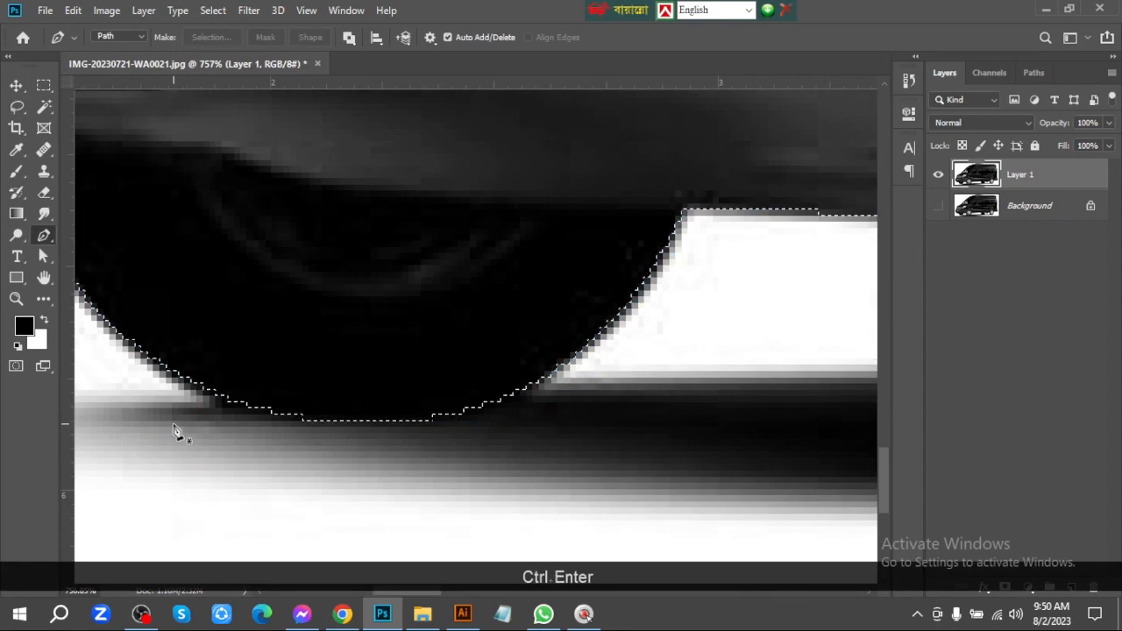
key("ctrl+KP_0")
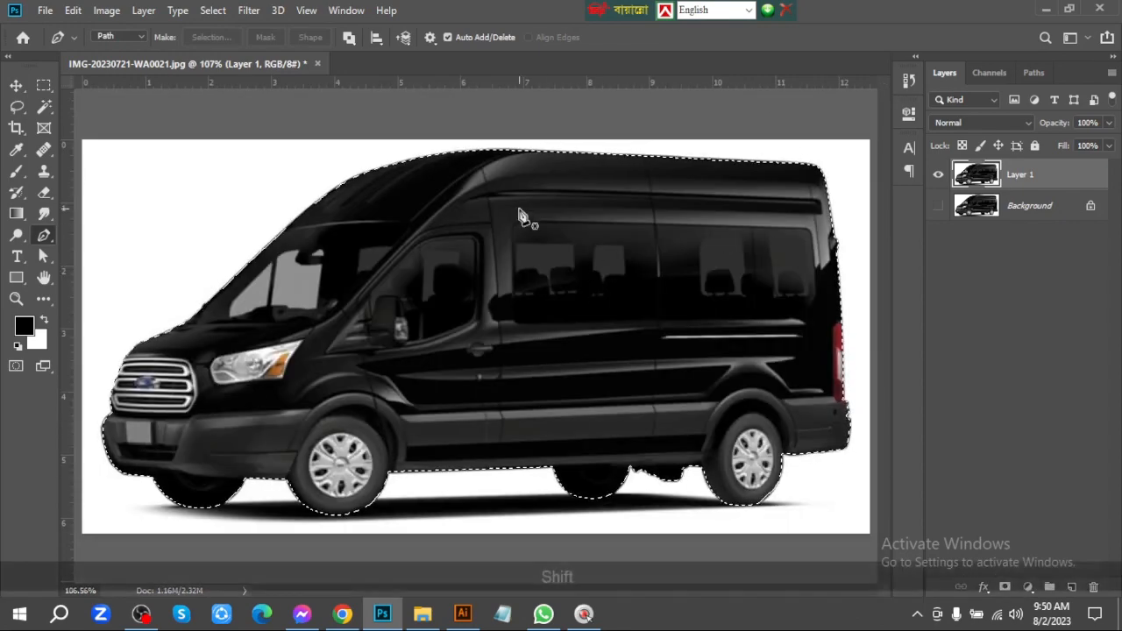
key("shift+F6")
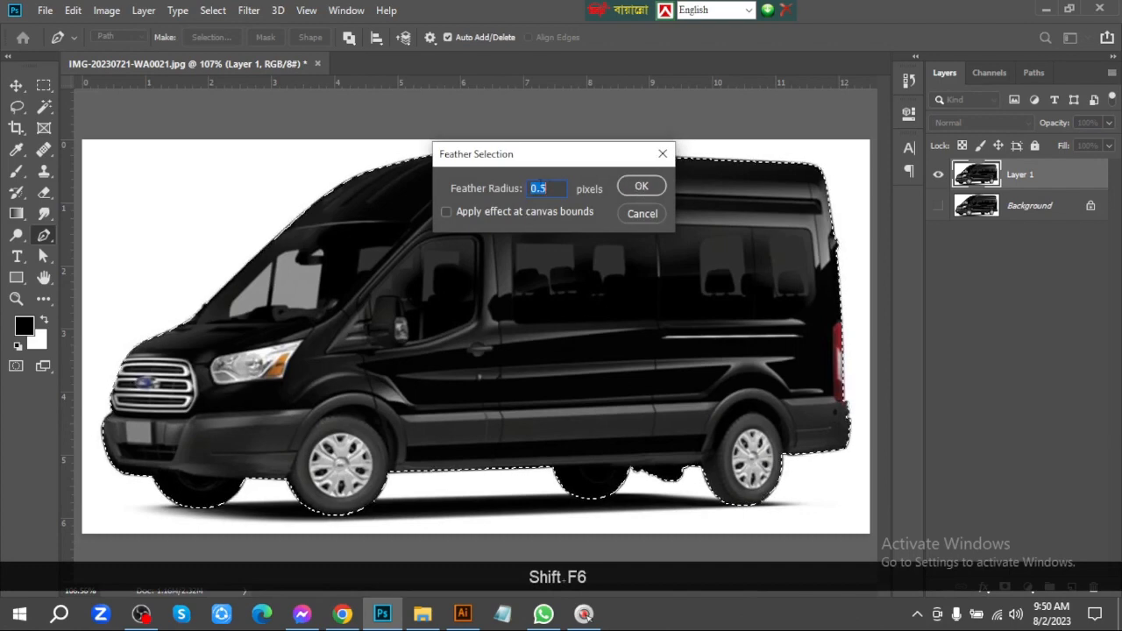
left_click(635, 186)
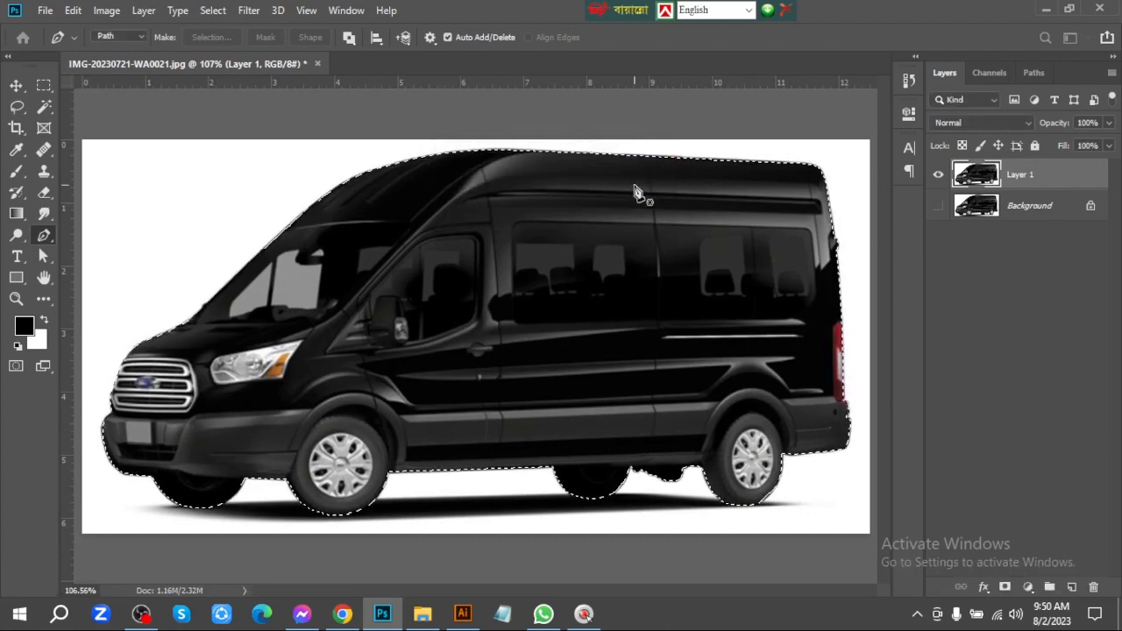
left_click(1005, 588)
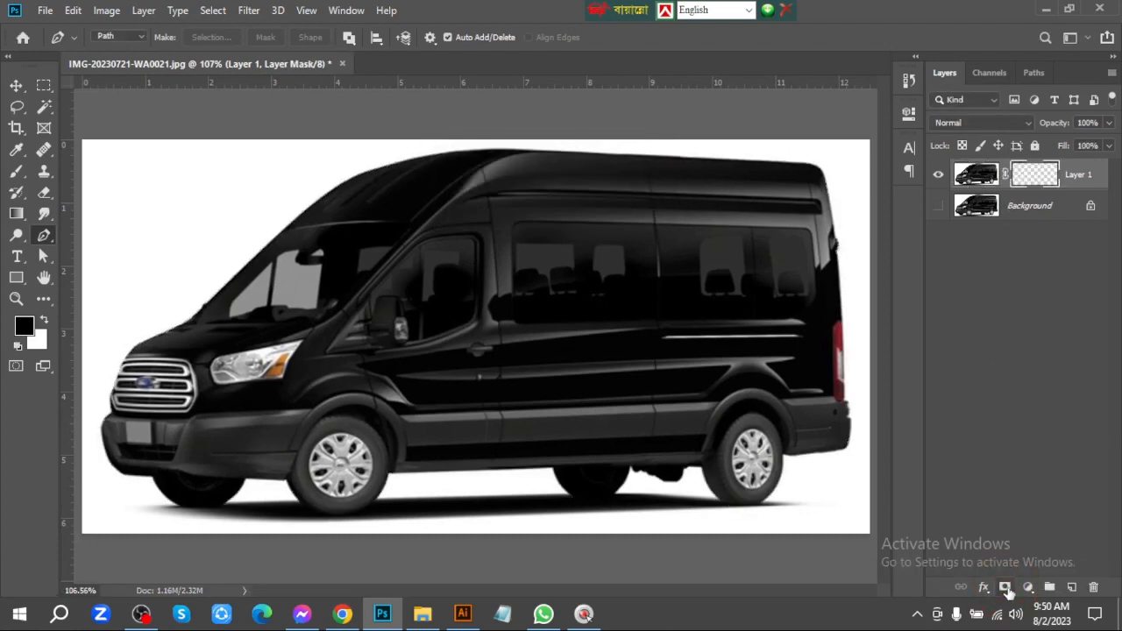
Add a black (000000) Solid Color fill layer directly above the Background layer
left_click(1005, 209)
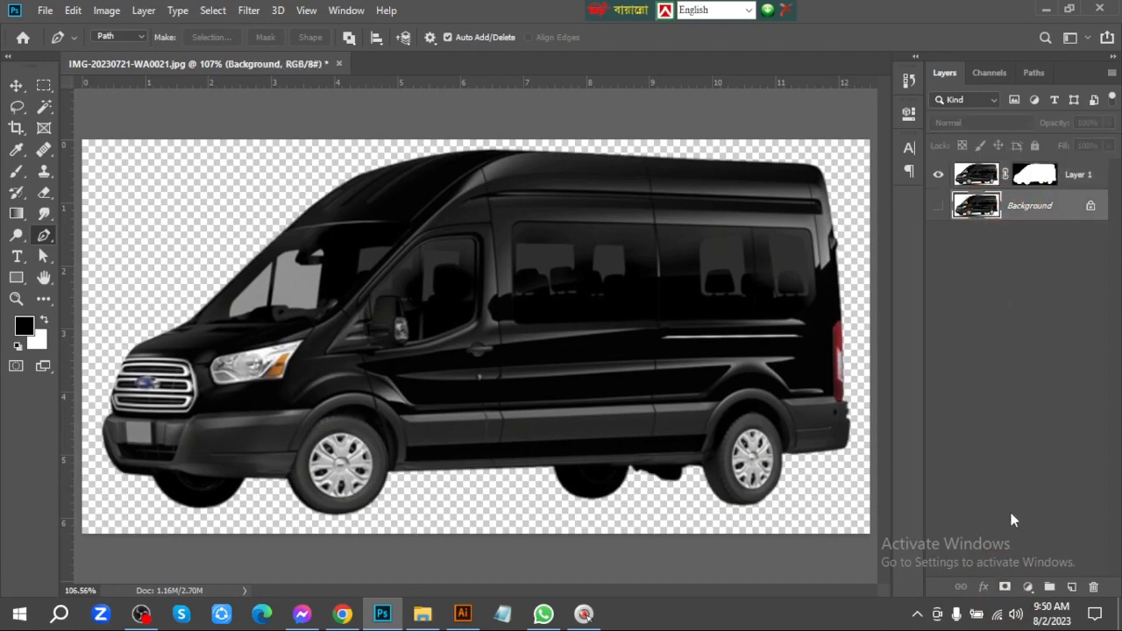
left_click(1027, 586)
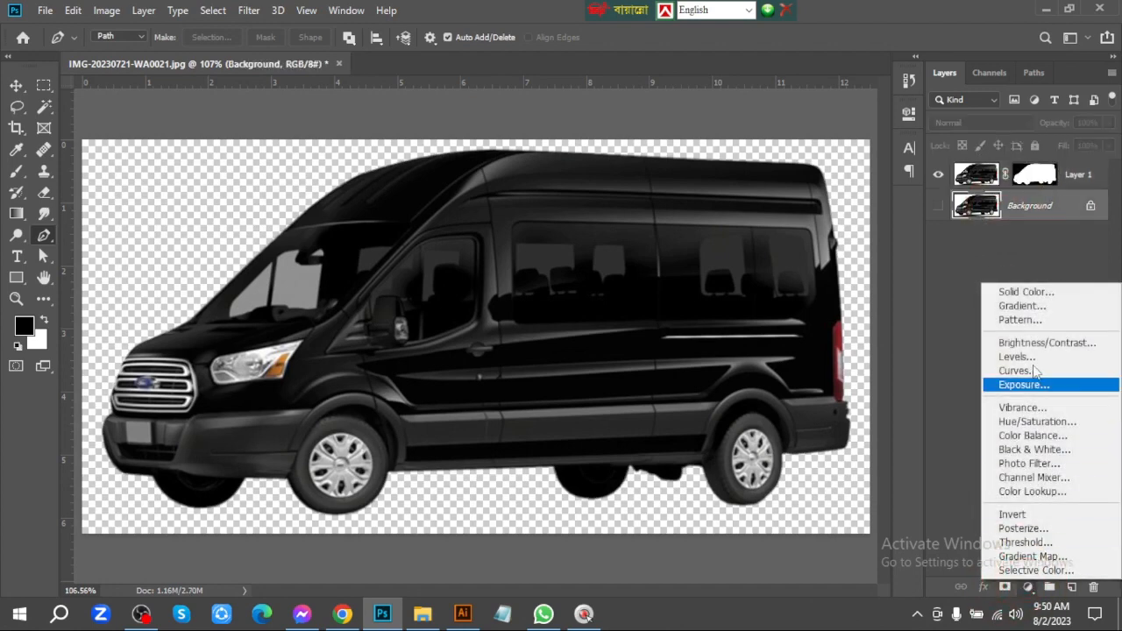
left_click(1016, 292)
left_click_drag(777, 347, 576, 563)
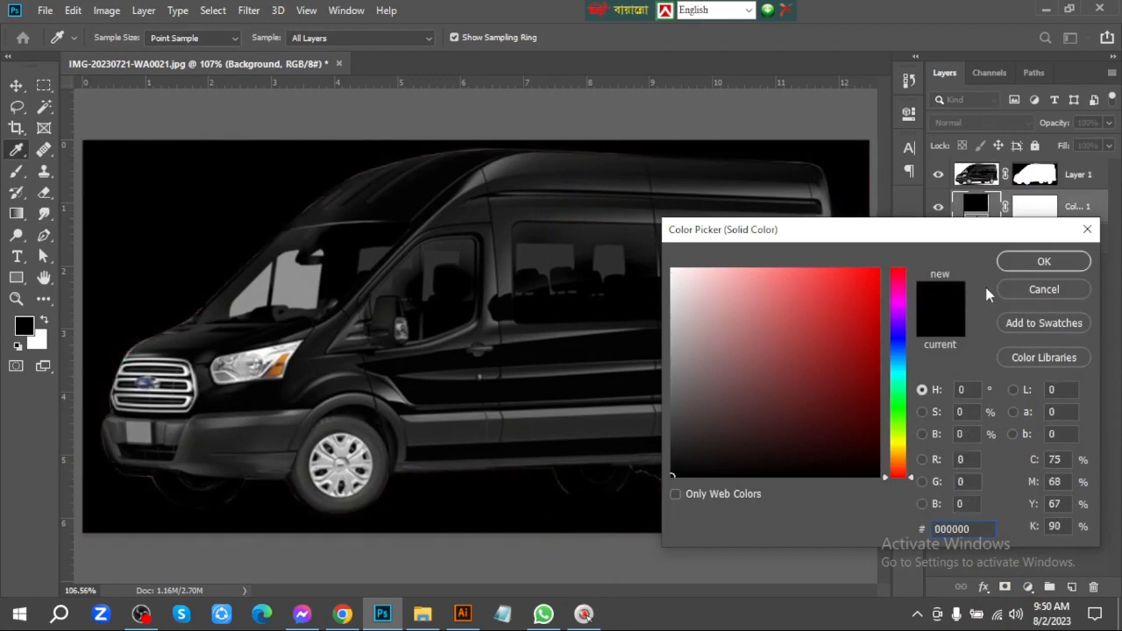
left_click(1042, 261)
key("p")
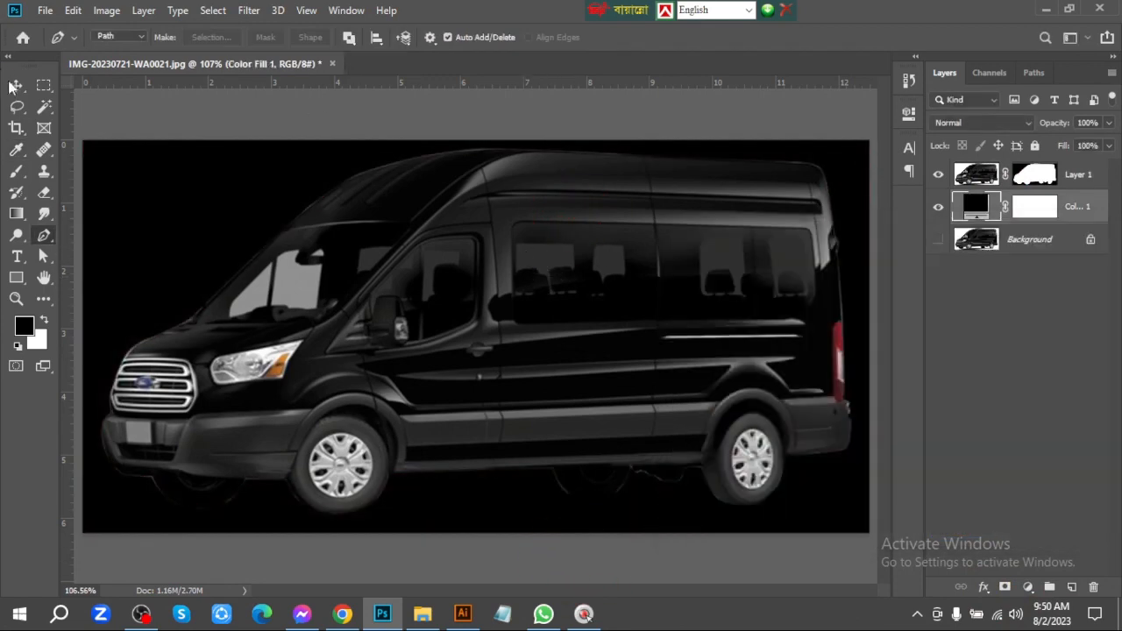
Examine the van cutout's edges against the black fill, especially around the far rear tire and underbody
left_click(15, 85)
key("ctrl+space")
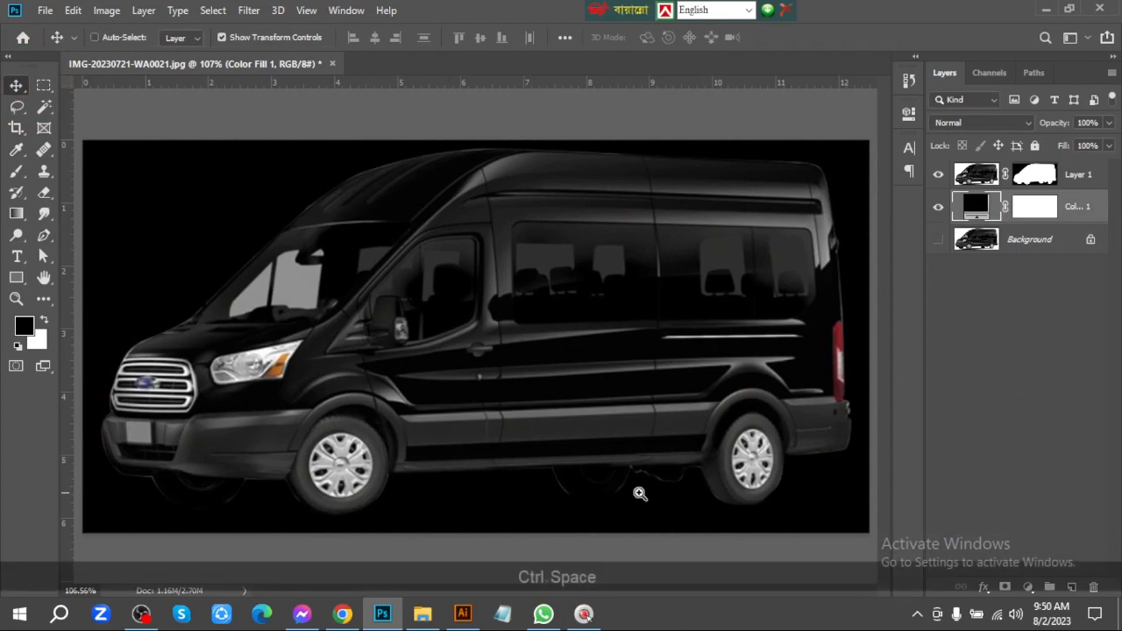
left_click_drag(639, 494, 734, 531)
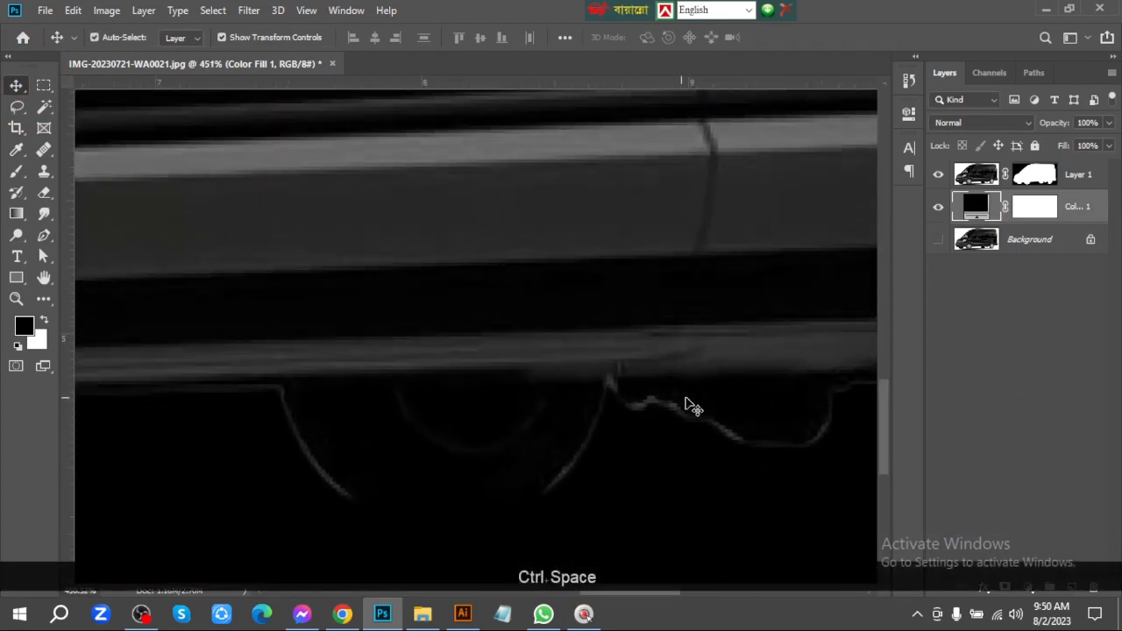
key("ctrl+space")
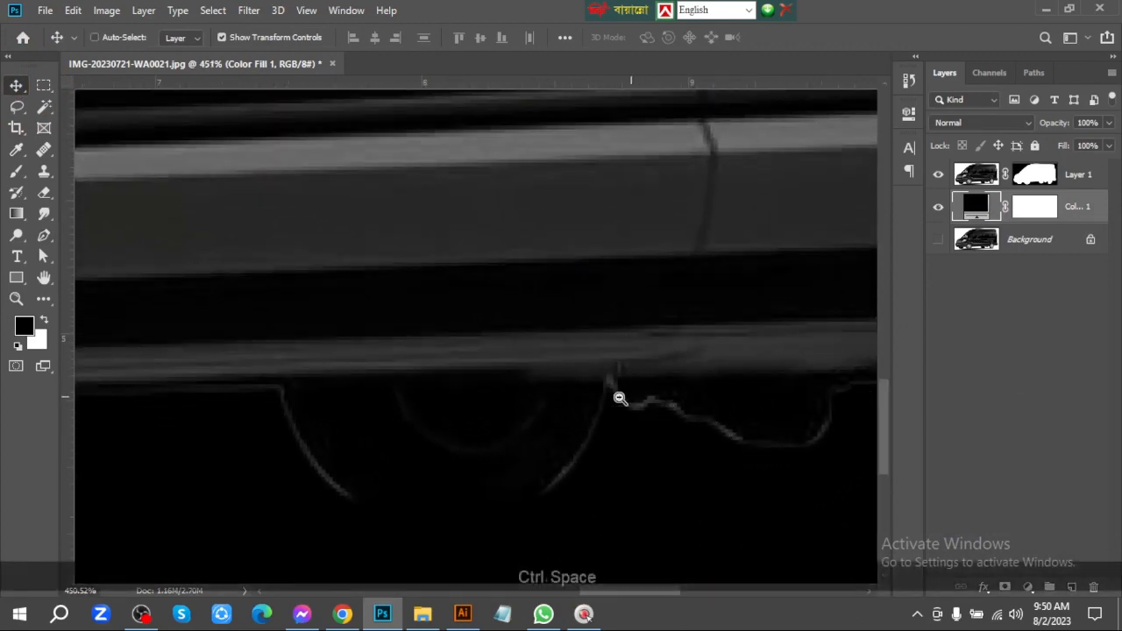
left_click_drag(619, 396, 526, 401)
key("ctrl+space")
left_click_drag(673, 255, 591, 293)
key("ctrl+space")
left_click_drag(543, 358, 657, 315)
key("ctrl")
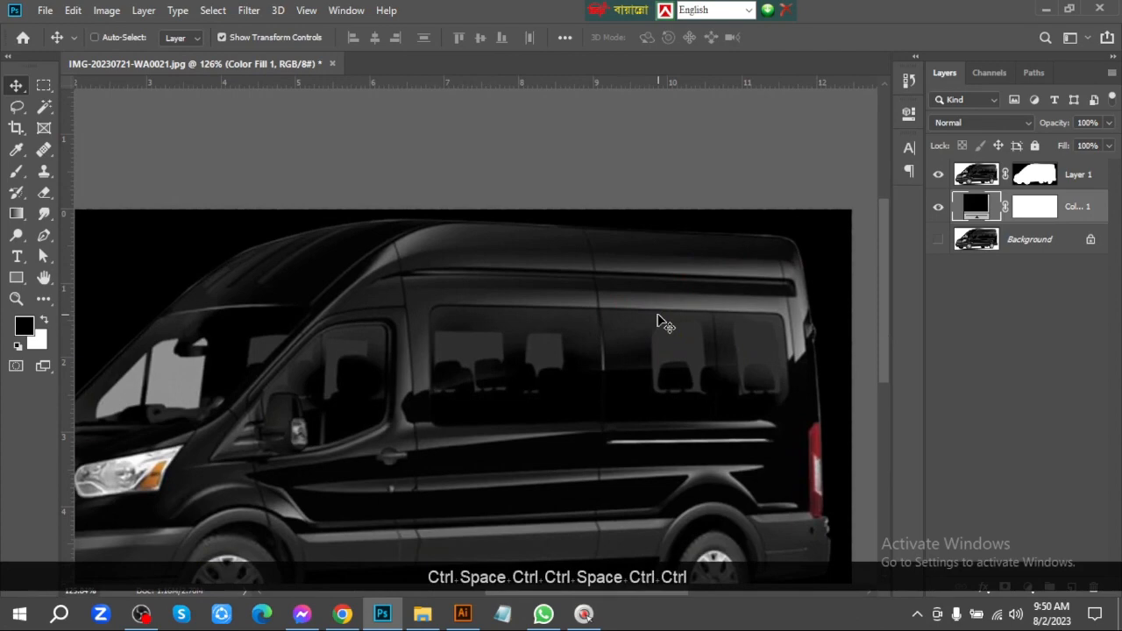
key("ctrl+0")
left_click(645, 312)
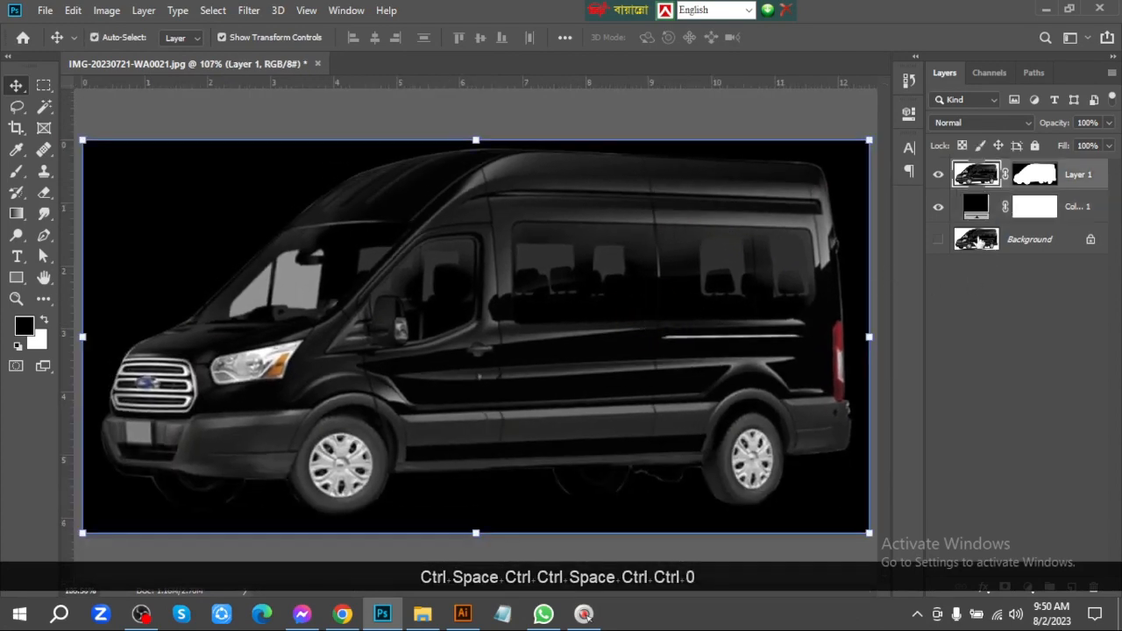
Add a new empty layer above the masked van layer
left_click(973, 215)
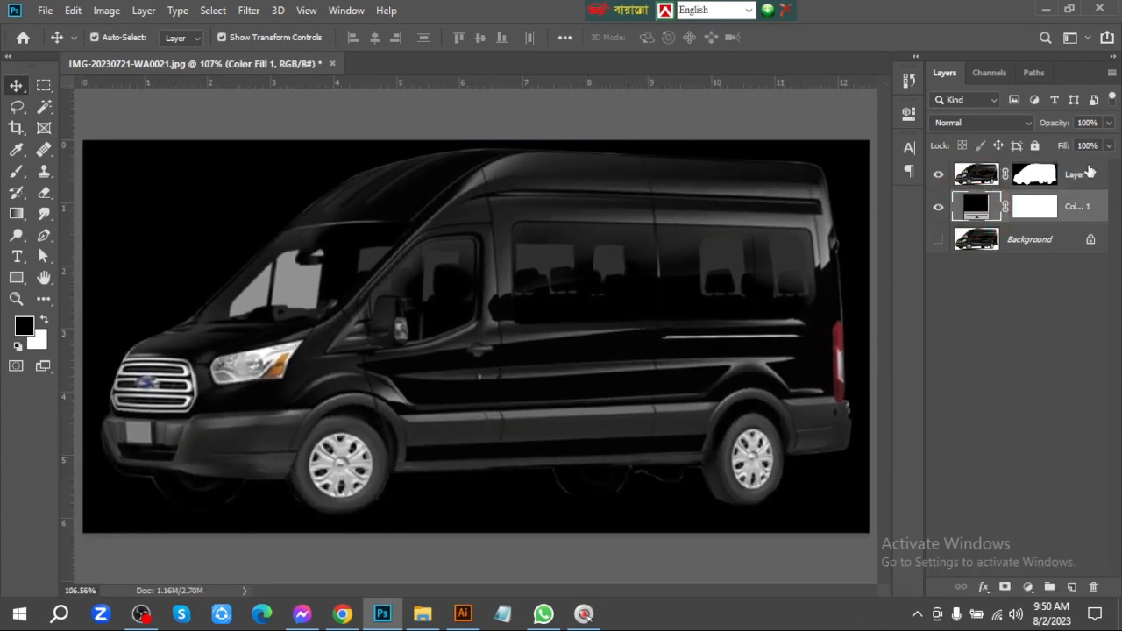
left_click(1085, 174)
left_click(1071, 586)
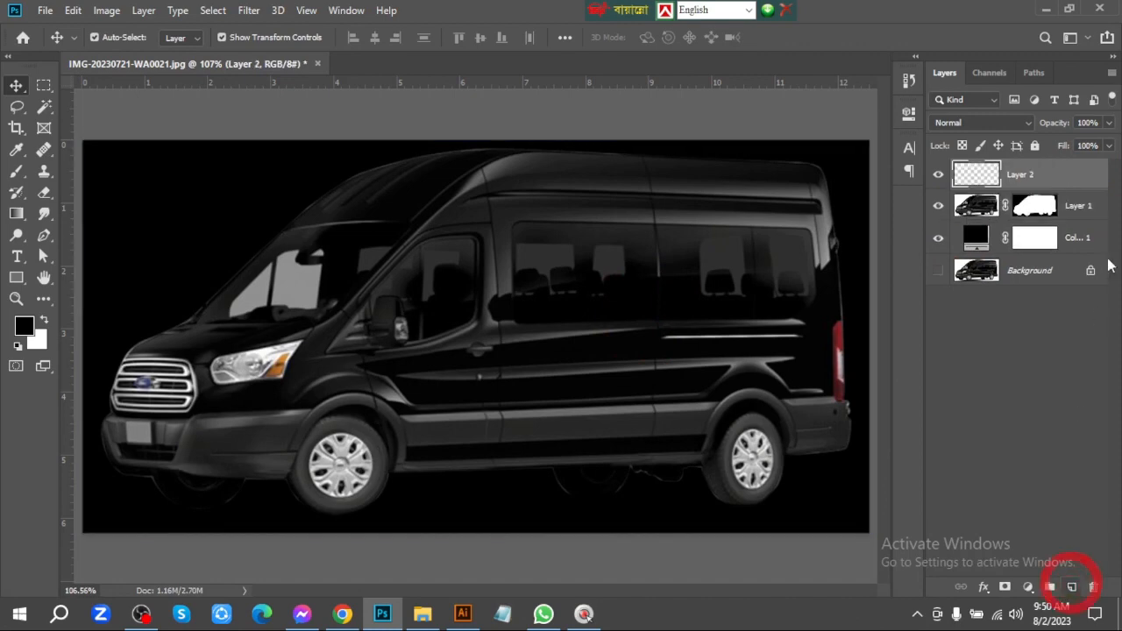
Clip Layer 2 to the masked van layer and paint over the rear roof corner's light fringe with a 29-pixel brush in a sampled dark tone
left_click(1076, 190, "alt")
left_click(814, 165, "ctrl")
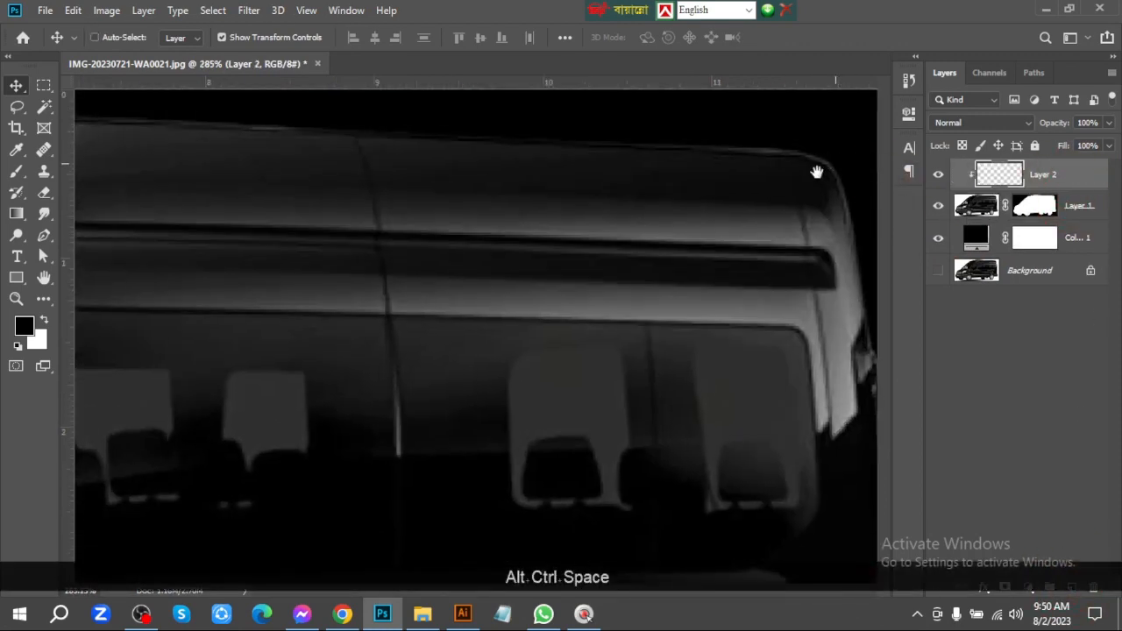
mouse_move(816, 172)
left_mouse_down()
mouse_move(713, 307)
mouse_move(438, 319)
left_mouse_up()
key("b")
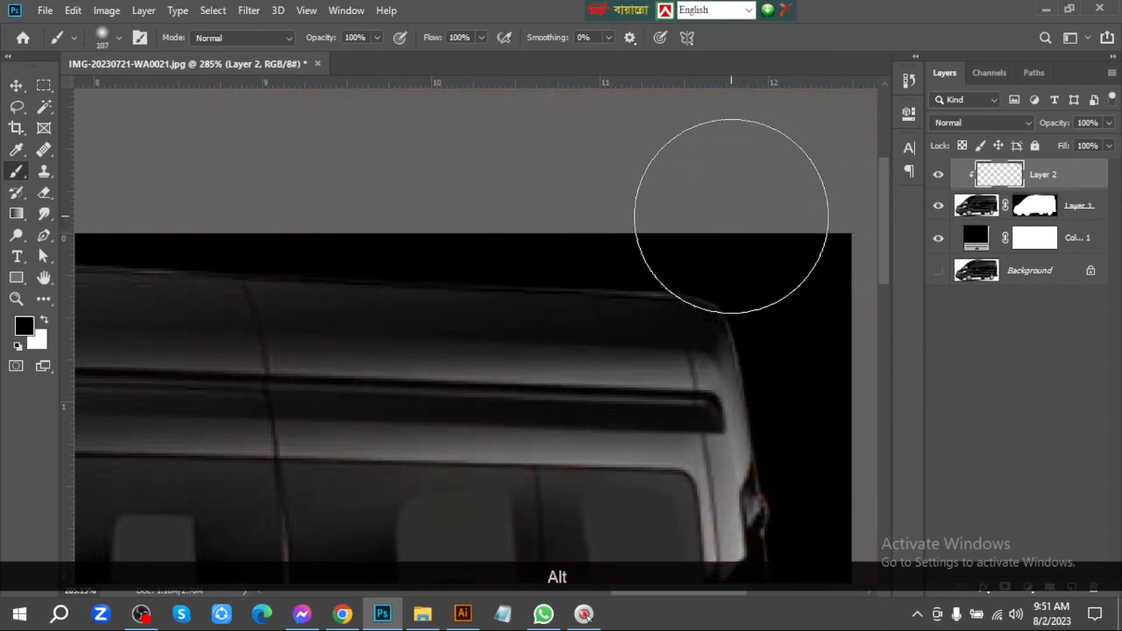
left_click_drag(717, 285, 623, 291)
left_click(657, 302, "alt")
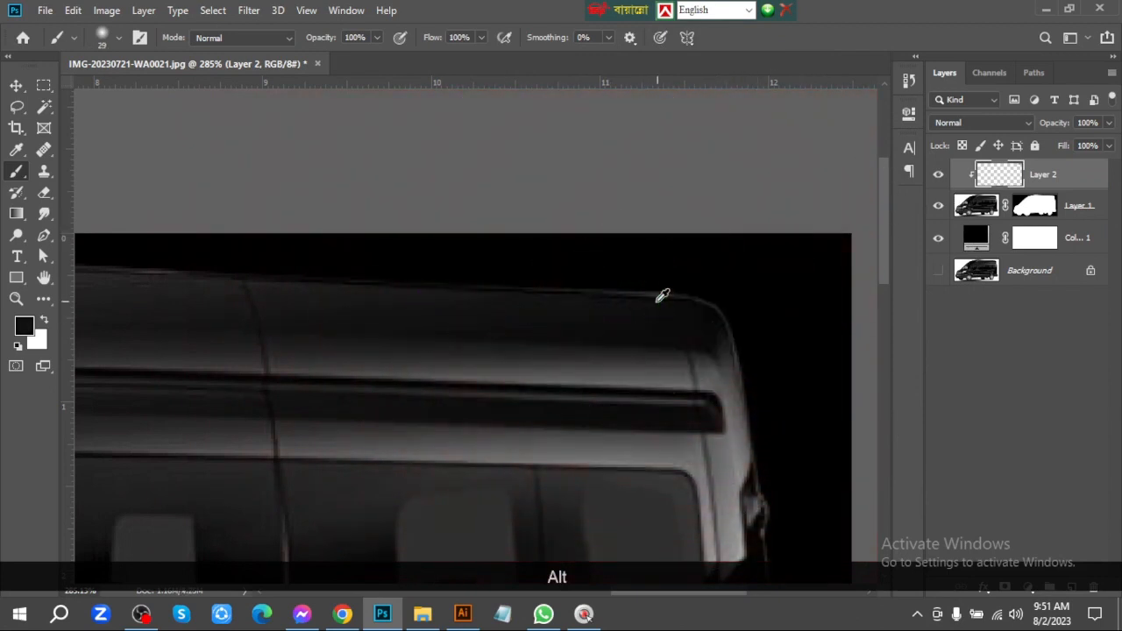
mouse_move(558, 269)
left_mouse_down()
mouse_move(768, 284)
mouse_move(712, 291)
left_mouse_up()
Paint over the light fringe along the middle of the roof edge with dark tones sampled from the roof
left_click_drag(526, 274, 759, 278)
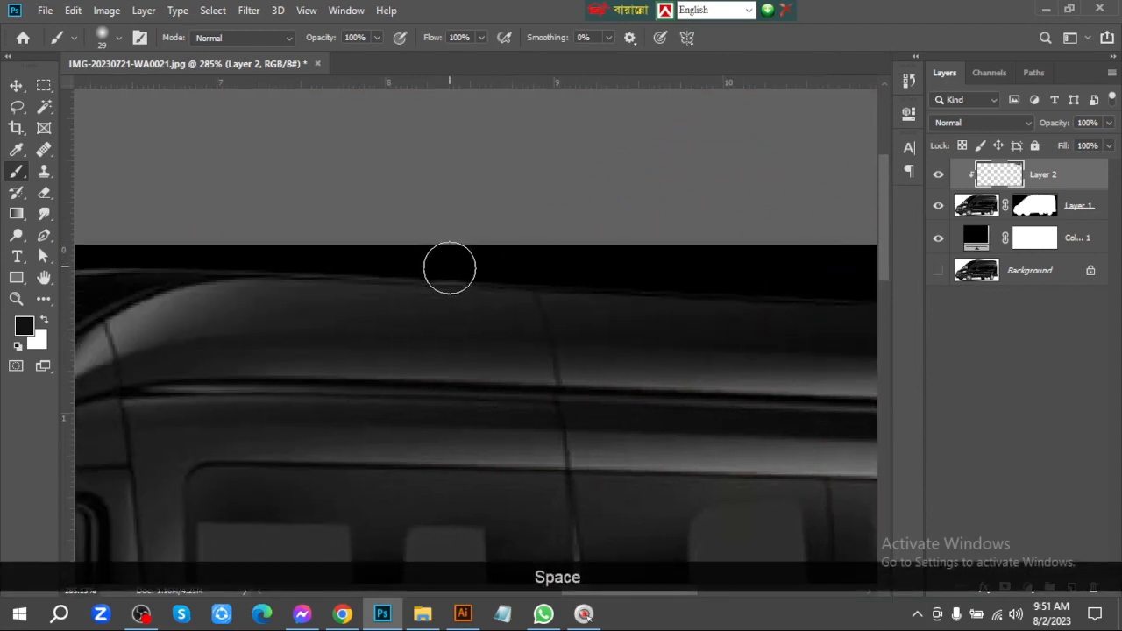
key("alt")
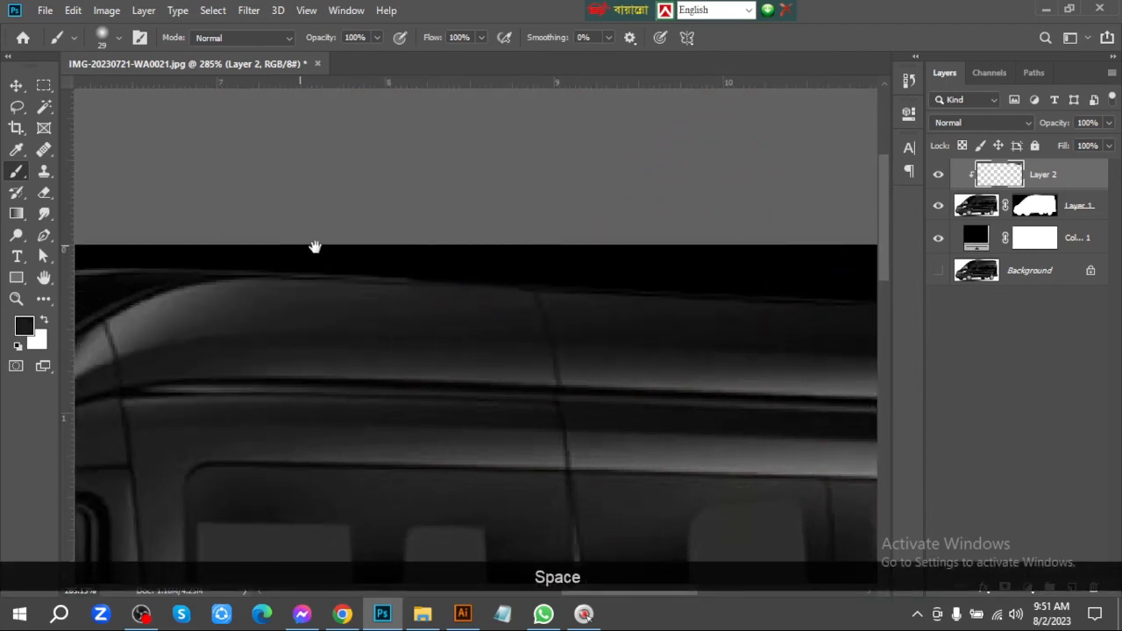
left_click_drag(315, 245, 752, 256)
key("alt")
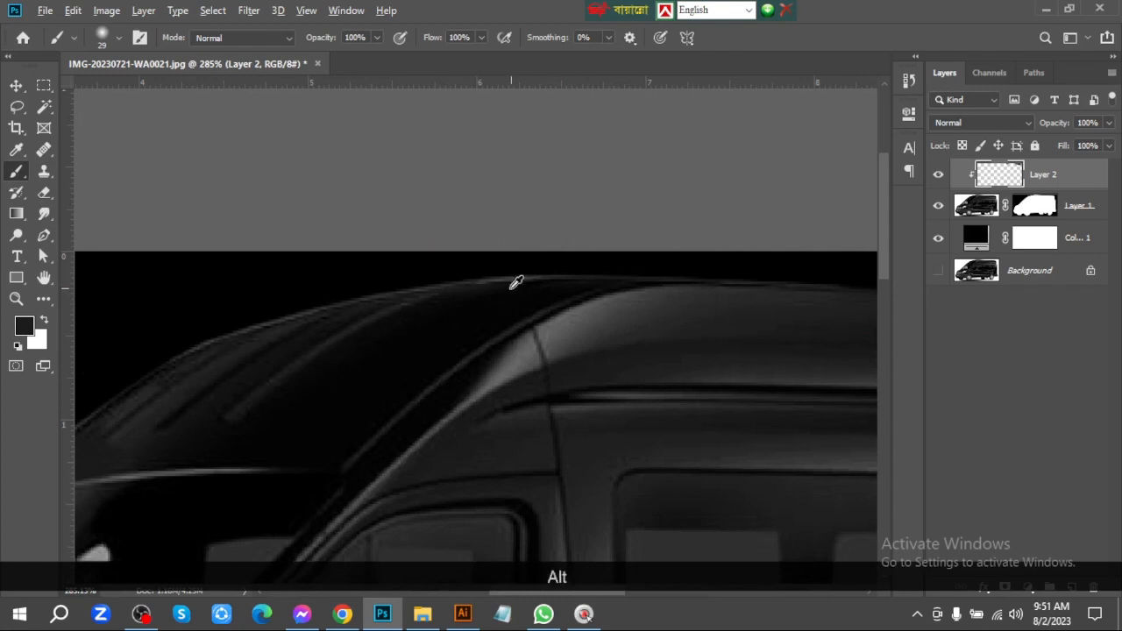
left_click(775, 251, "alt")
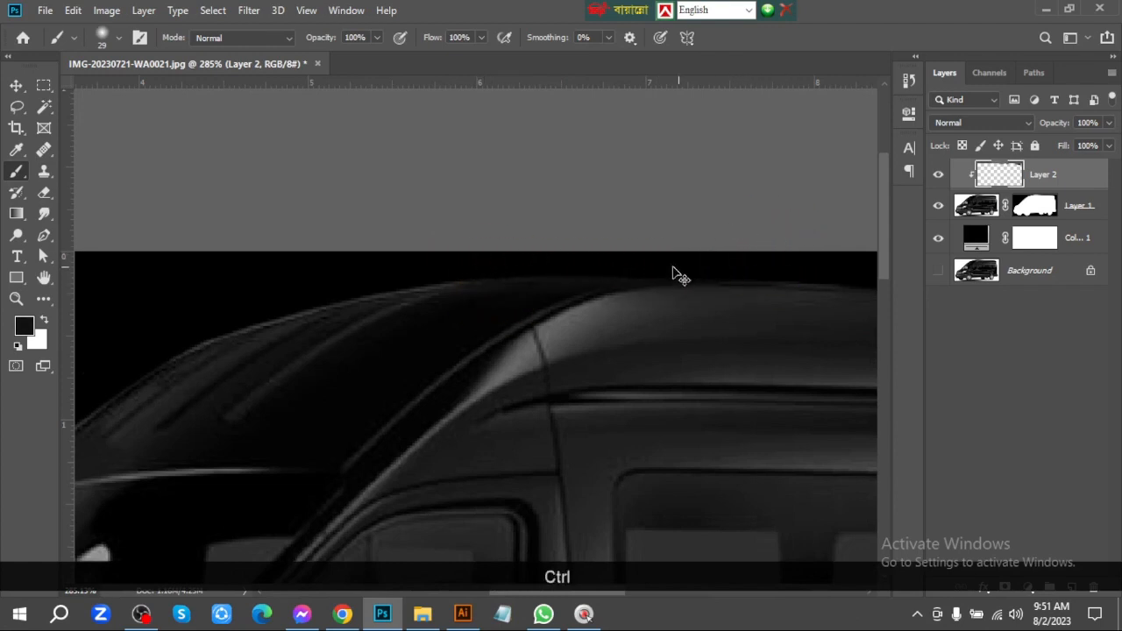
key("ctrl+z")
Cover the light fringe along the front roof curve down toward the windshield with near-black tones sampled from the roof
key("alt")
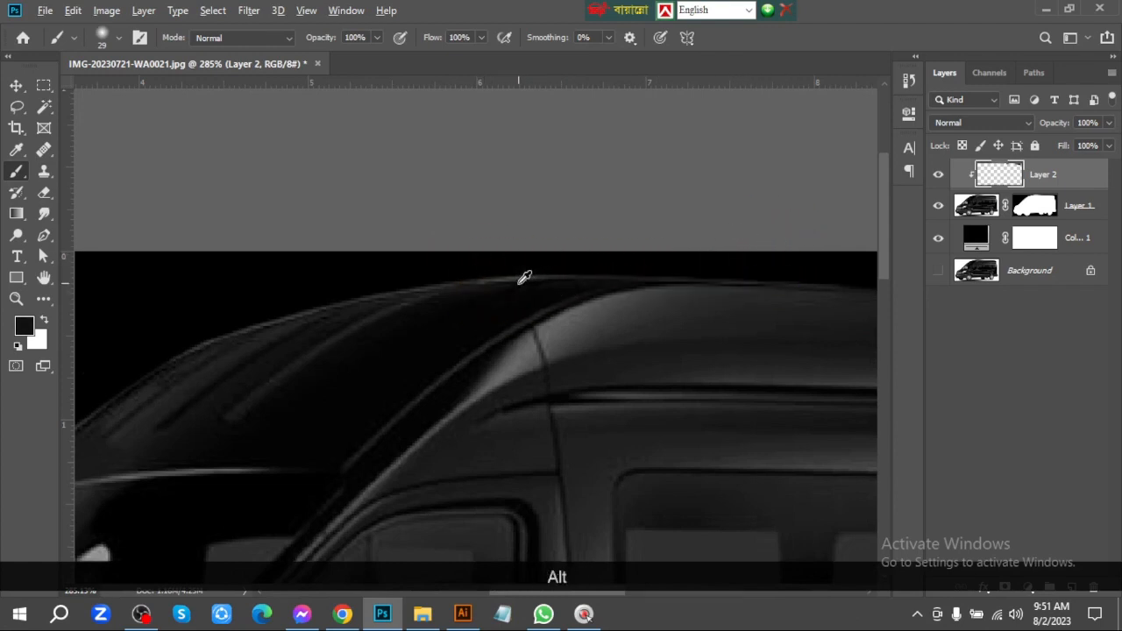
left_click(518, 283, "alt")
left_click_drag(488, 267, 525, 260)
left_click(733, 243, "alt")
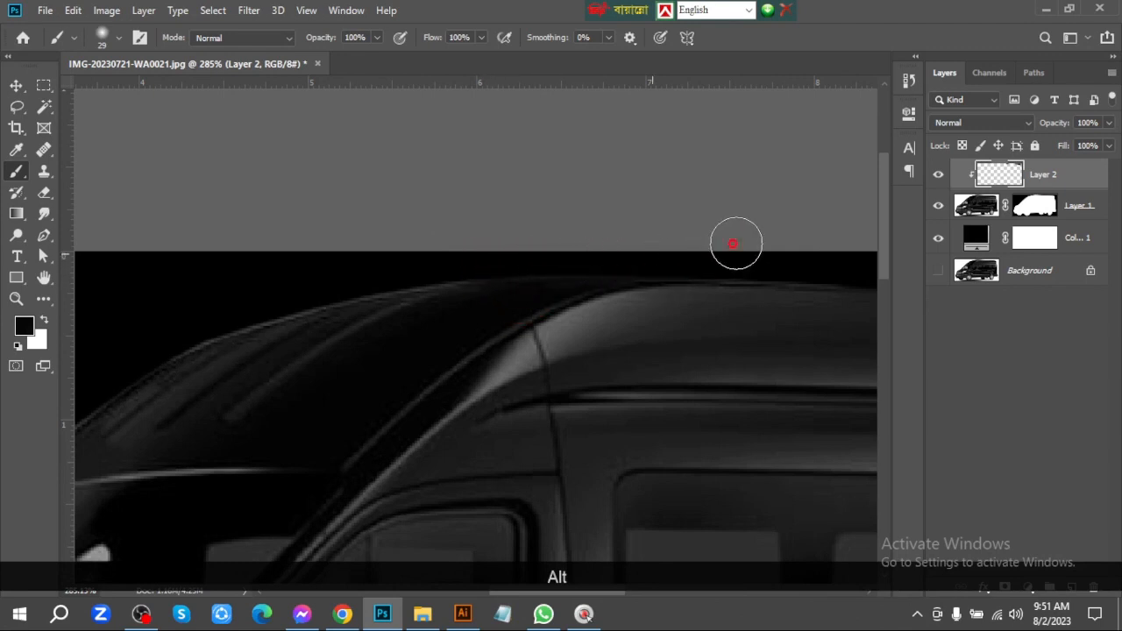
left_click_drag(363, 325, 746, 279)
key("alt")
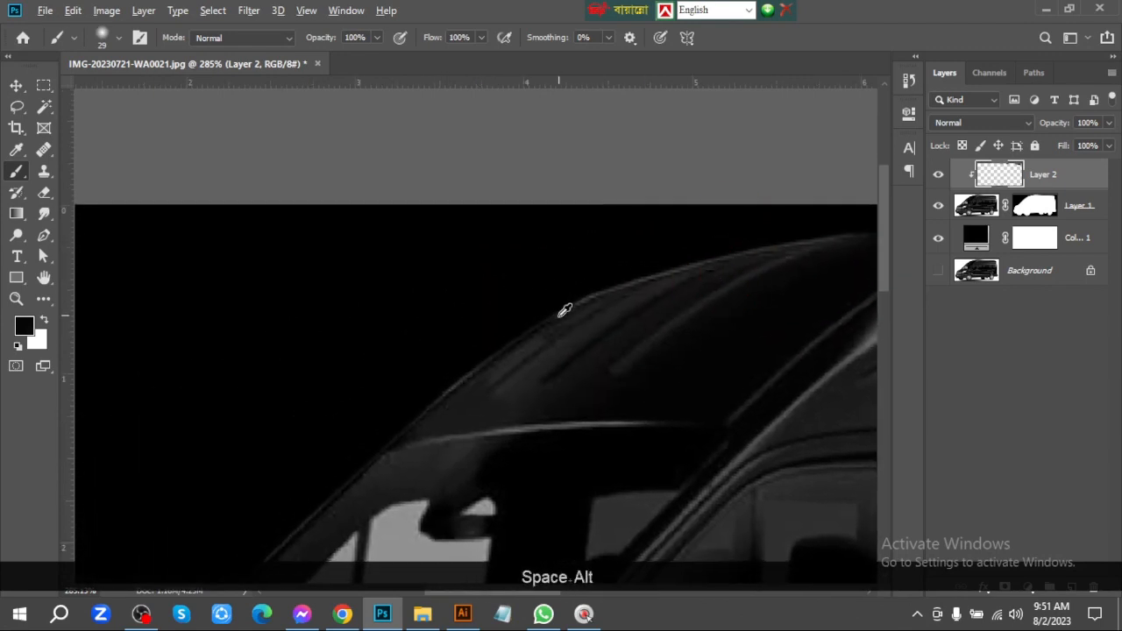
left_click(563, 314, "alt")
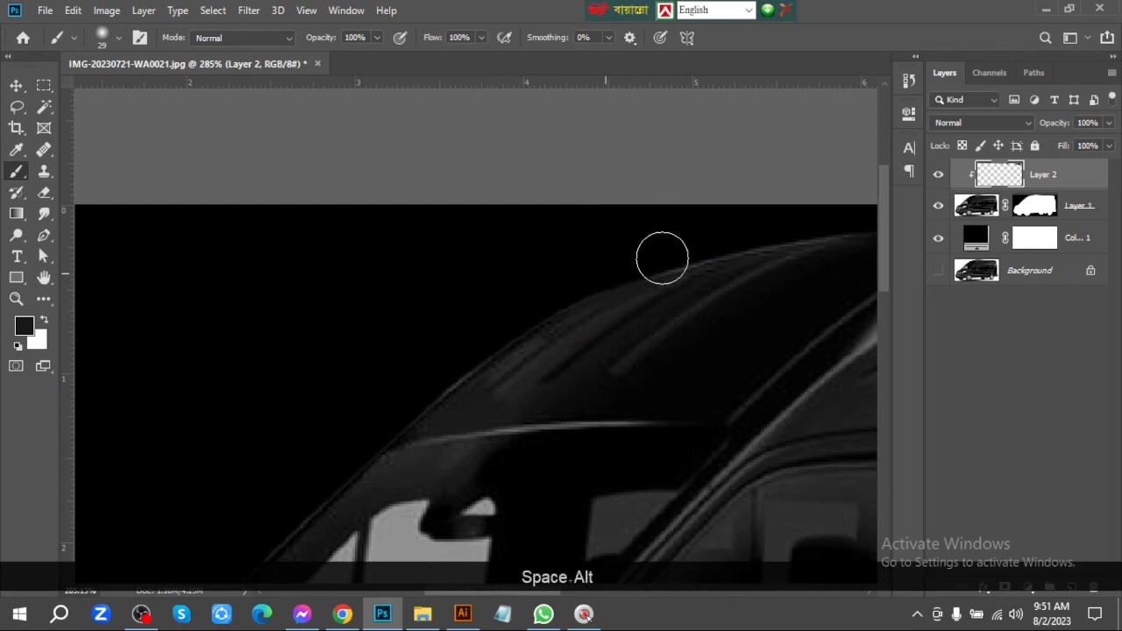
left_click_drag(789, 222, 866, 206)
Change the Solid Color fill to white and check the van's edges against it at full view
left_click_drag(437, 303, 570, 219)
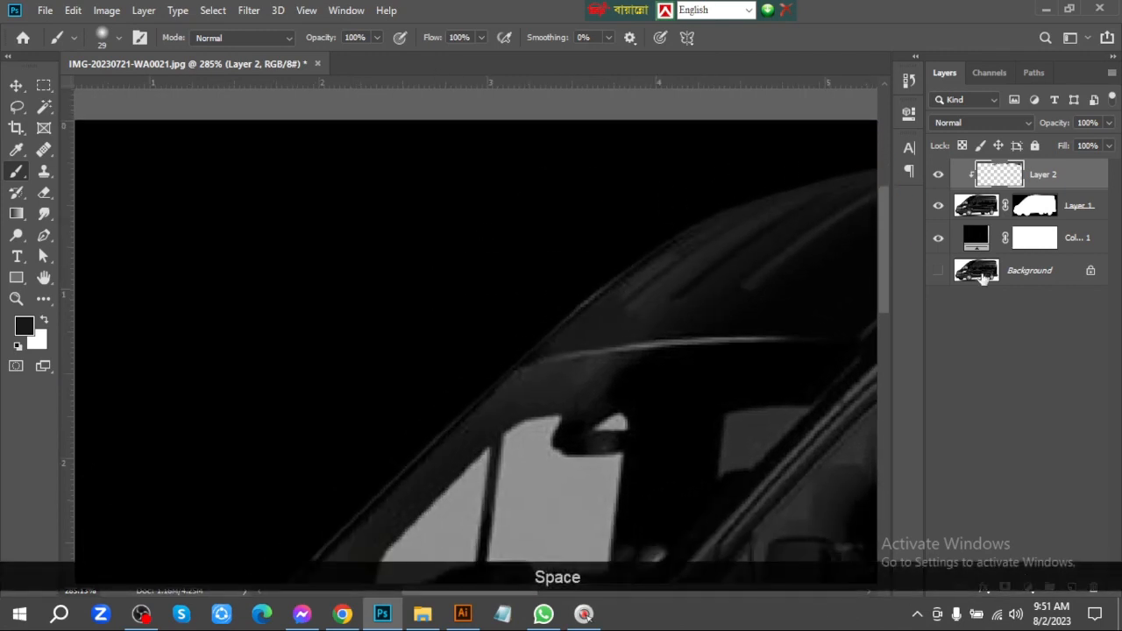
left_click(975, 243)
left_click_drag(780, 326, 634, 230)
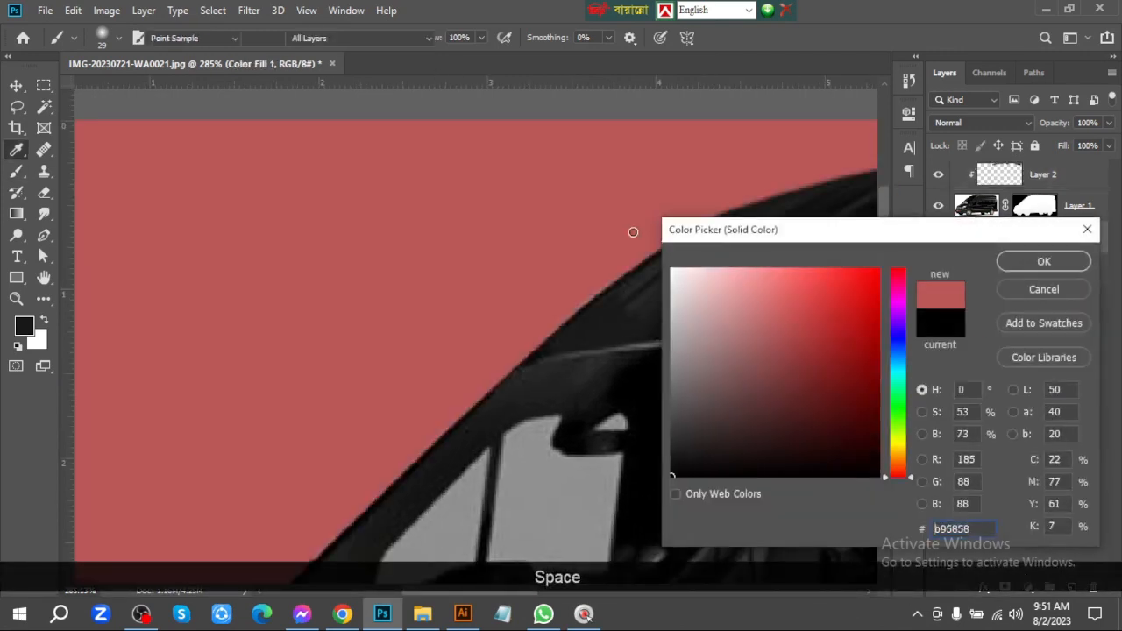
left_click(1068, 265)
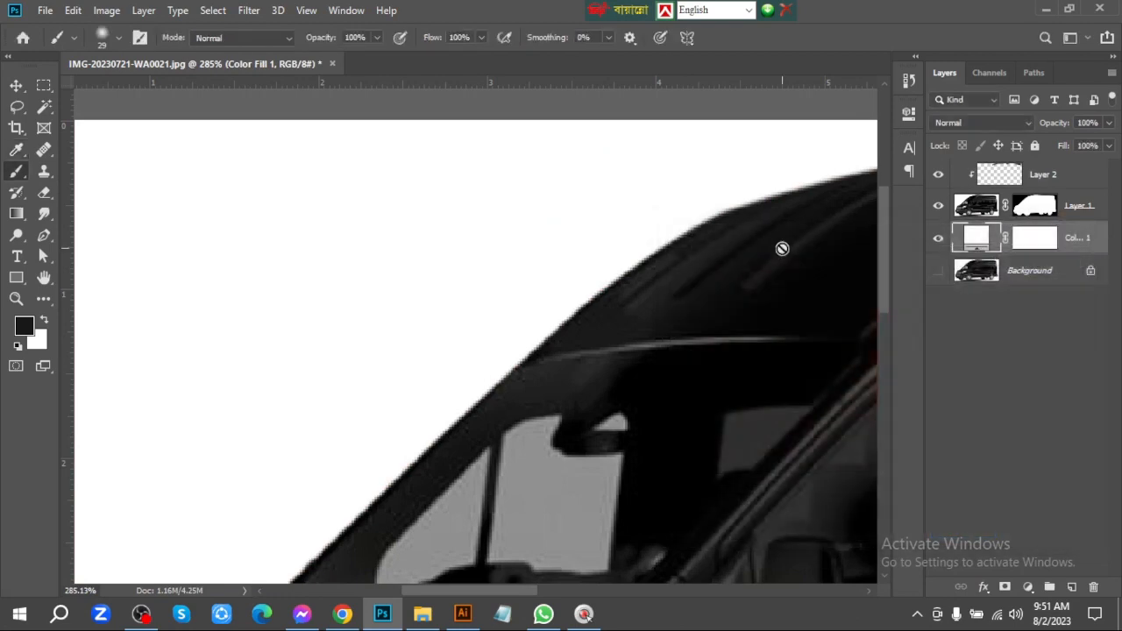
key("ctrl+0")
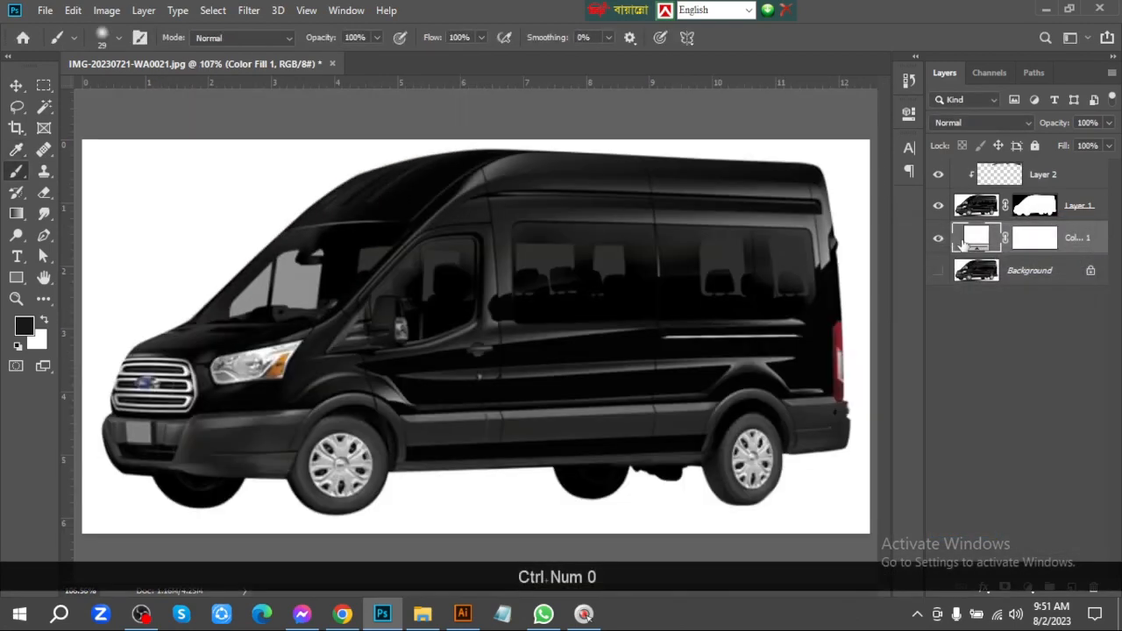
Set the Solid Color fill back to black (000000)
double_click(963, 238)
left_click_drag(808, 300, 556, 551)
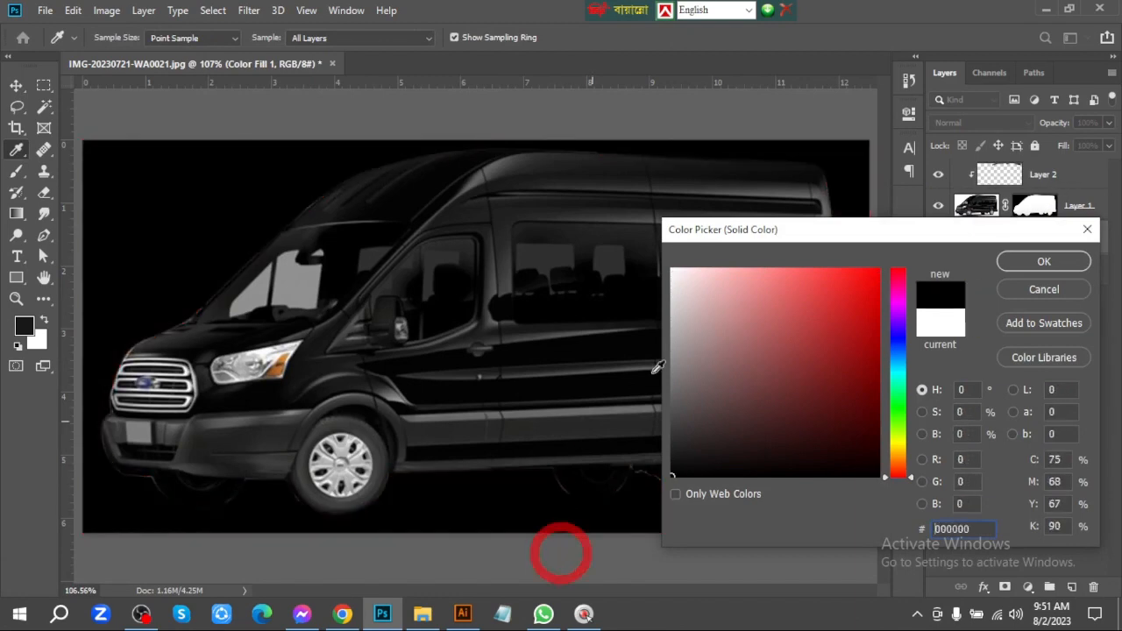
left_click(1050, 261)
On Layer 2, paint over the light fringe along the windshield base and upper hood edge
key("ctrl+space")
left_click_drag(124, 334, 210, 361)
left_click_drag(266, 391, 439, 390)
left_click_drag(557, 223, 615, 237)
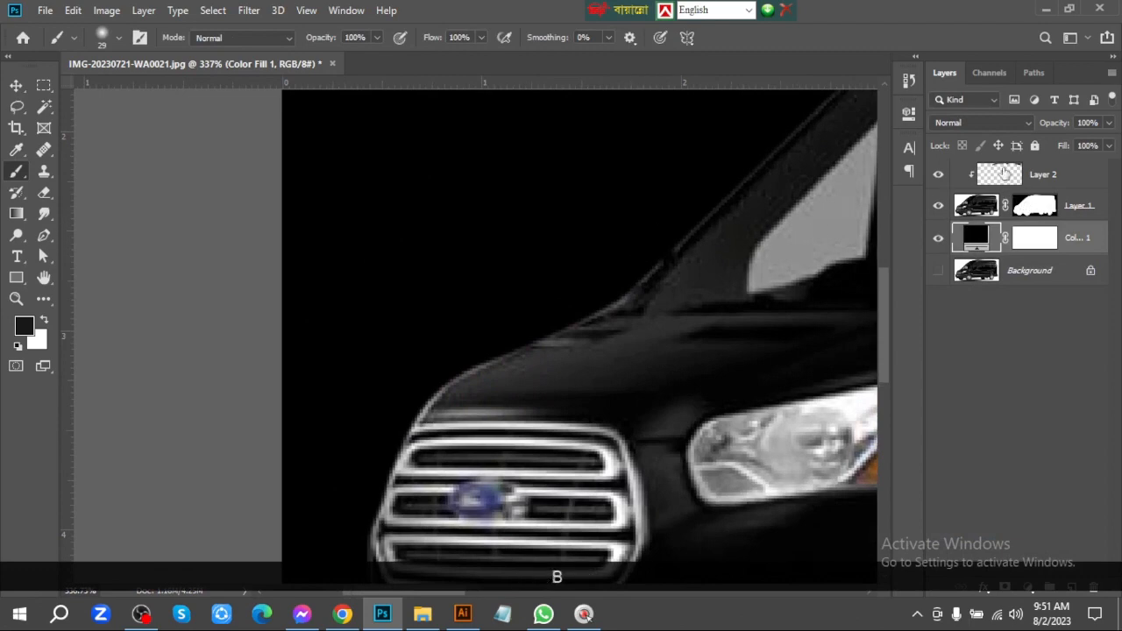
left_click(1004, 173)
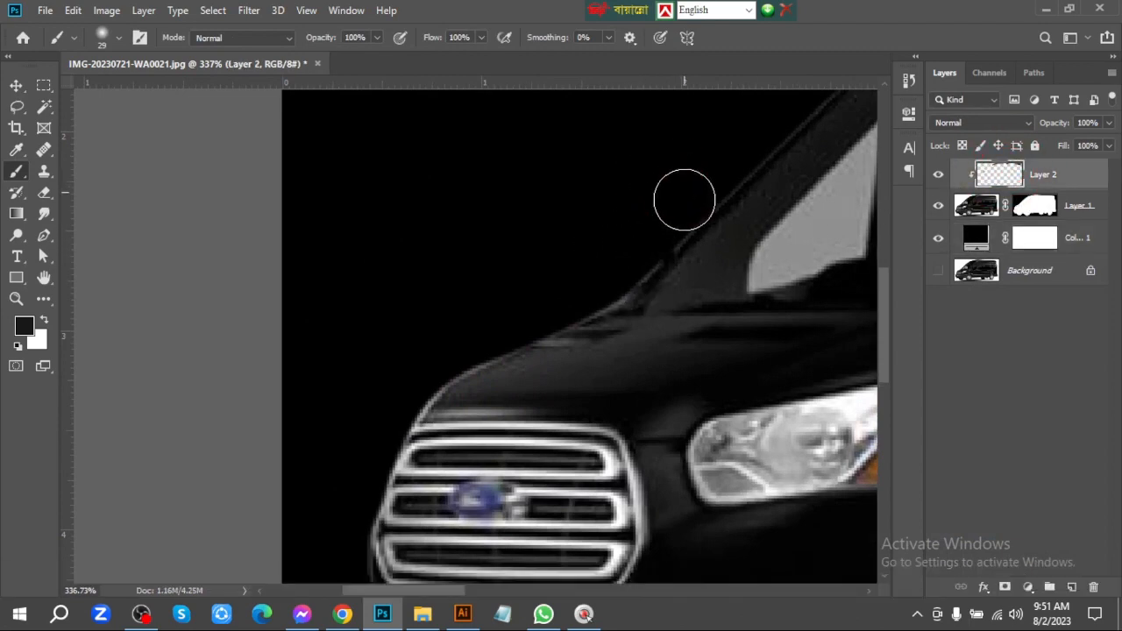
left_click_drag(624, 264, 521, 316)
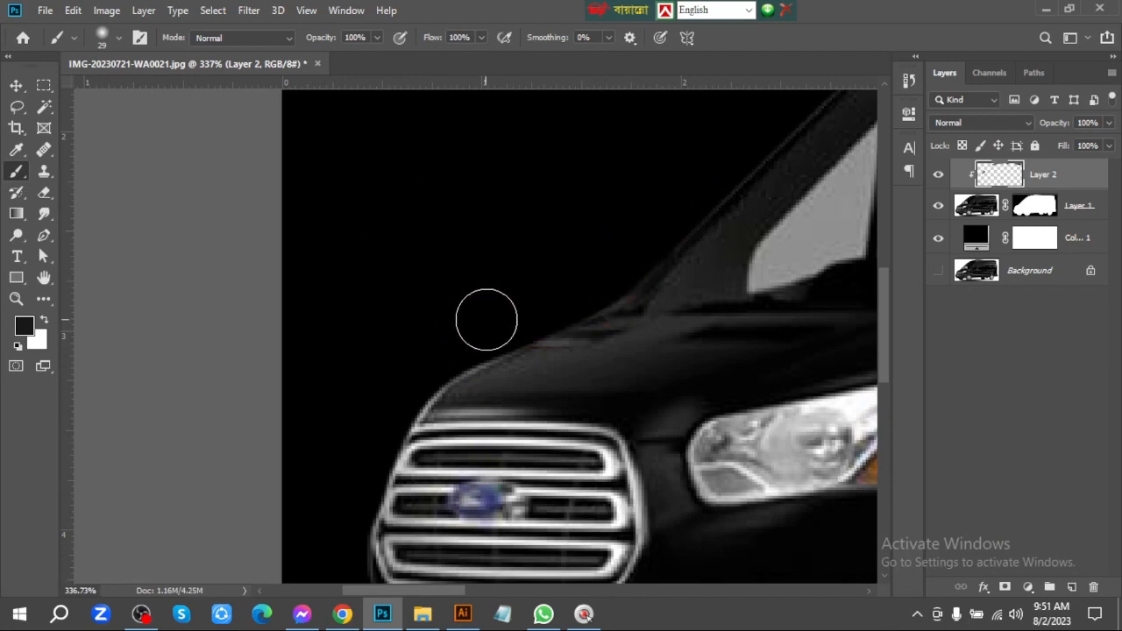
Reduce the brush to 21 pixels and cover the fringe along the hood's front edge and the outer bumper edge with sampled dark tones
right_click(486, 319, "alt")
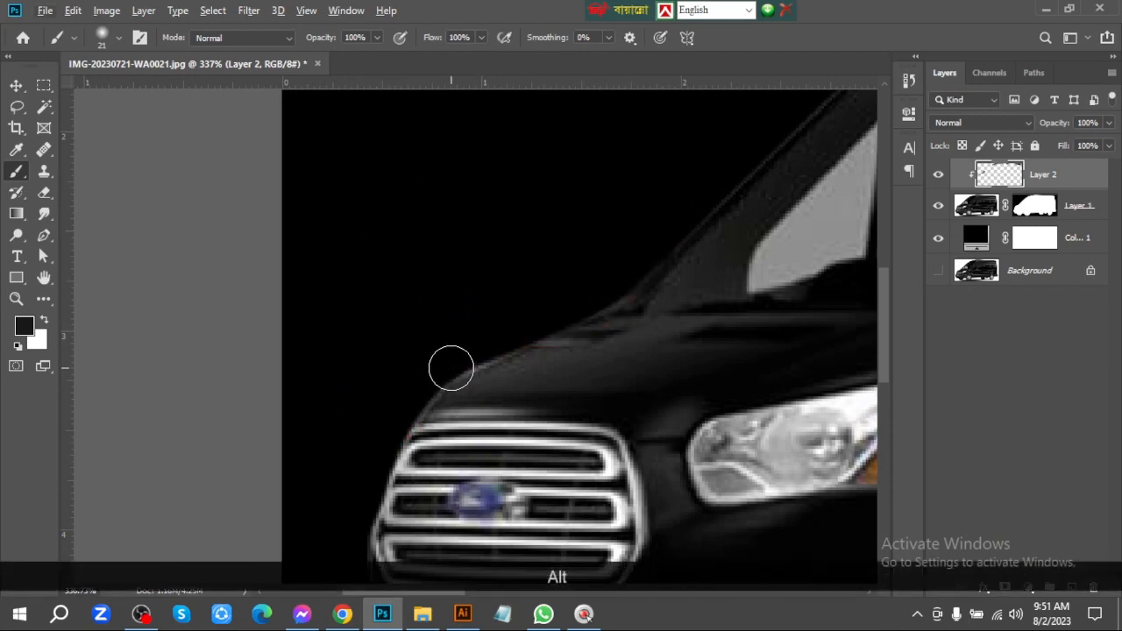
mouse_move(439, 434)
left_mouse_down()
mouse_move(483, 356)
mouse_move(526, 207)
left_mouse_up()
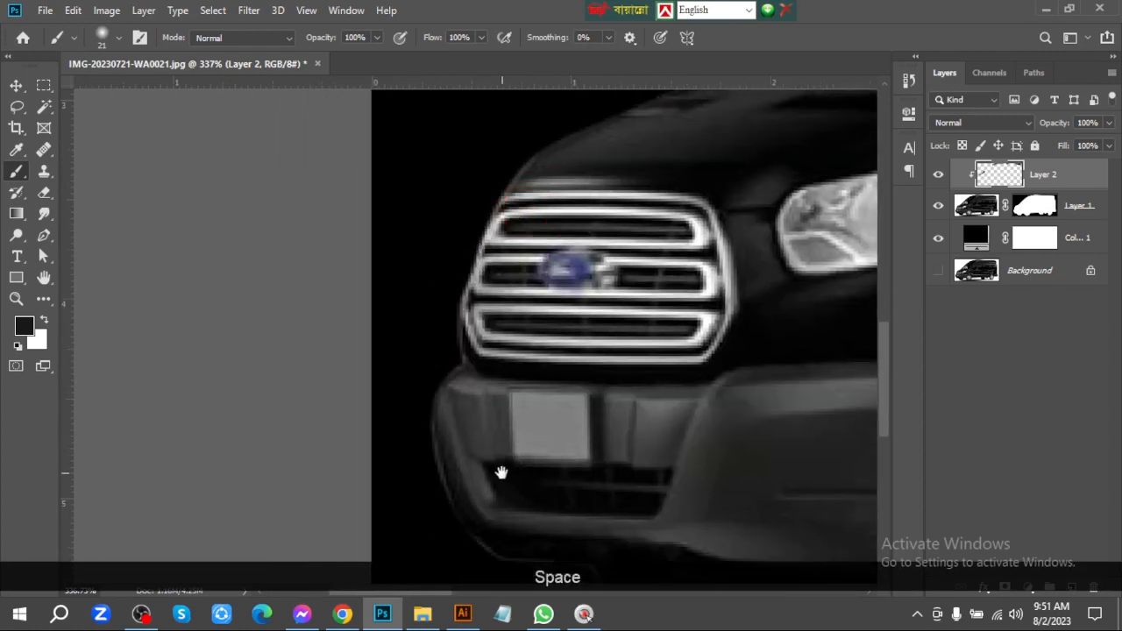
left_click_drag(502, 473, 441, 290)
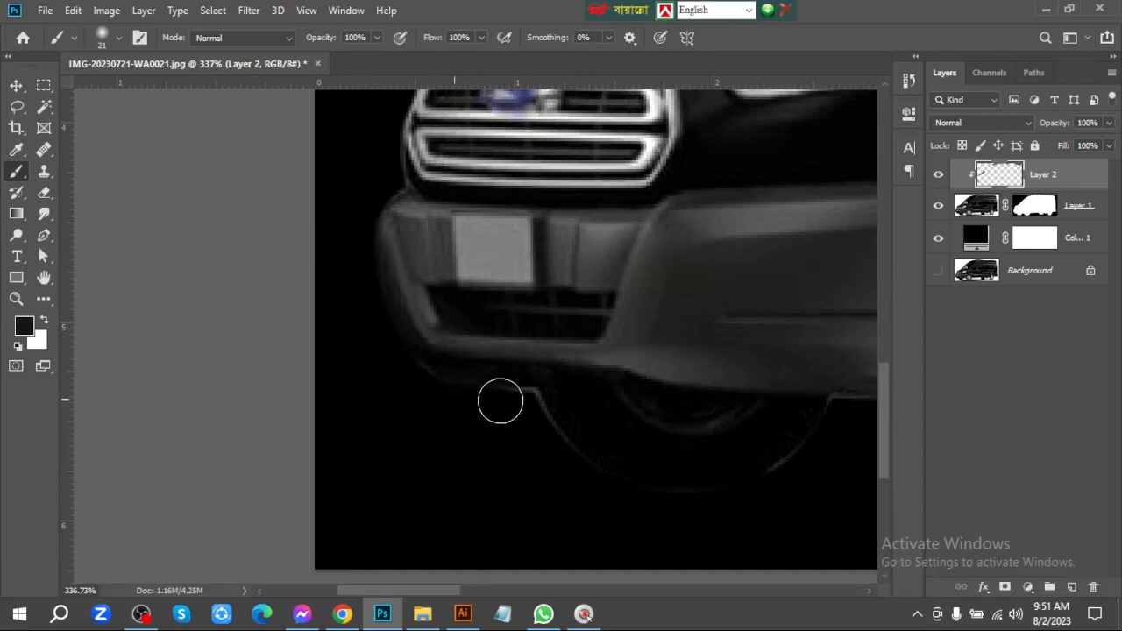
Paint over the light outline of the far front tire and the bumper's underside with sampled near-black
left_click_drag(612, 480, 453, 292)
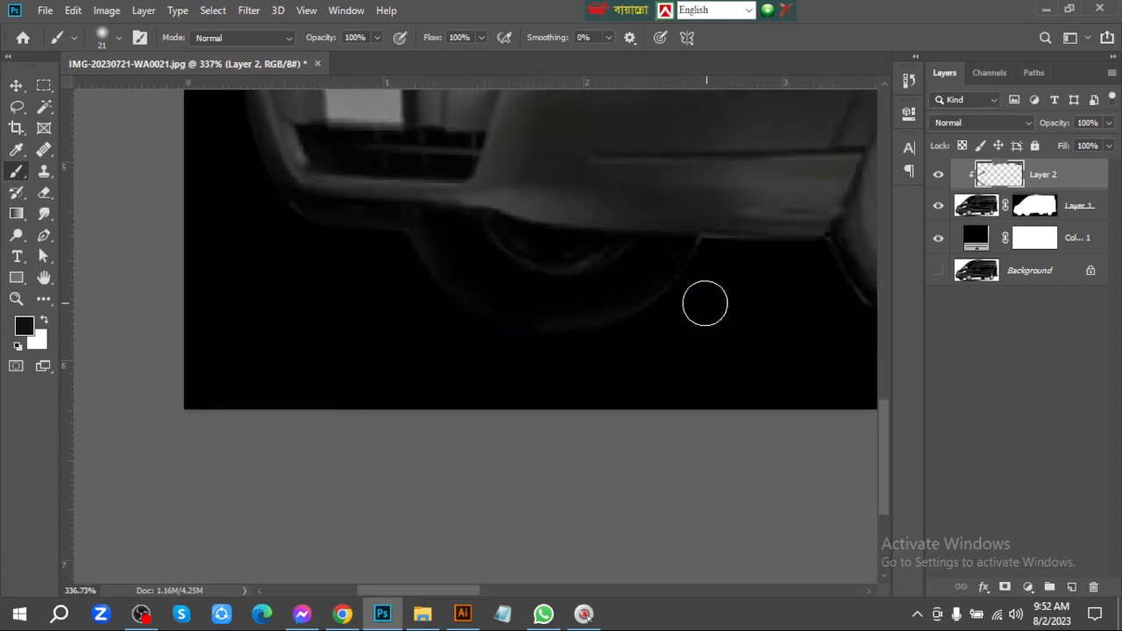
left_click(652, 294, "alt")
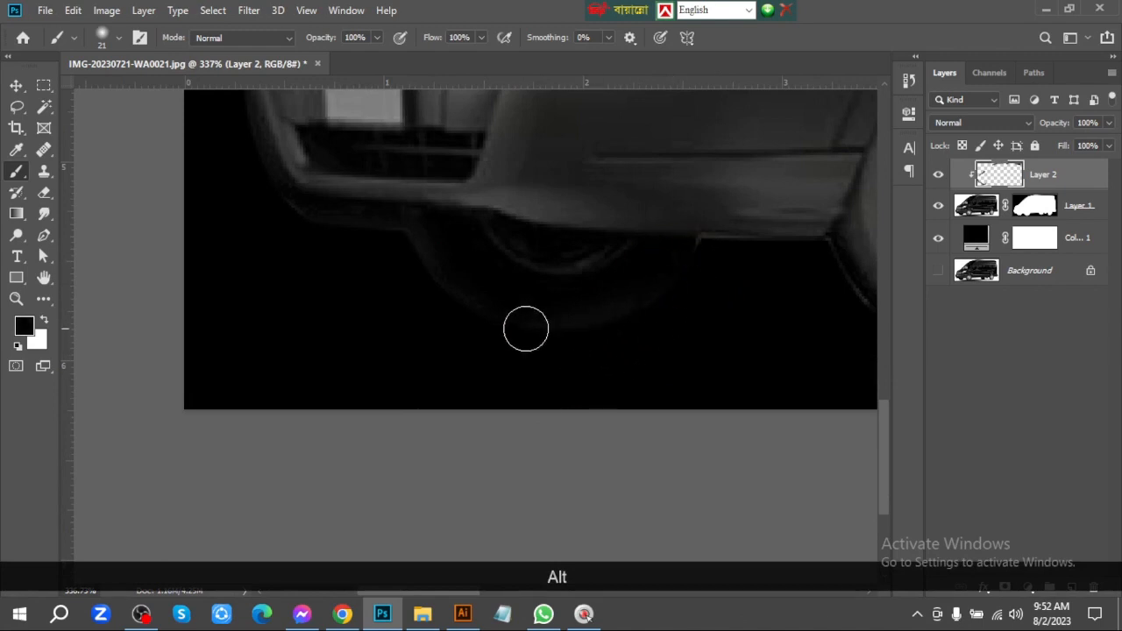
left_click_drag(475, 263, 555, 308)
left_click(551, 300, "alt")
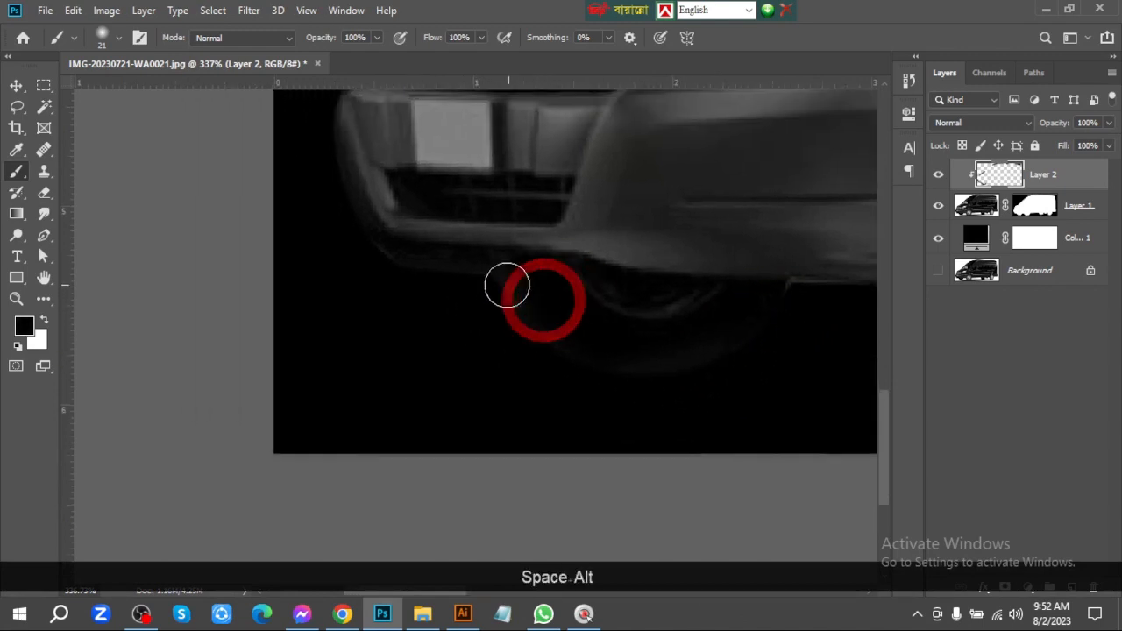
left_click_drag(587, 314, 538, 310)
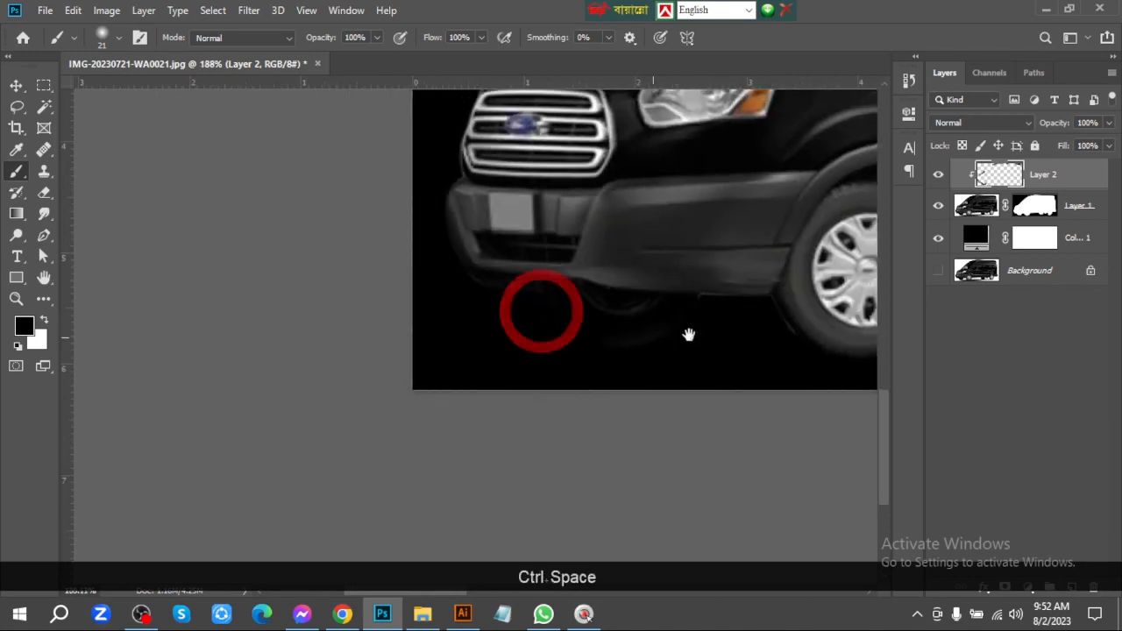
Cover the fringe on both sides of the near front tire and along the underbody edge ahead of it with sampled dark tones
left_click_drag(721, 323, 557, 333)
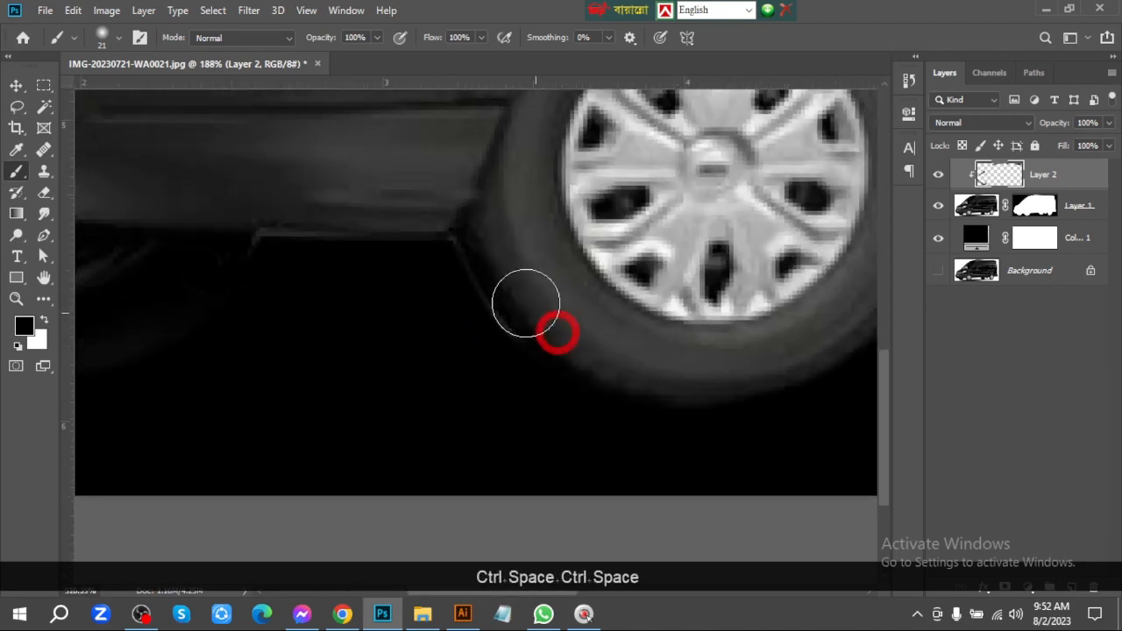
left_click(482, 274, "alt")
left_click_drag(438, 261, 533, 394)
left_click_drag(376, 262, 218, 270)
left_click_drag(540, 281, 616, 270)
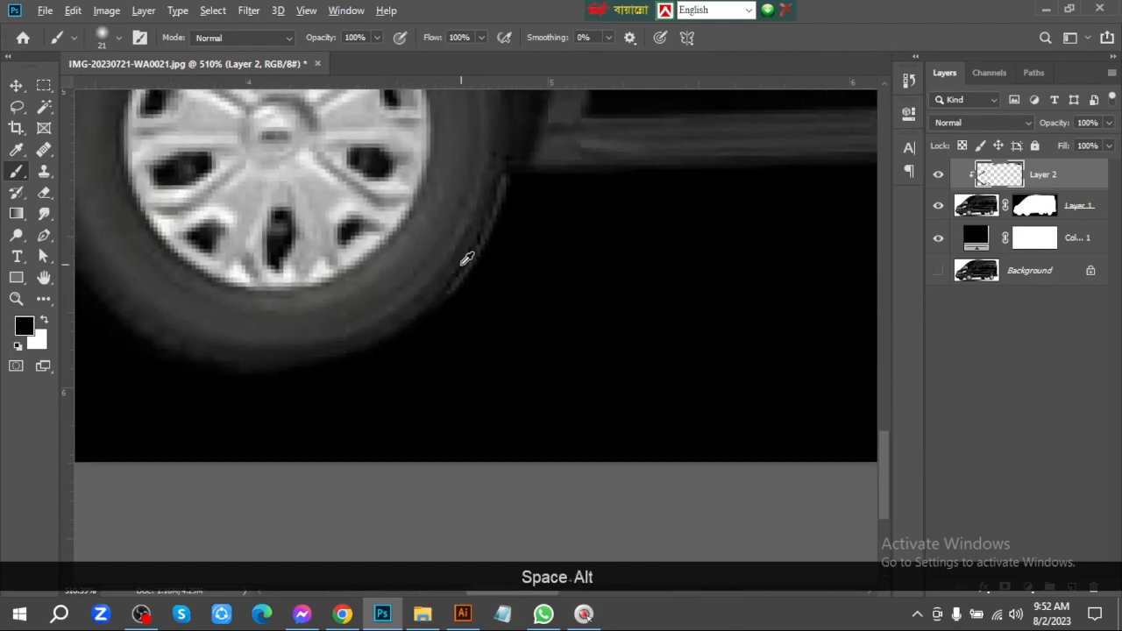
mouse_move(522, 191)
left_mouse_down()
mouse_move(533, 233)
mouse_move(509, 256)
left_mouse_up()
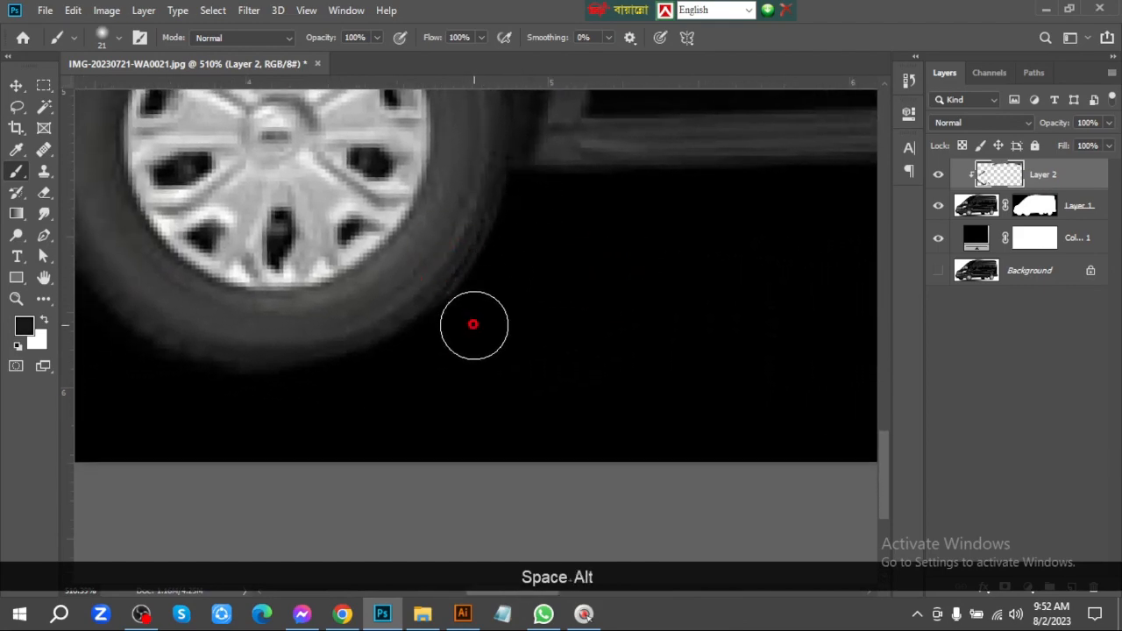
left_click_drag(557, 318, 450, 321)
Paint over the light outlines of the far rear tire, the underbody parts and the near rear tire's front edge with dark tones
left_click_drag(613, 302, 331, 304)
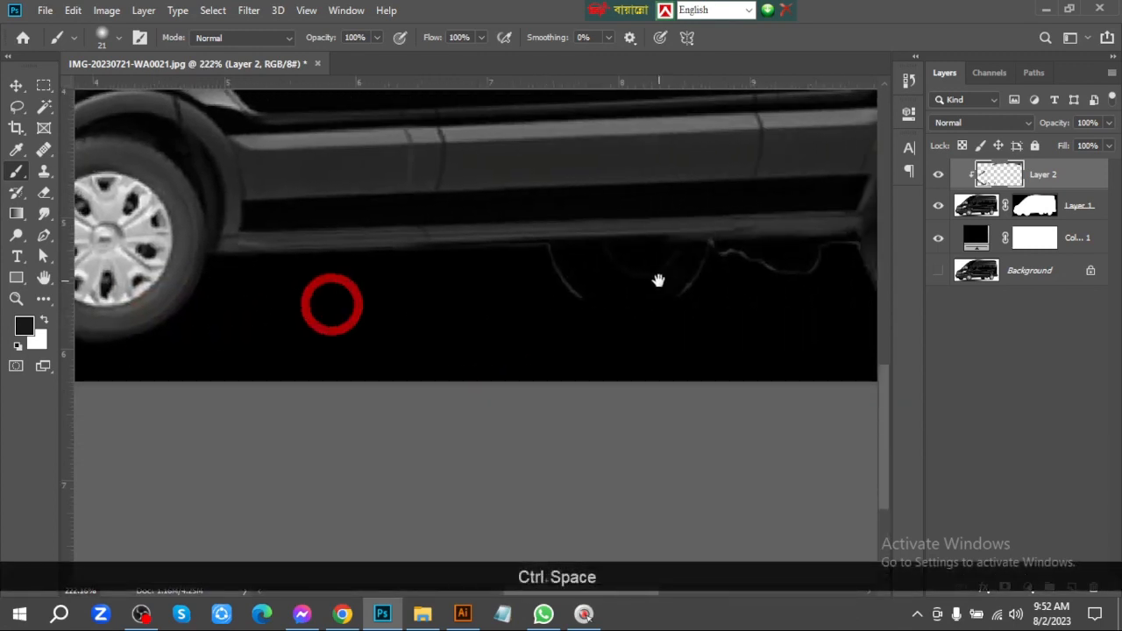
mouse_move(658, 281)
left_mouse_down()
mouse_move(478, 279)
mouse_move(505, 298)
left_mouse_up()
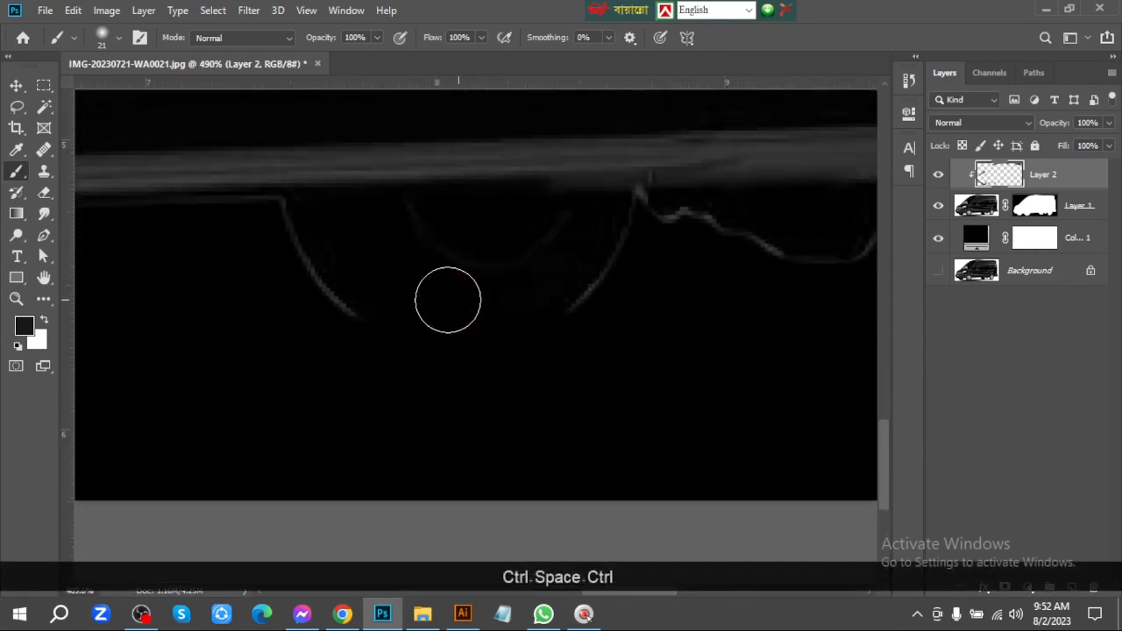
mouse_move(261, 220)
left_mouse_down()
mouse_move(251, 280)
mouse_move(303, 253)
mouse_move(298, 296)
mouse_move(315, 325)
mouse_move(358, 328)
left_mouse_up()
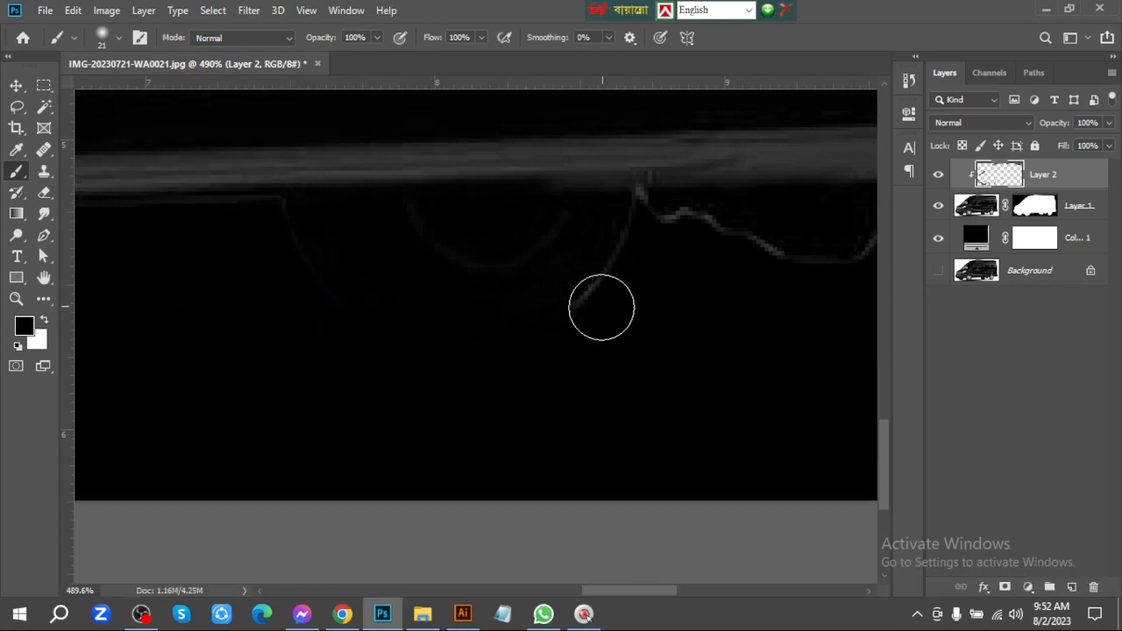
mouse_move(611, 328)
left_mouse_down()
mouse_move(619, 294)
mouse_move(652, 299)
mouse_move(654, 255)
mouse_move(611, 308)
mouse_move(644, 225)
mouse_move(813, 286)
mouse_move(491, 276)
left_mouse_up()
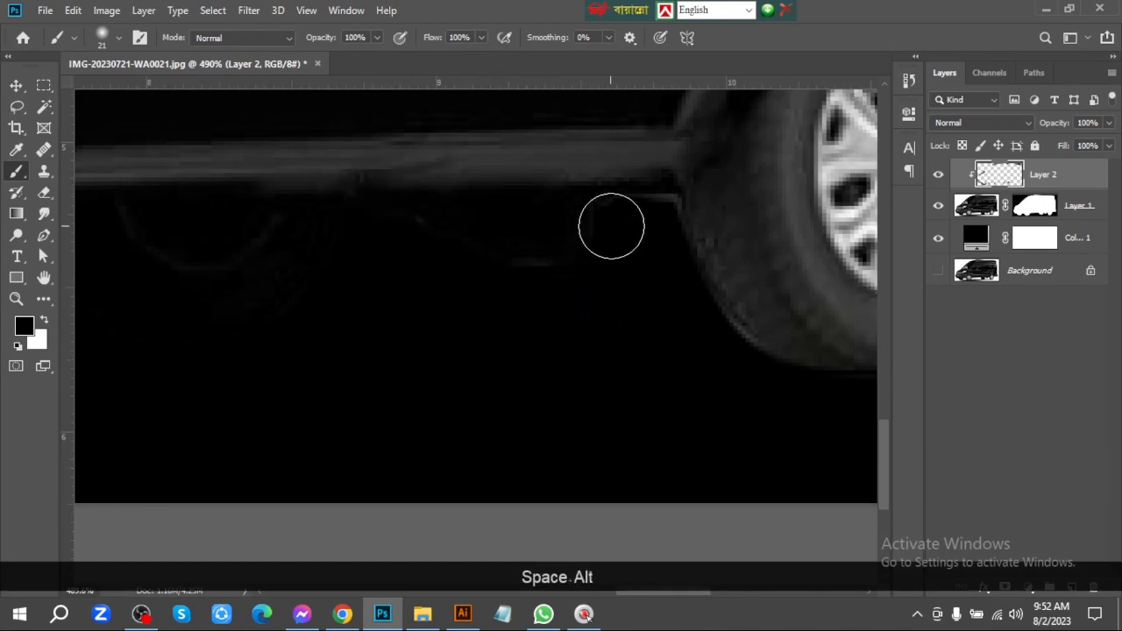
left_click_drag(655, 231, 541, 292)
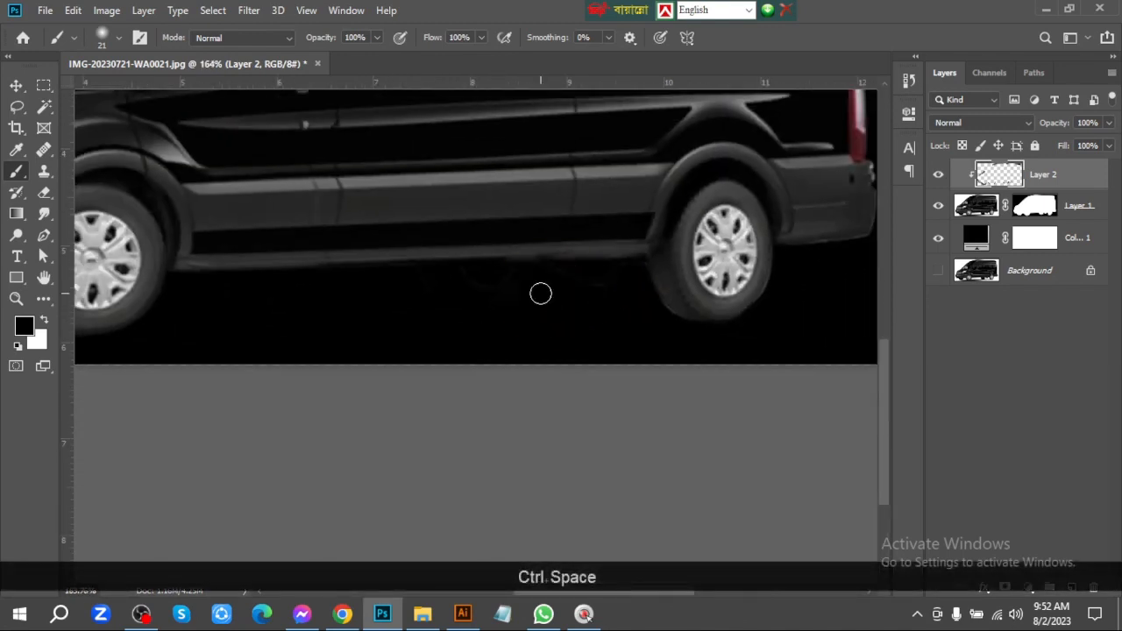
key("ctrl+0")
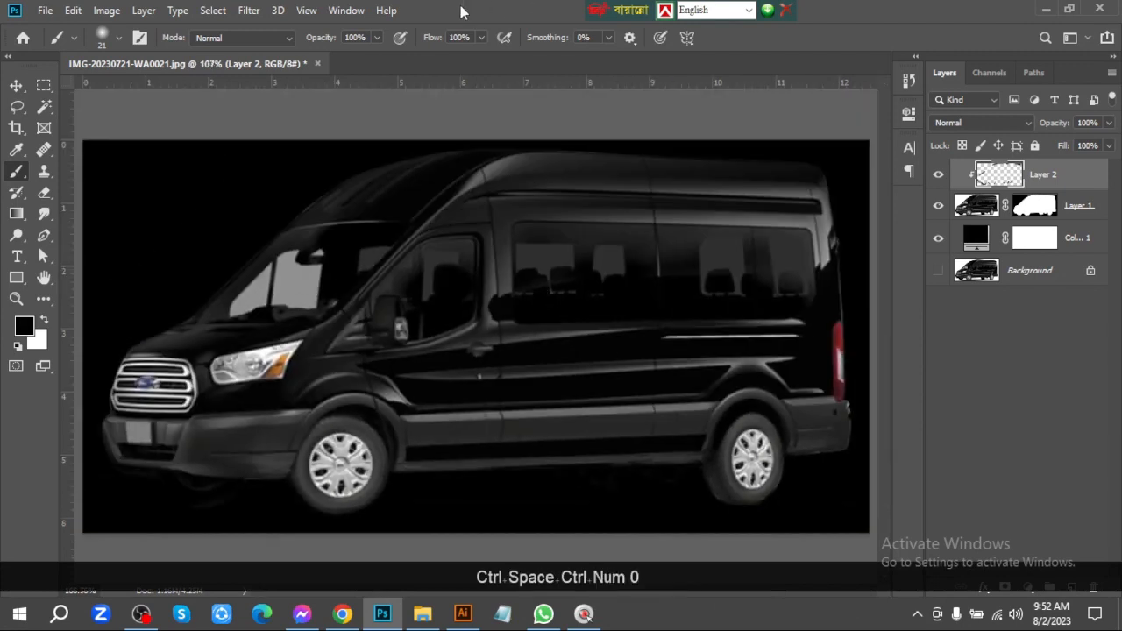
Change the solid colour fill behind the van to white (ffffff)
left_click(17, 85)
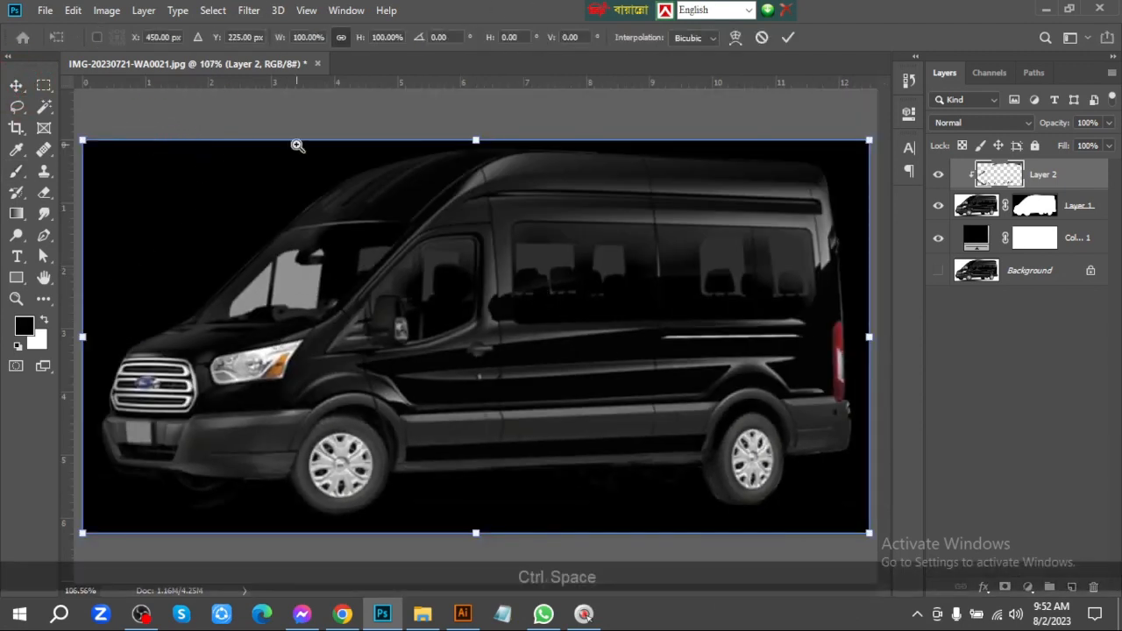
left_click_drag(296, 146, 262, 150)
key("Return")
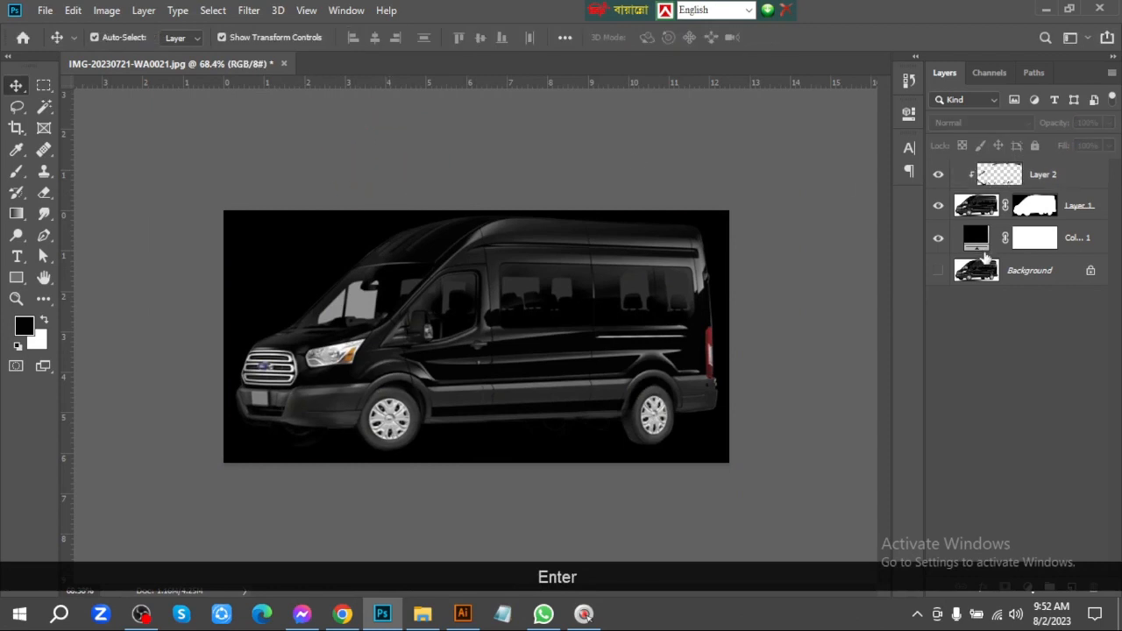
left_click(981, 239)
double_click(971, 243)
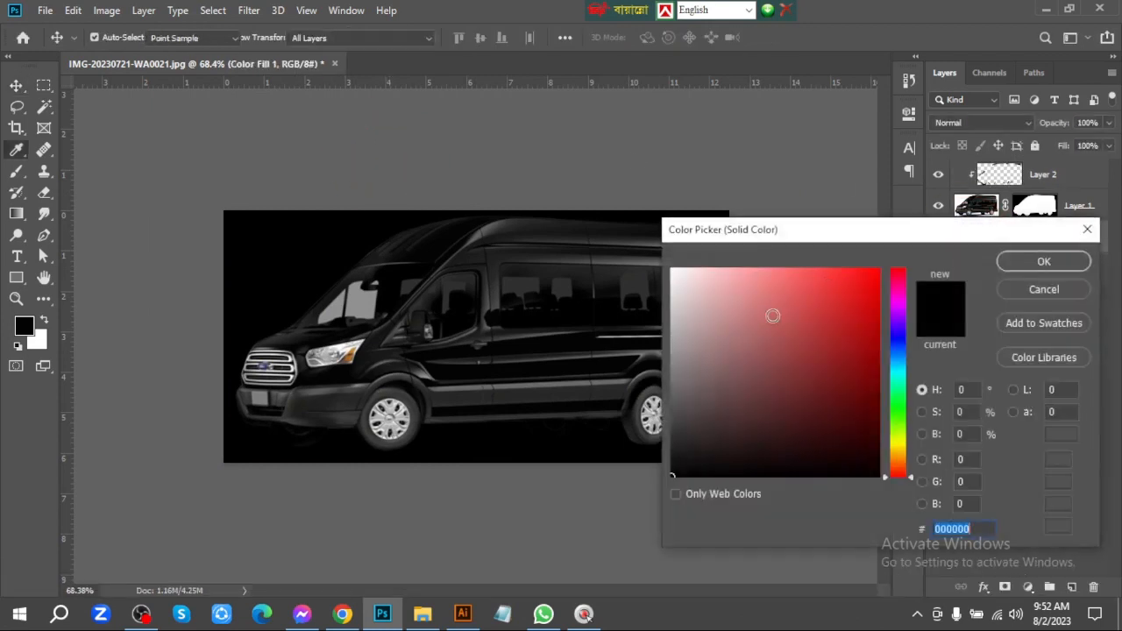
type("ffffff")
key("Return")
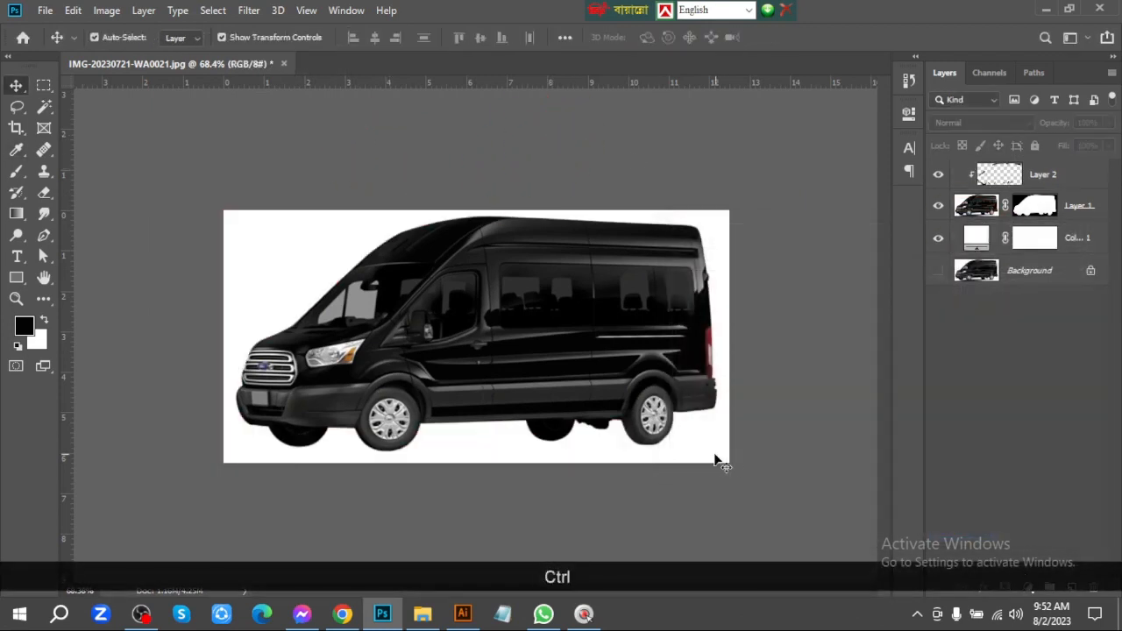
key("ctrl+space")
left_click_drag(665, 232, 693, 241)
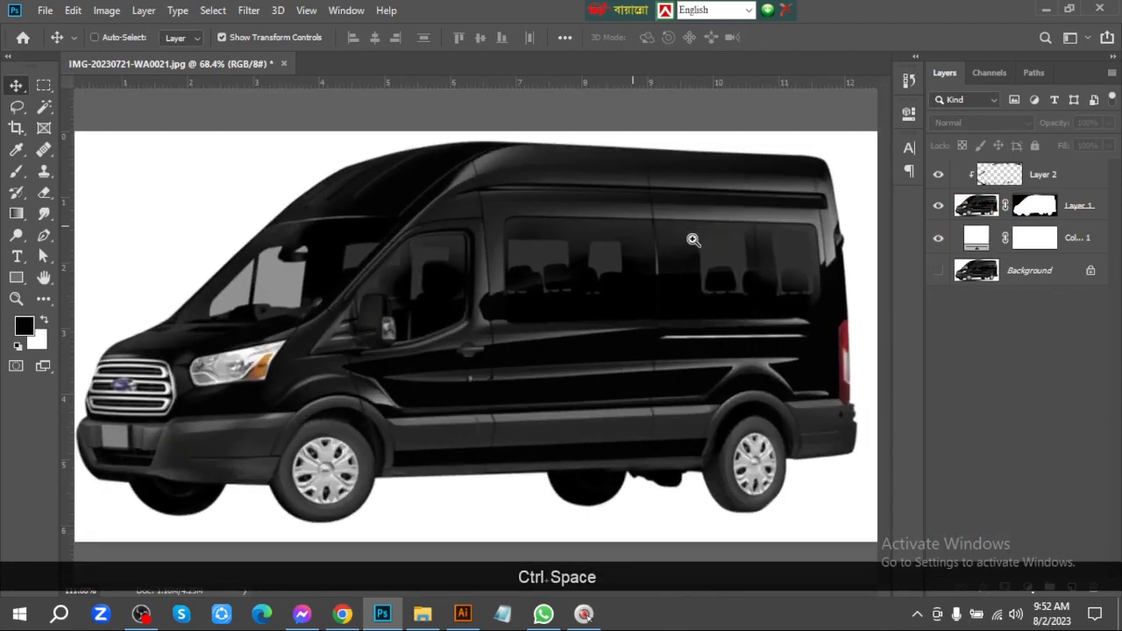
key("ctrl+space")
left_click_drag(709, 444, 696, 440)
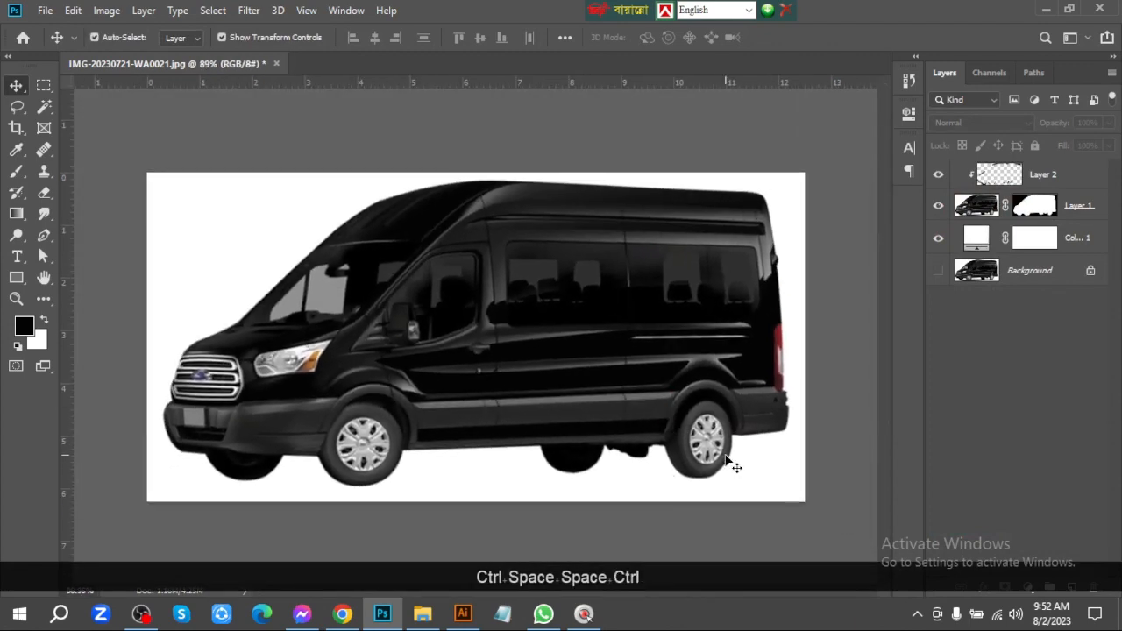
Add a layer above the white fill and stamp one soft 122-pixel near-black (020202) dab behind the body ahead of the near rear wheel
left_click(1067, 238)
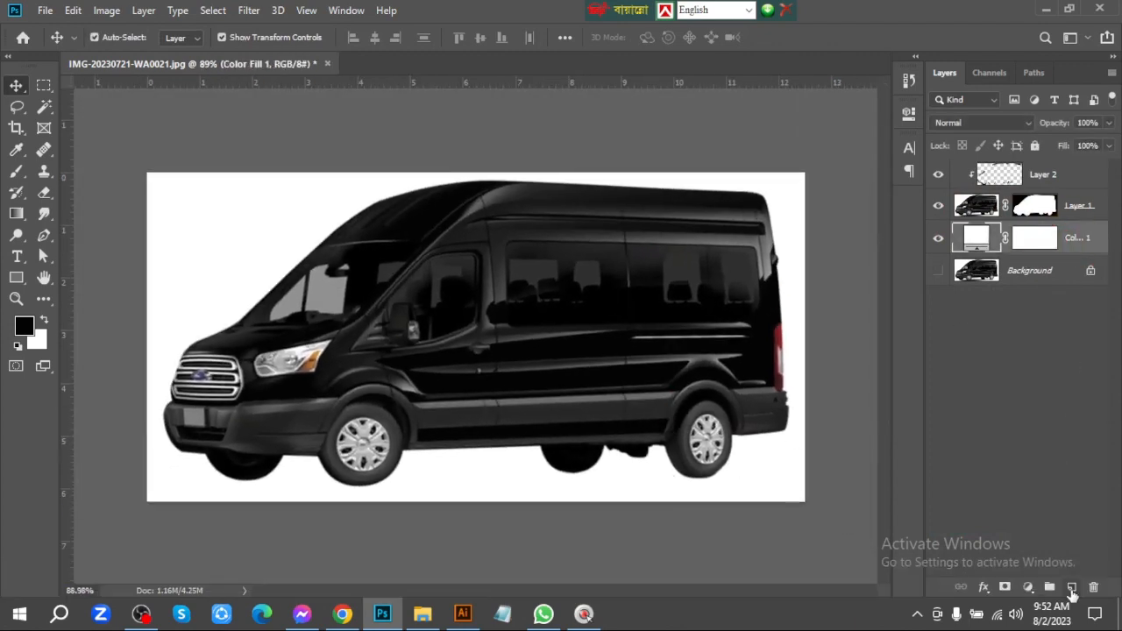
left_click(1071, 586)
key("b")
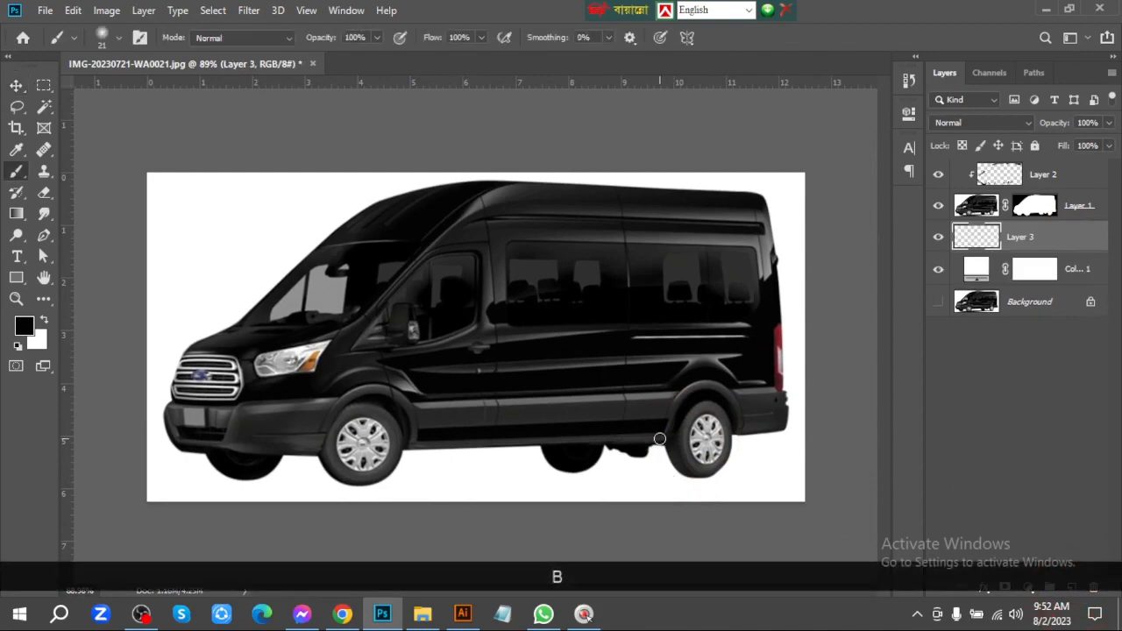
left_click_drag(659, 428, 695, 434)
left_click(23, 327)
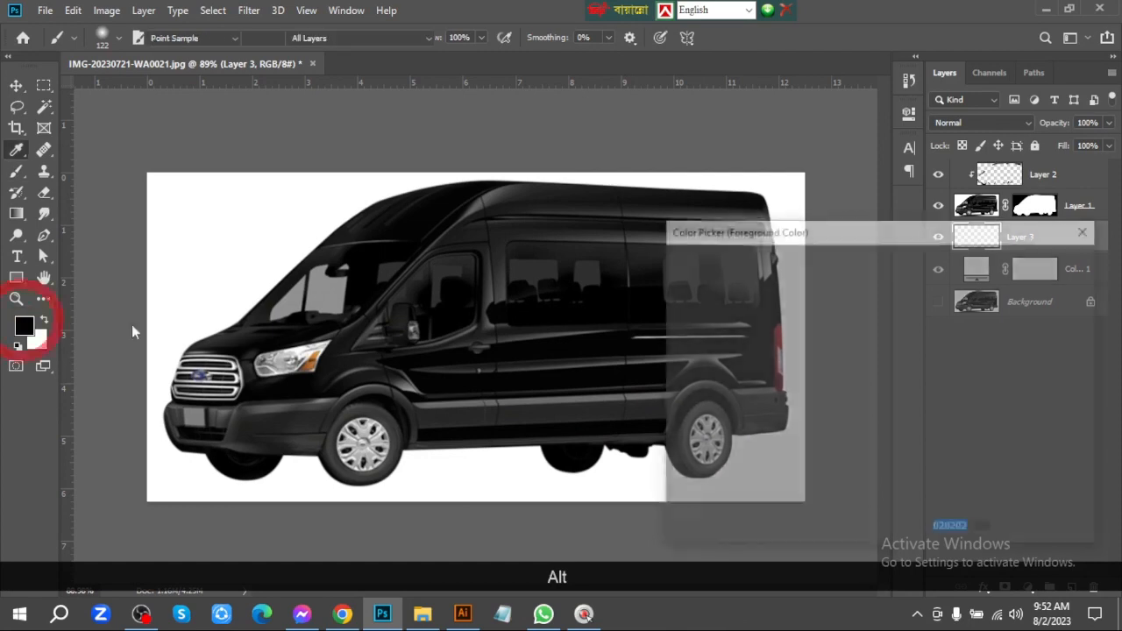
left_click(1042, 261)
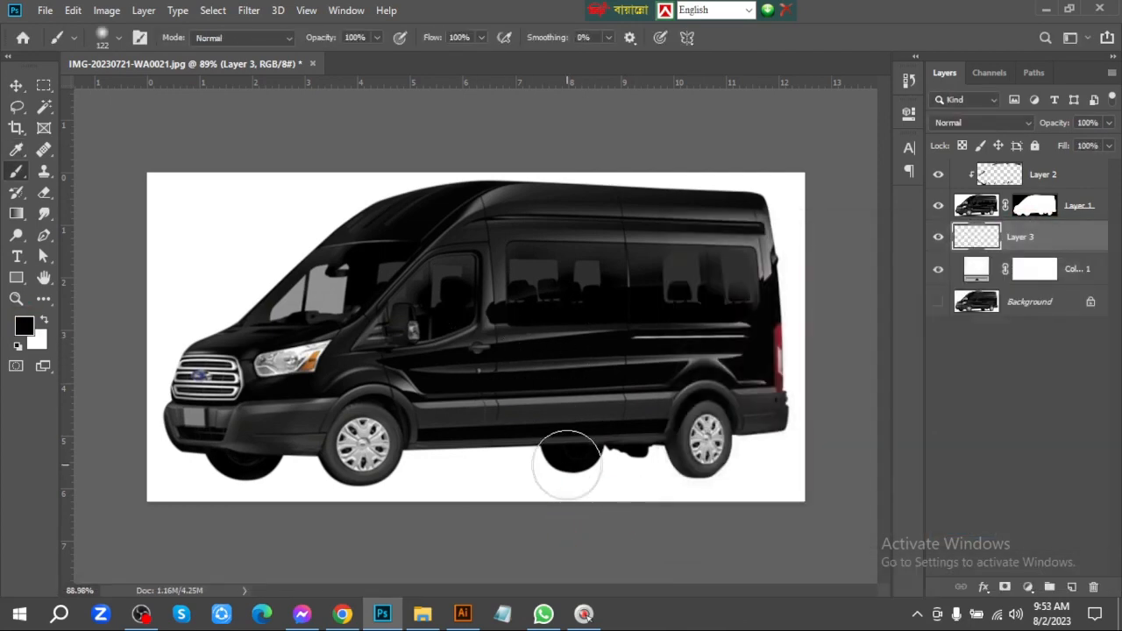
left_click_drag(763, 497, 802, 478)
left_click_drag(802, 482, 731, 321)
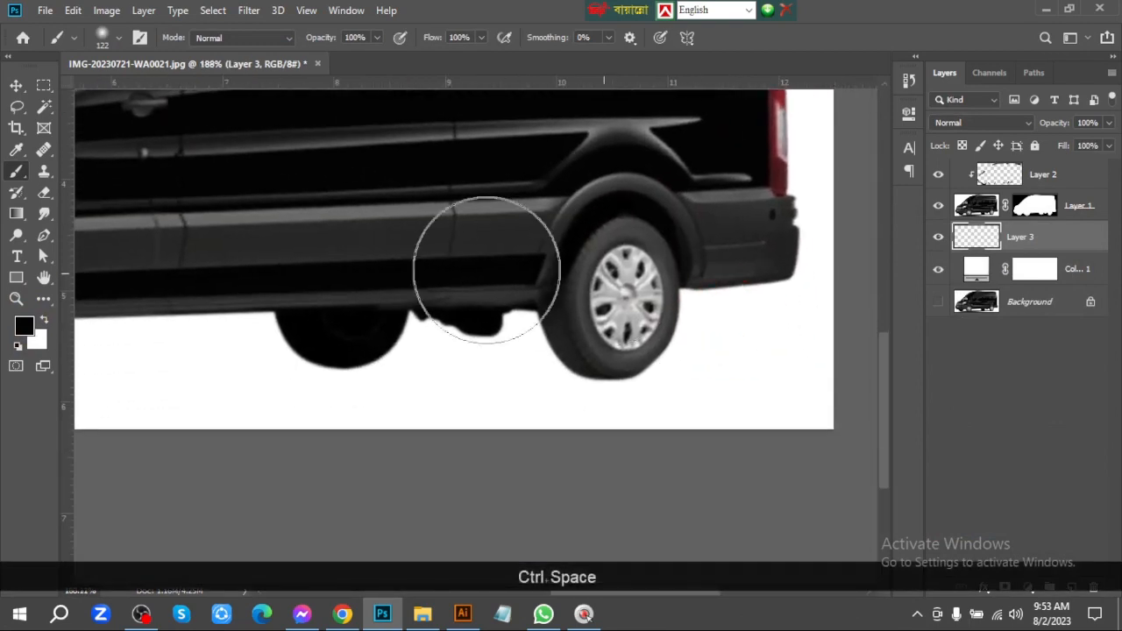
left_click(458, 236)
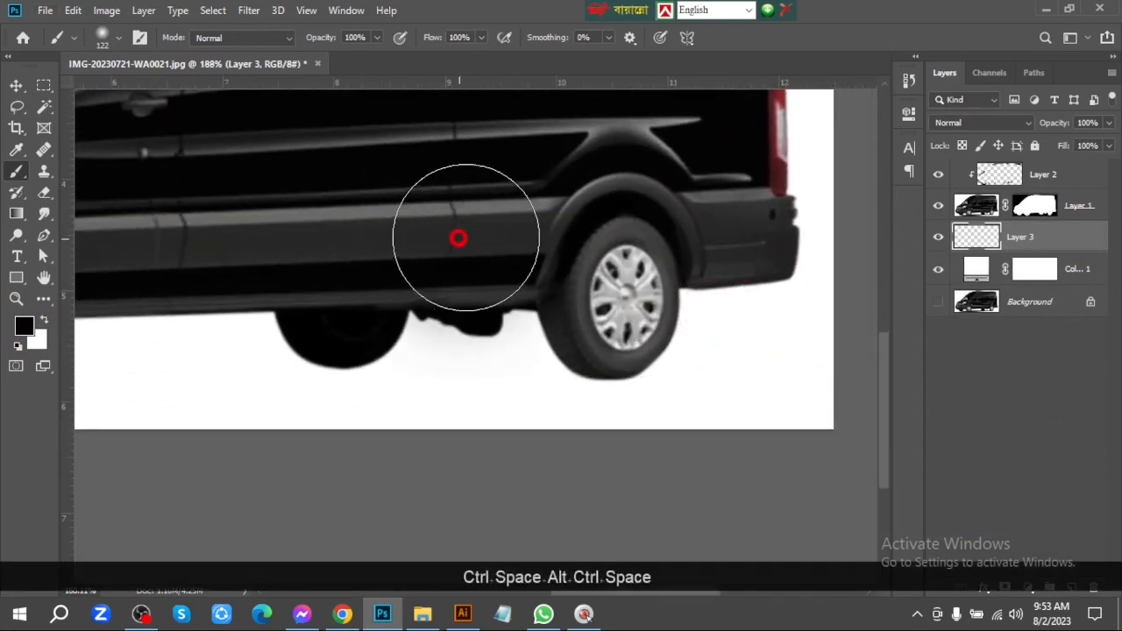
Squash the soft dab into a flat ellipse and place it as a contact shadow under the near rear tire
left_click(17, 88)
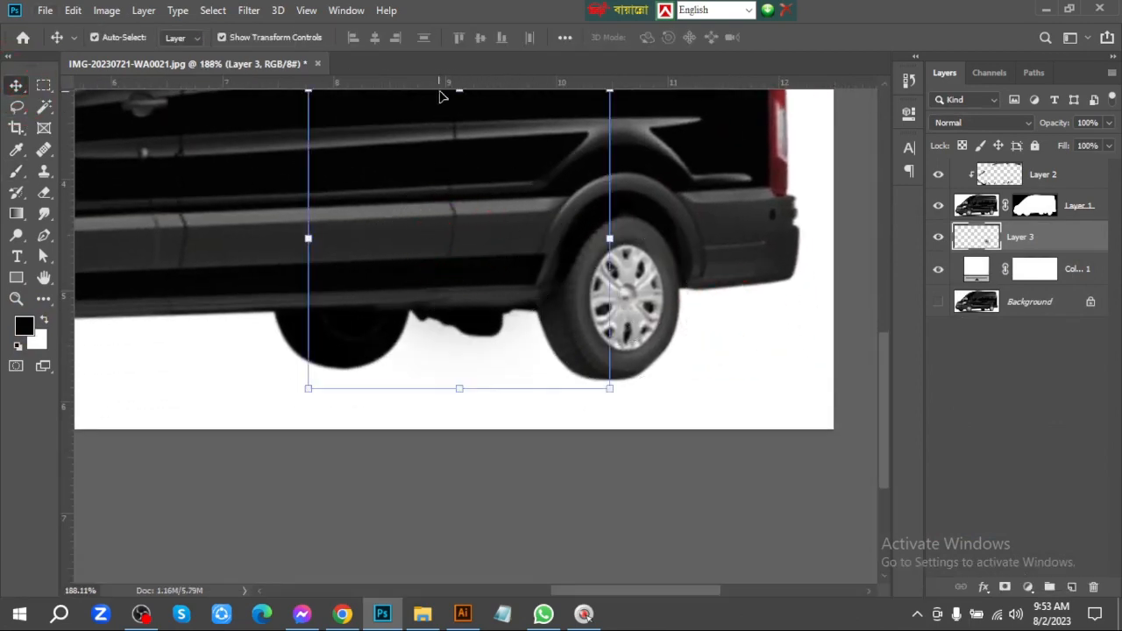
scroll(459, 97, "up", 1)
left_click_drag(459, 104, 712, 397)
key("Return")
Duplicate the tire shadow under the far rear tire and tilt the copy slightly counterclockwise
left_click_drag(618, 398, 396, 366)
key("space")
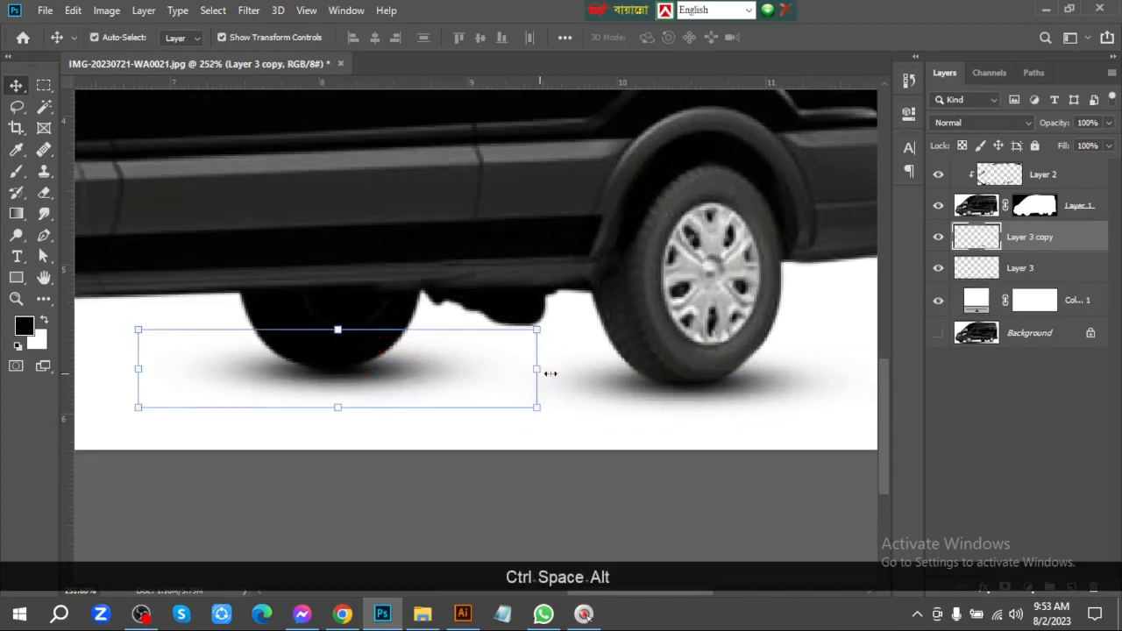
left_click_drag(551, 373, 594, 345)
key("Return")
left_click(536, 495, "ctrl")
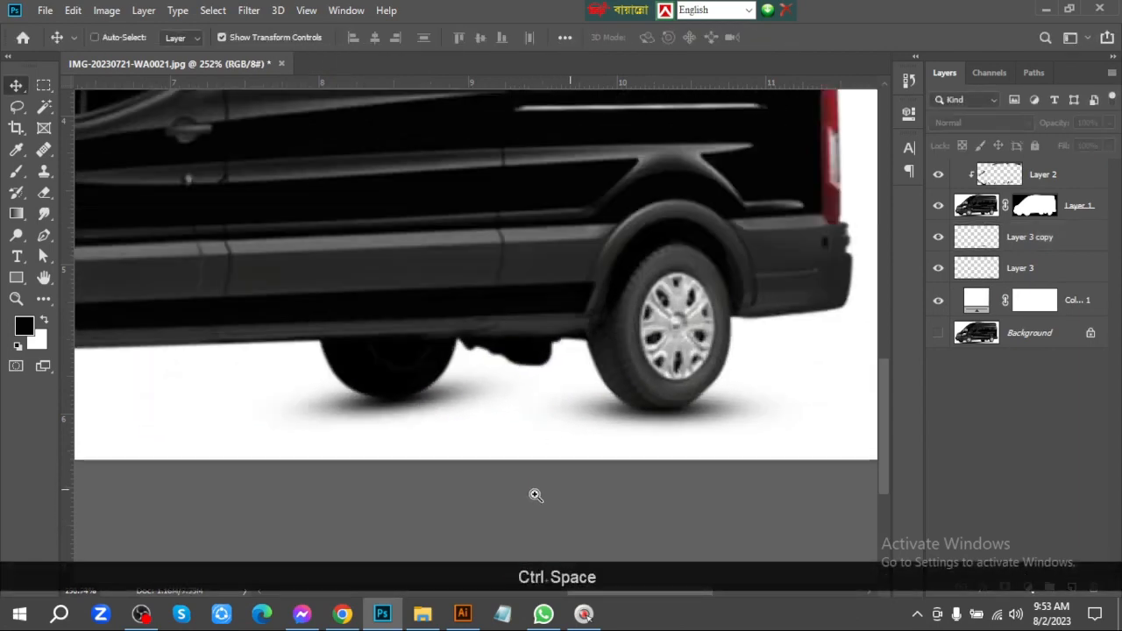
Tilt the near rear tire's shadow slightly counterclockwise
mouse_move(536, 495)
left_mouse_down()
mouse_move(515, 496)
mouse_move(556, 494)
left_mouse_up()
left_click_drag(786, 372, 623, 354)
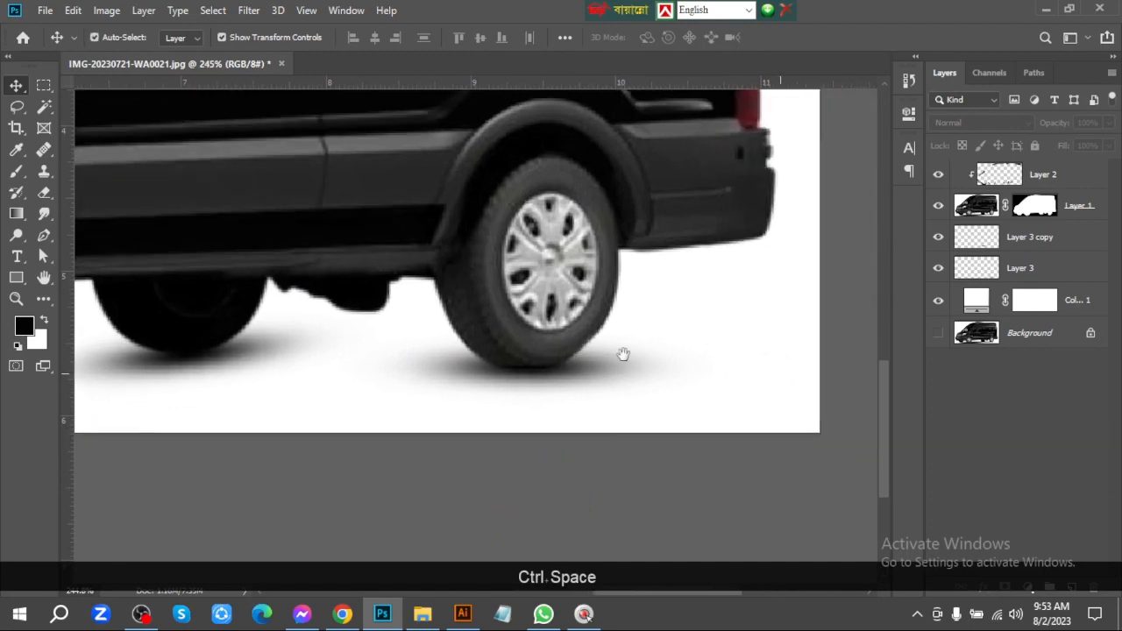
left_click(605, 365)
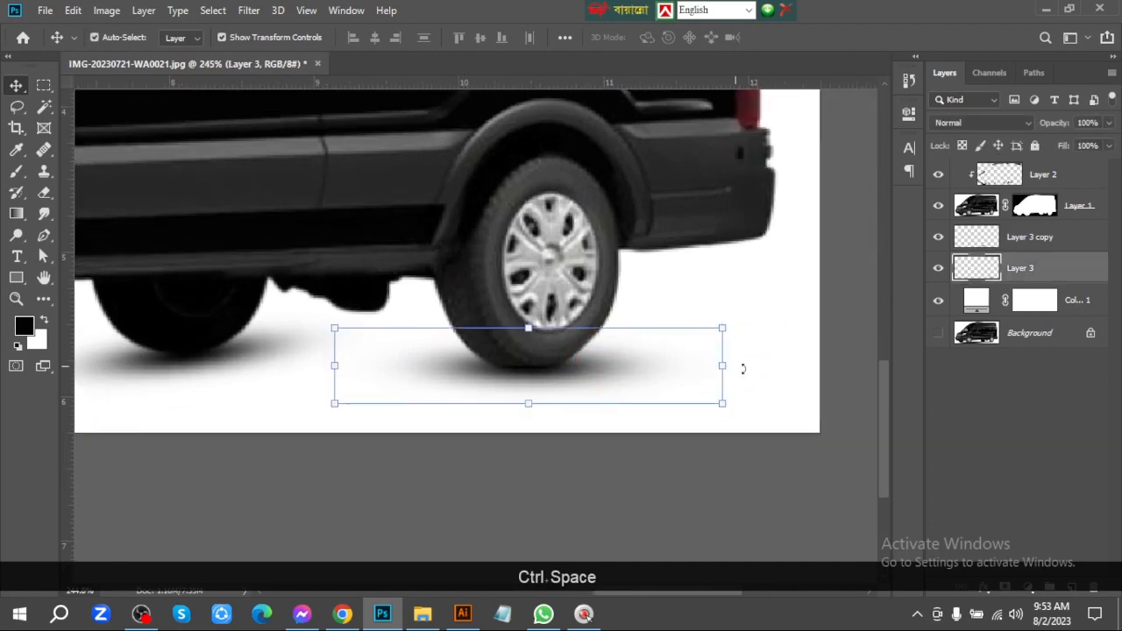
left_click_drag(742, 368, 745, 333)
key("Return")
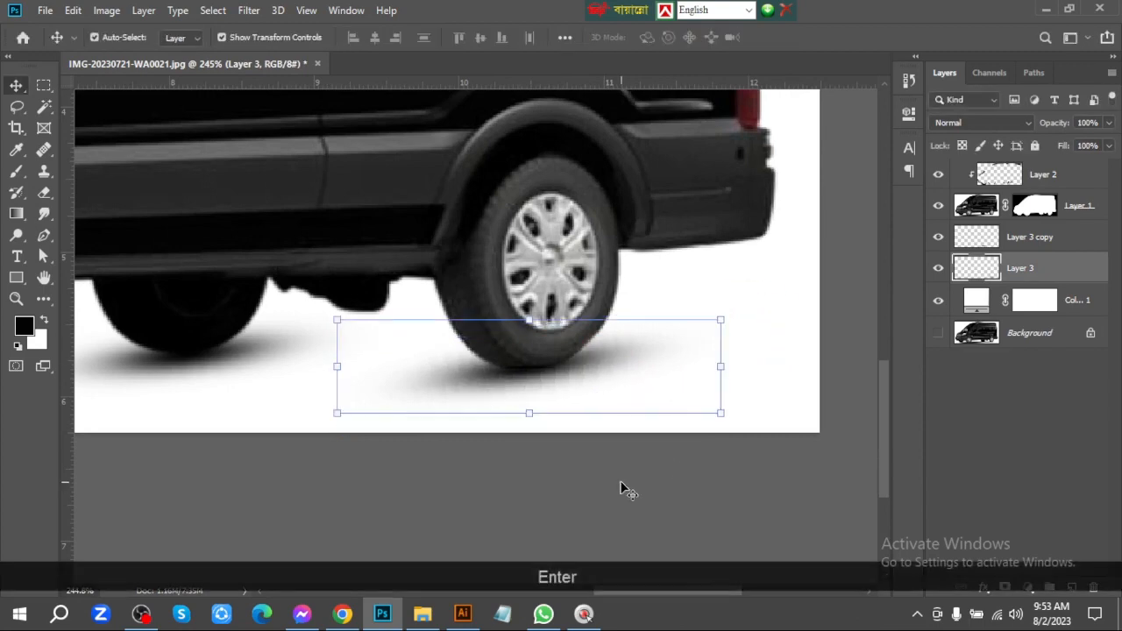
Place a copy of the tire shadow under the far front tire
left_click_drag(630, 480, 652, 455)
left_click_drag(667, 398, 301, 498)
left_click(302, 497)
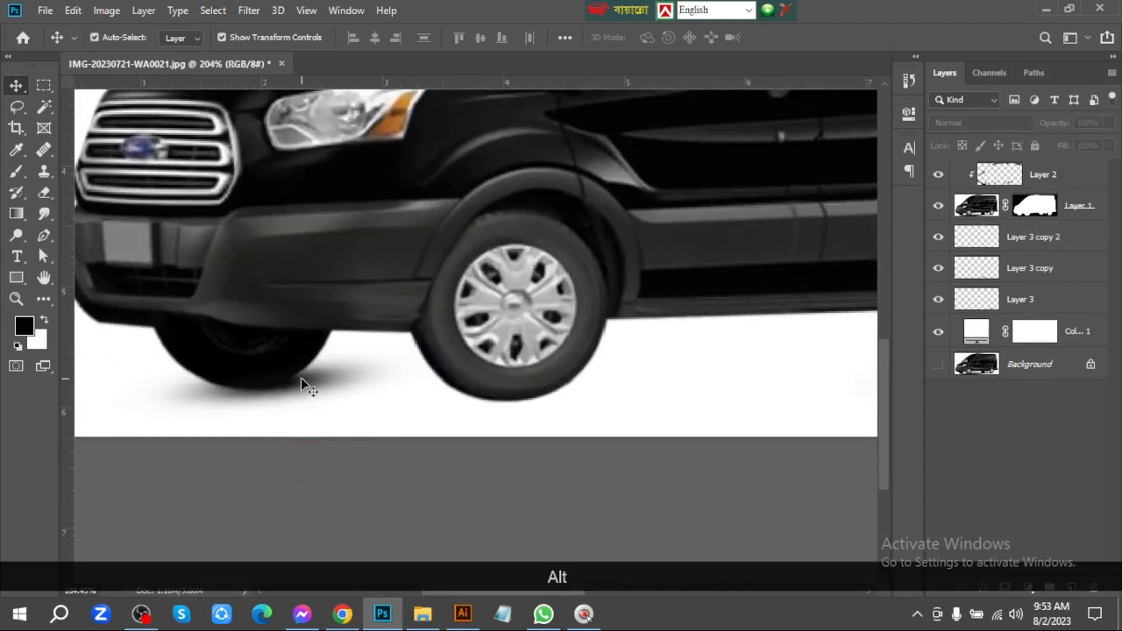
Duplicate the shadow under the near front tire, rotate the copy about 6.2° clockwise and nudge it up against the tire
left_click_drag(303, 382, 534, 403)
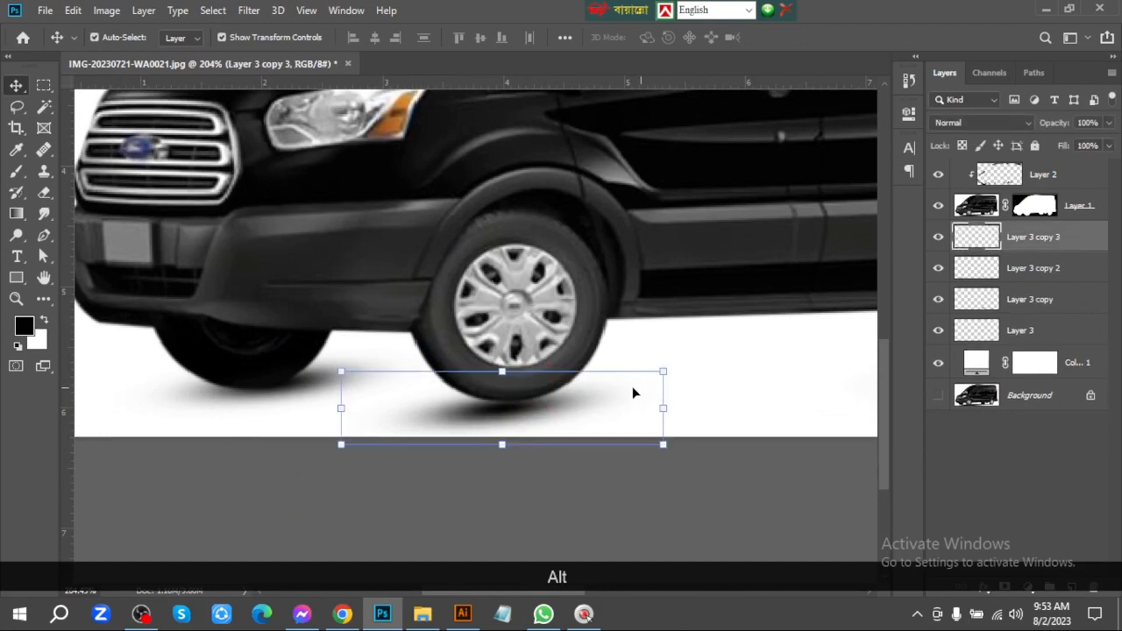
left_click_drag(682, 401, 704, 416)
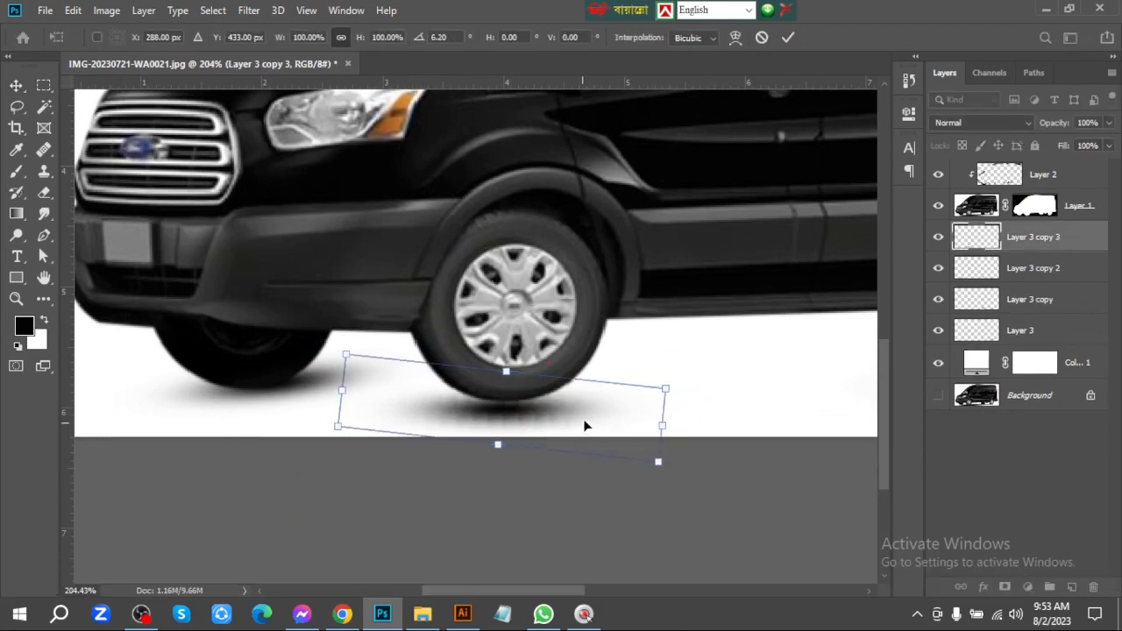
left_click_drag(582, 422, 585, 413)
key("Return")
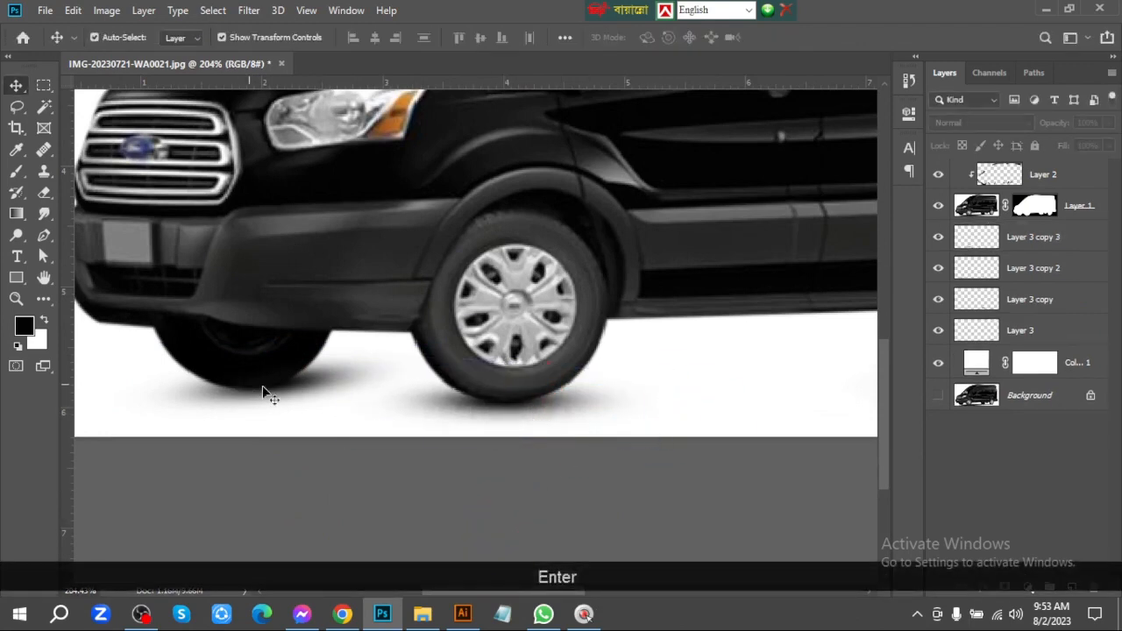
Nudge the far front tire's shadow into place and rotate it slightly clockwise
left_click(304, 378)
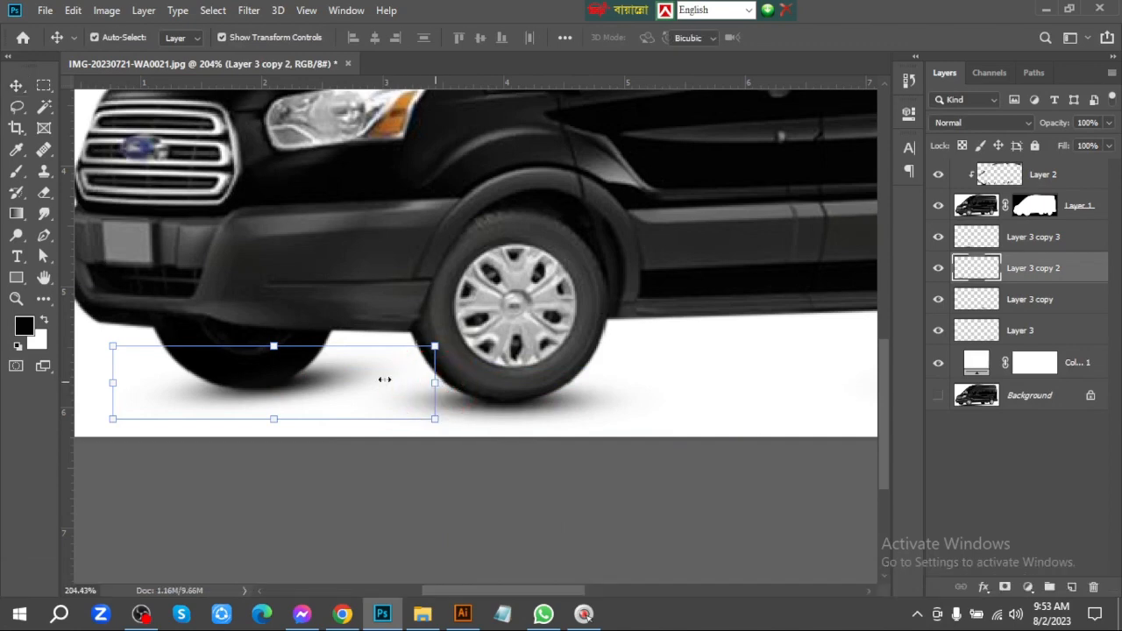
left_click_drag(361, 379, 351, 374)
left_click_drag(468, 392, 471, 401)
key("Return")
Rotate the far rear tire's shadow about 3.4° clockwise
key("ctrl+0")
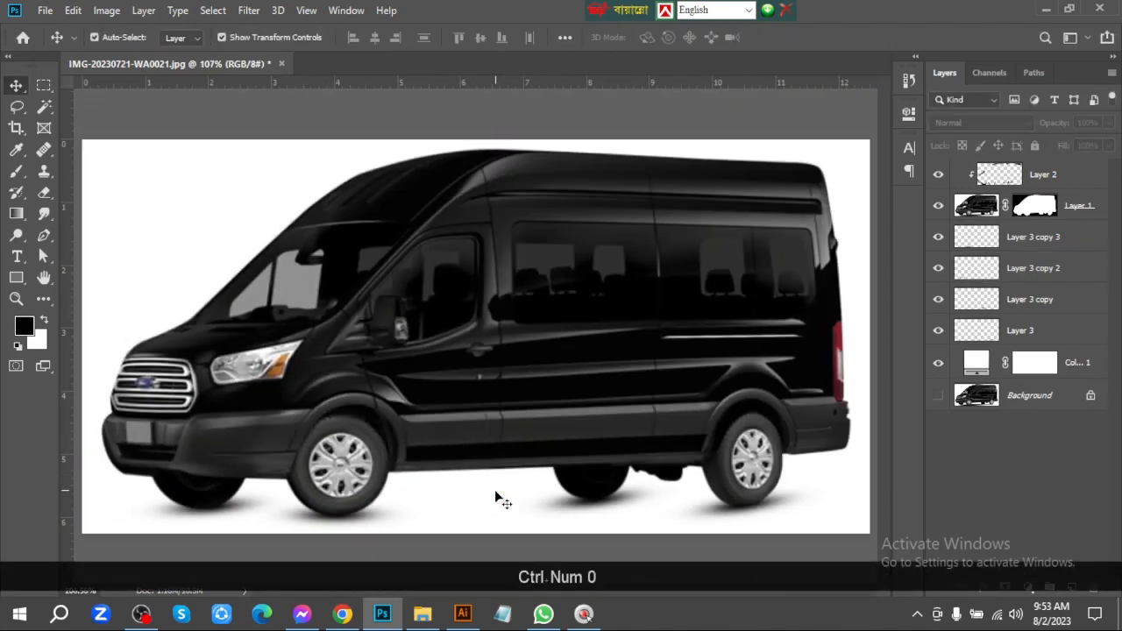
left_click(630, 496)
left_click(706, 500)
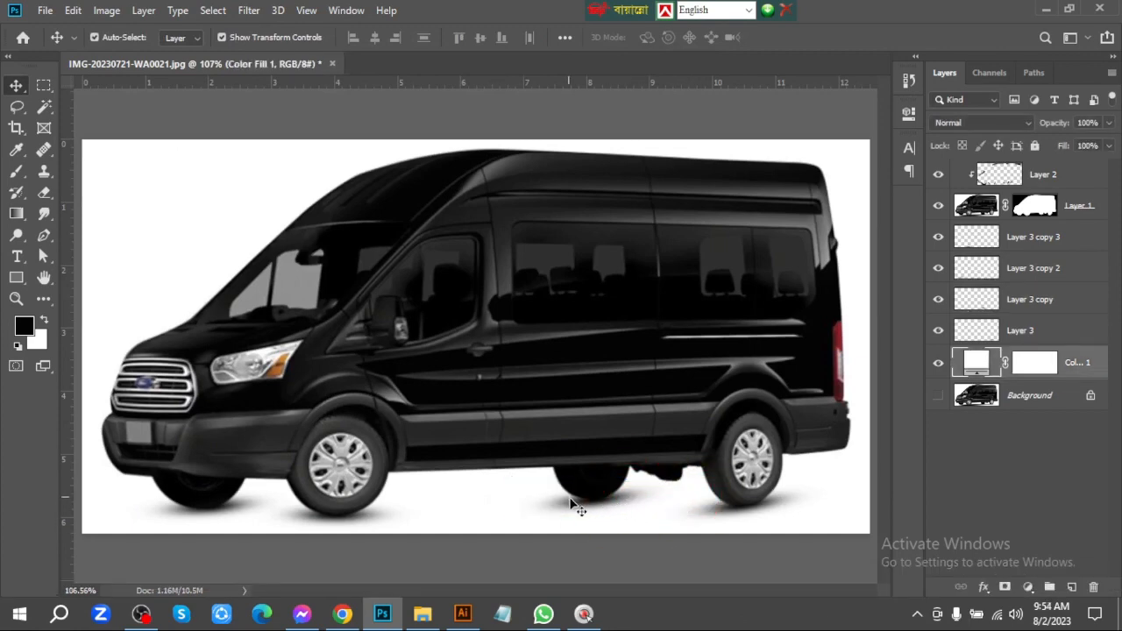
left_click(574, 505)
left_click_drag(697, 493, 713, 501)
key("Return")
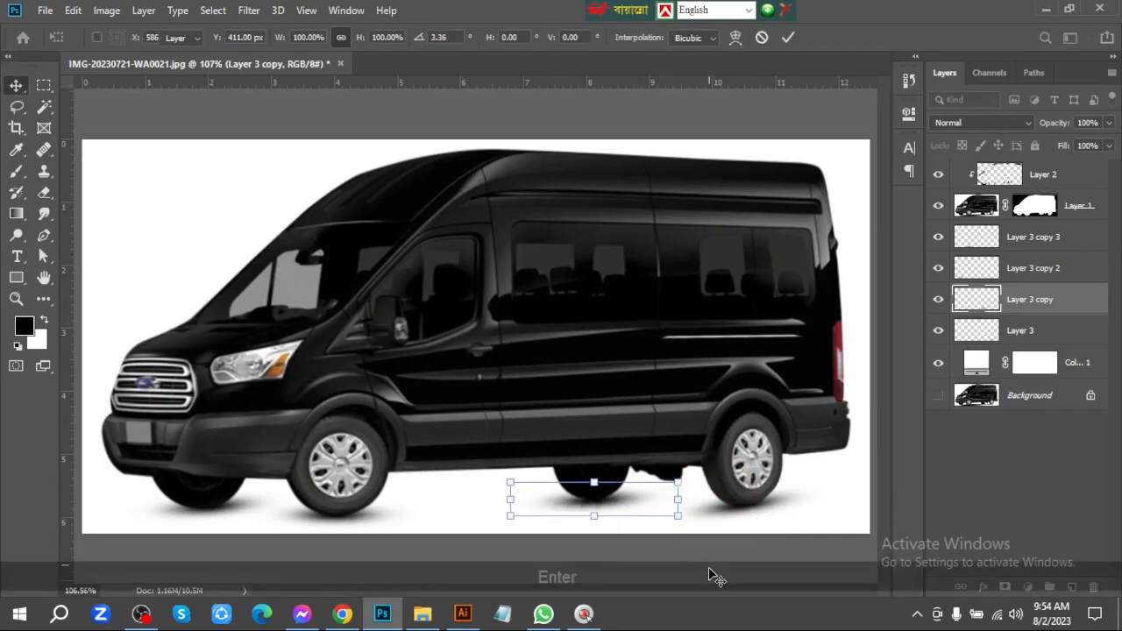
Rotate the near rear tire's shadow slightly clockwise to level it with the ground
left_click(768, 492)
left_click(749, 493)
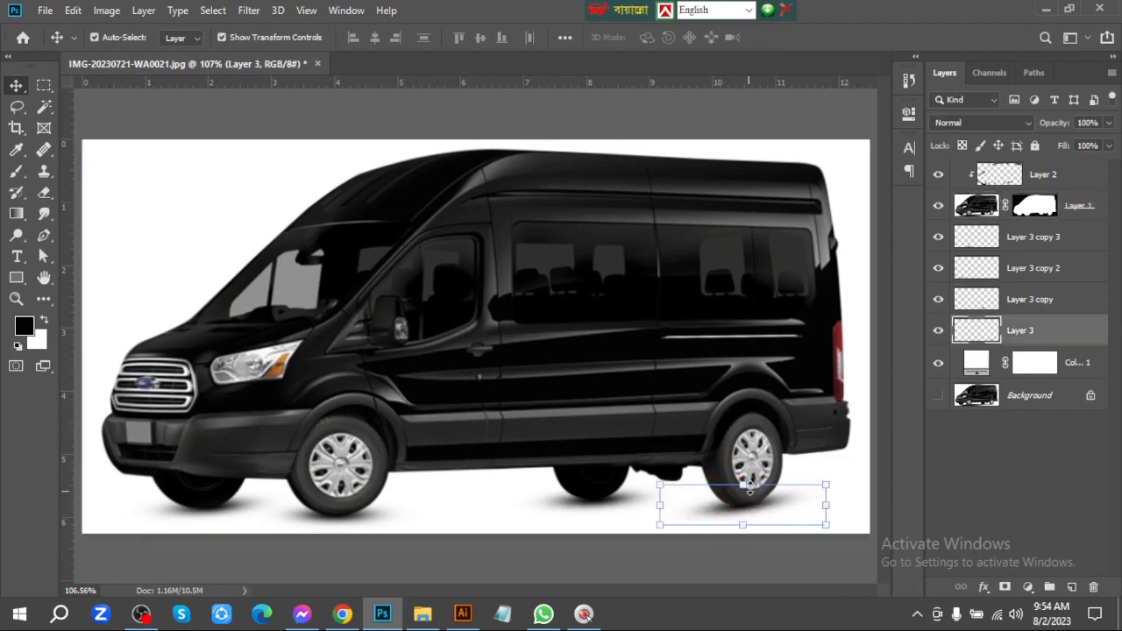
left_click_drag(856, 496, 867, 500)
key("Return")
left_click(668, 553)
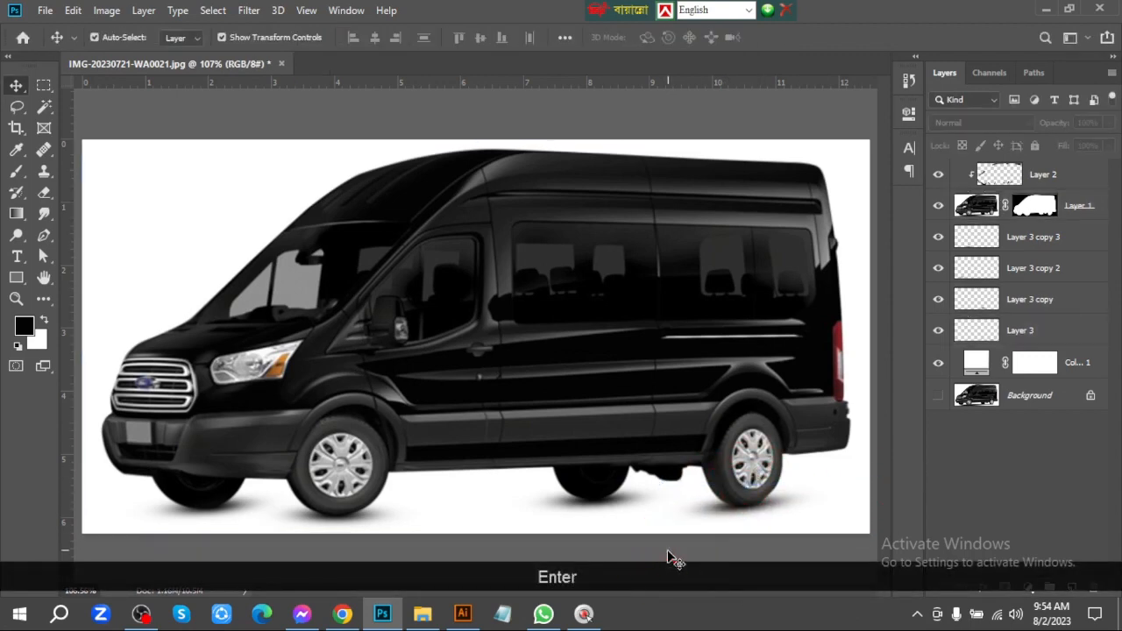
With the white fill layer active, make a polygonal lasso selection connecting the ground contact points of all four tires
left_click(16, 106)
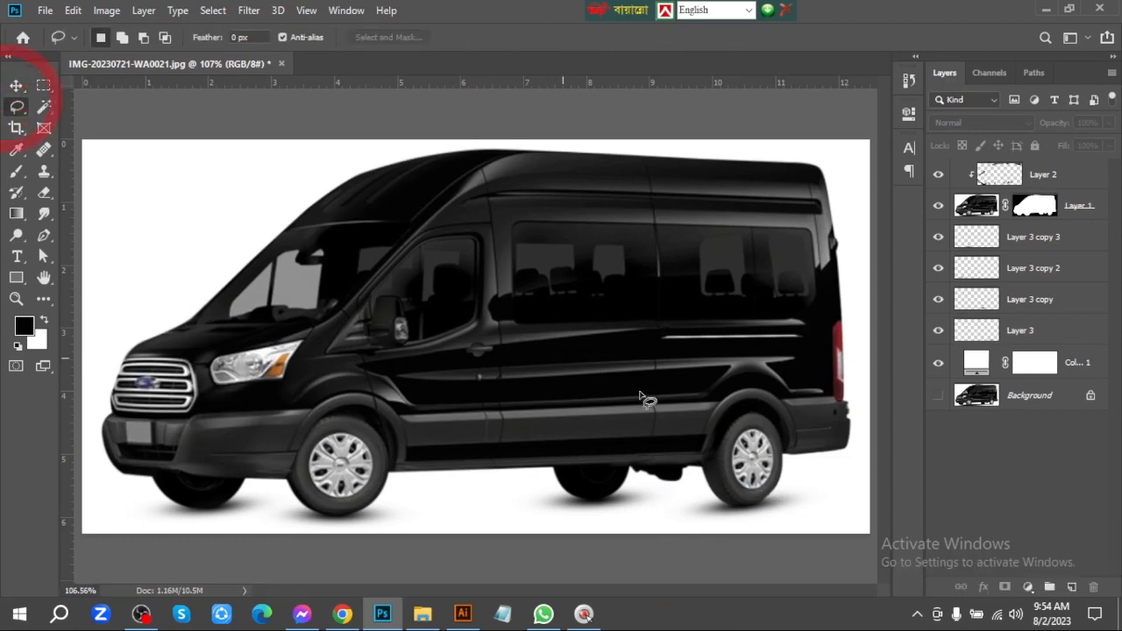
right_click(17, 109)
left_click(97, 123)
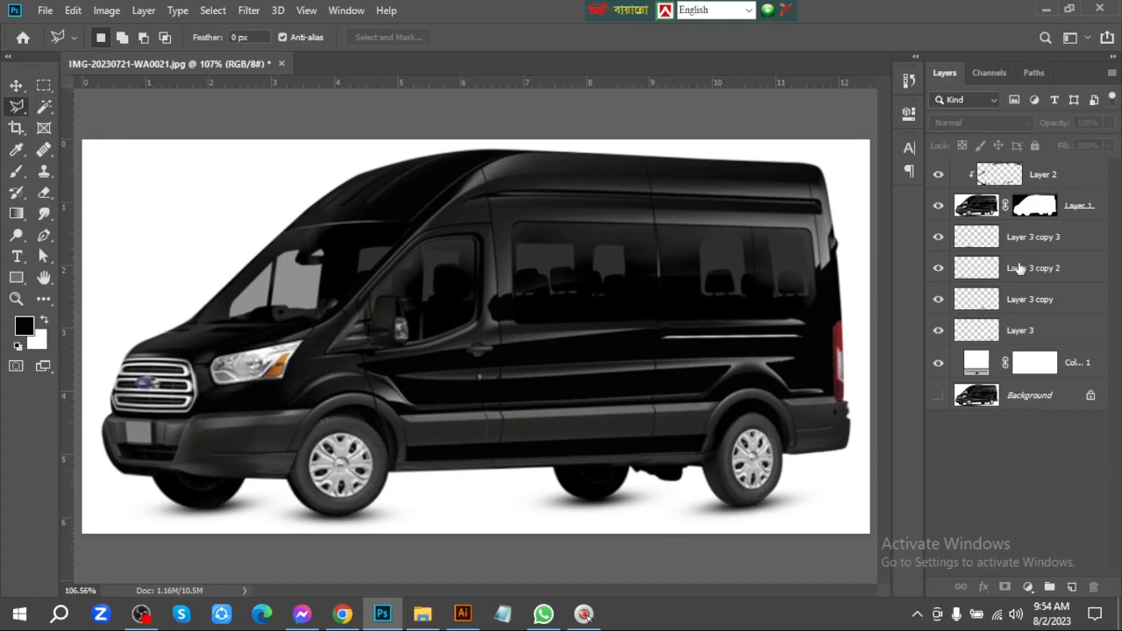
left_click(1058, 365)
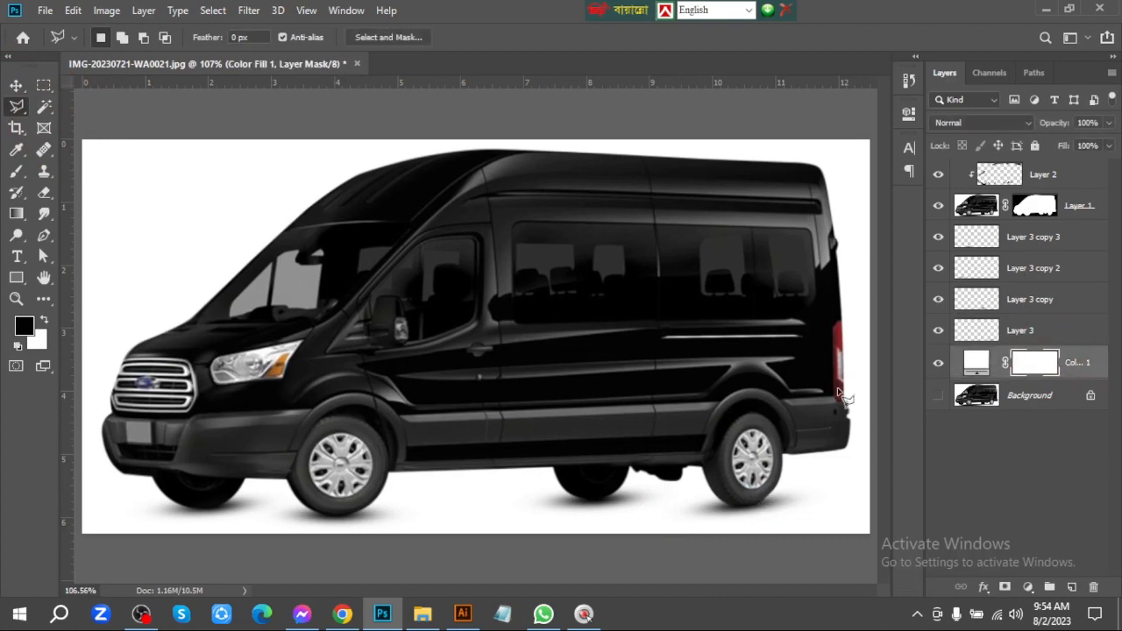
left_click(745, 506)
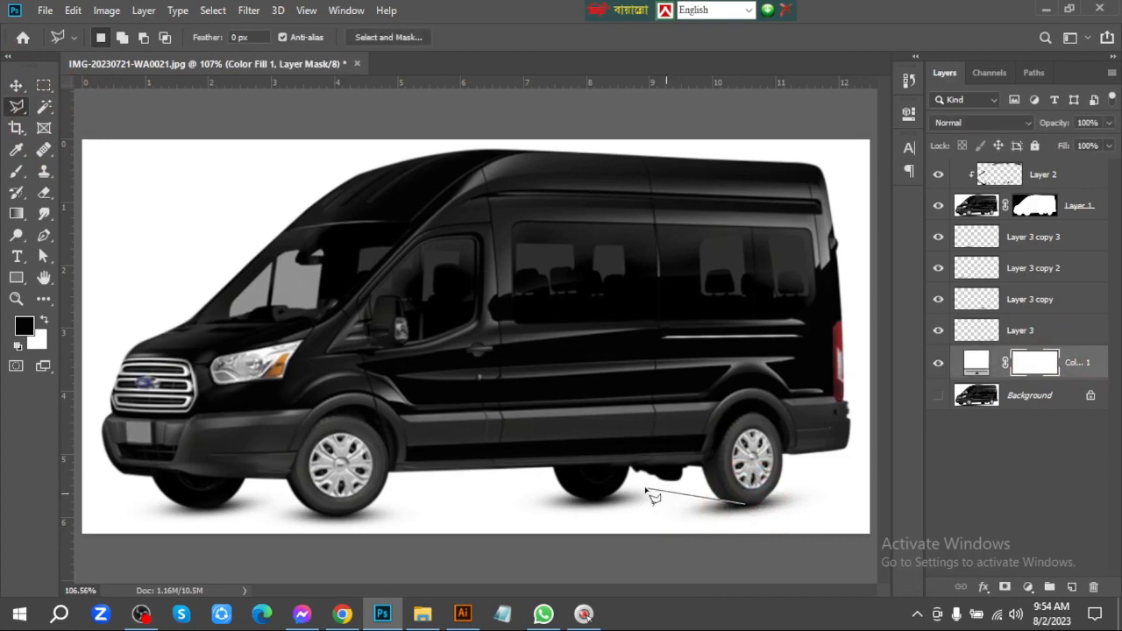
left_click(593, 495)
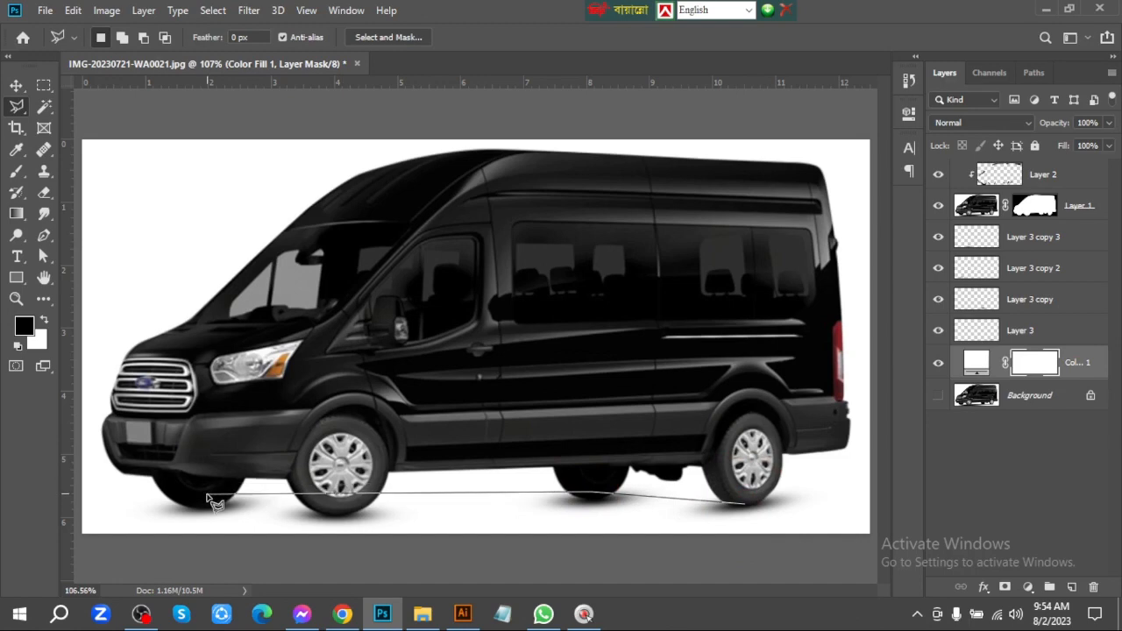
left_click(341, 515)
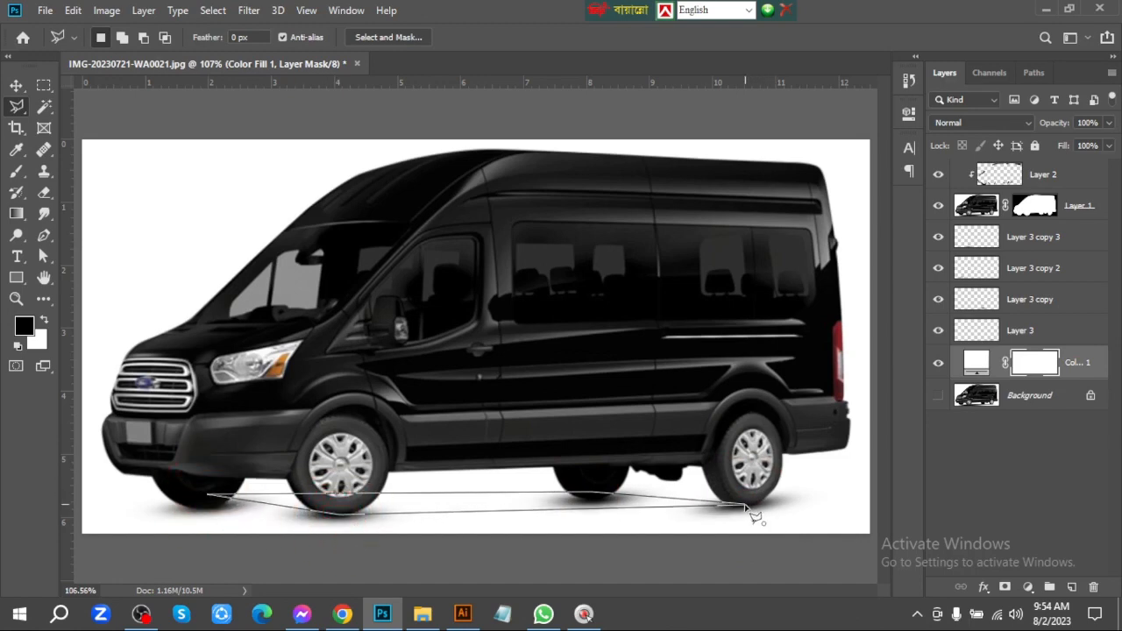
left_click(751, 515)
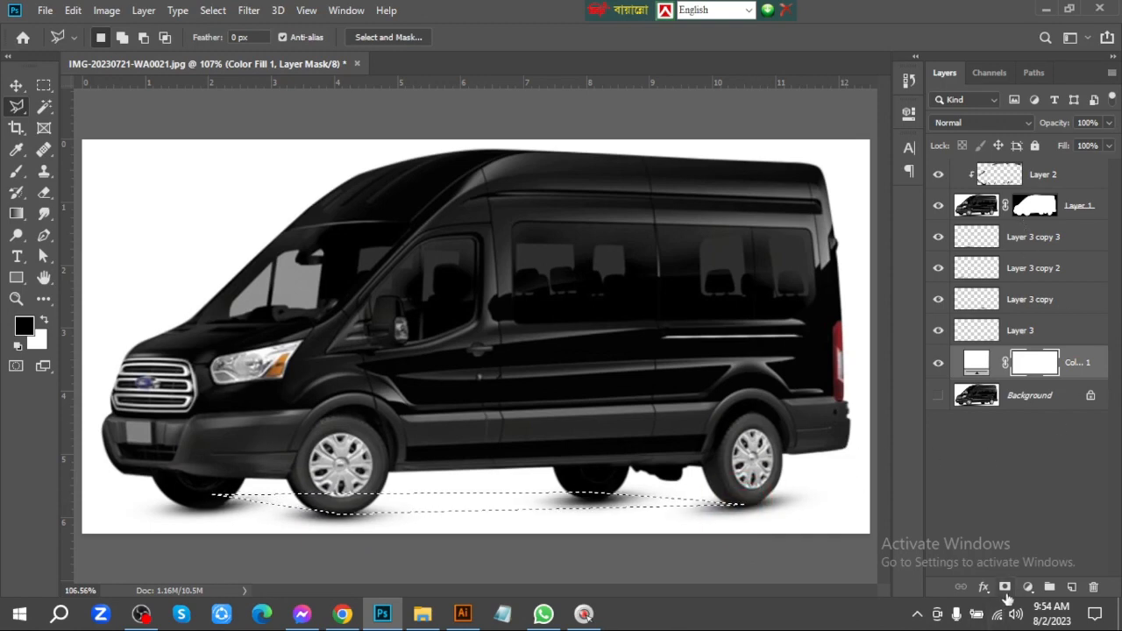
Fill the selected area between the tires with a new near-black (020202) solid colour fill layer
left_click(1027, 587)
left_click(988, 294)
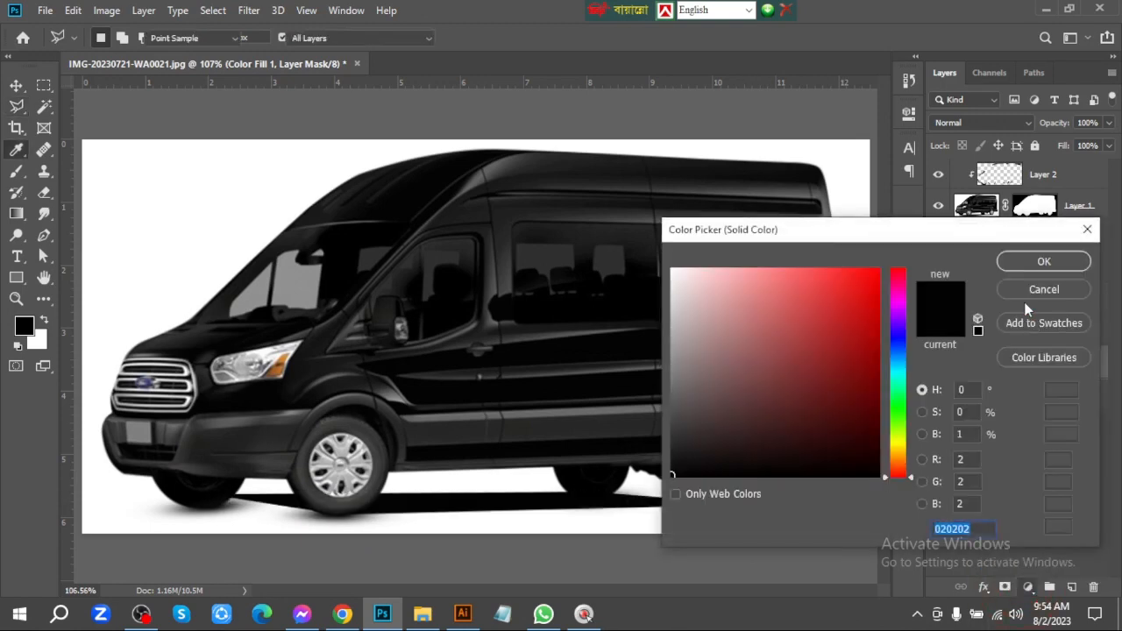
left_click(1043, 263)
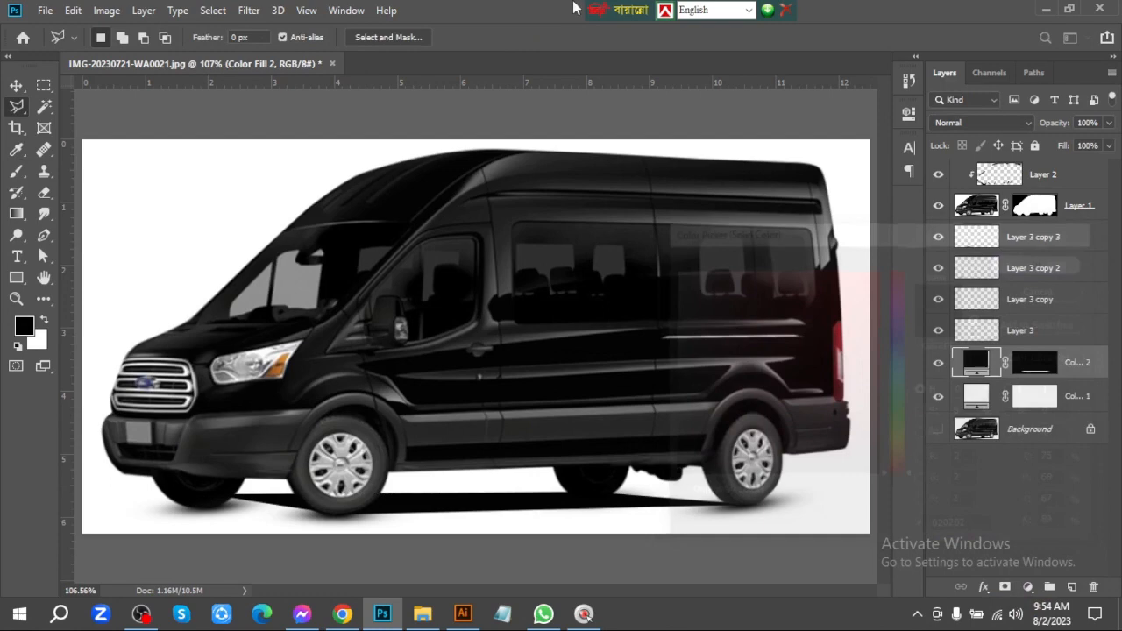
left_click(16, 85)
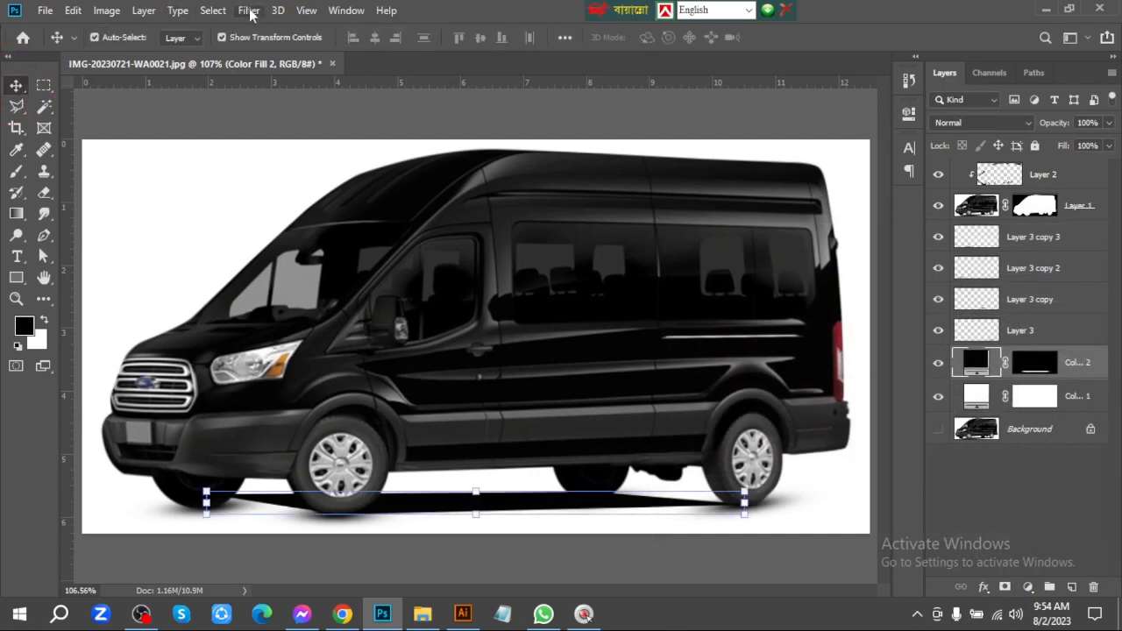
left_click(249, 10)
left_click(411, 198)
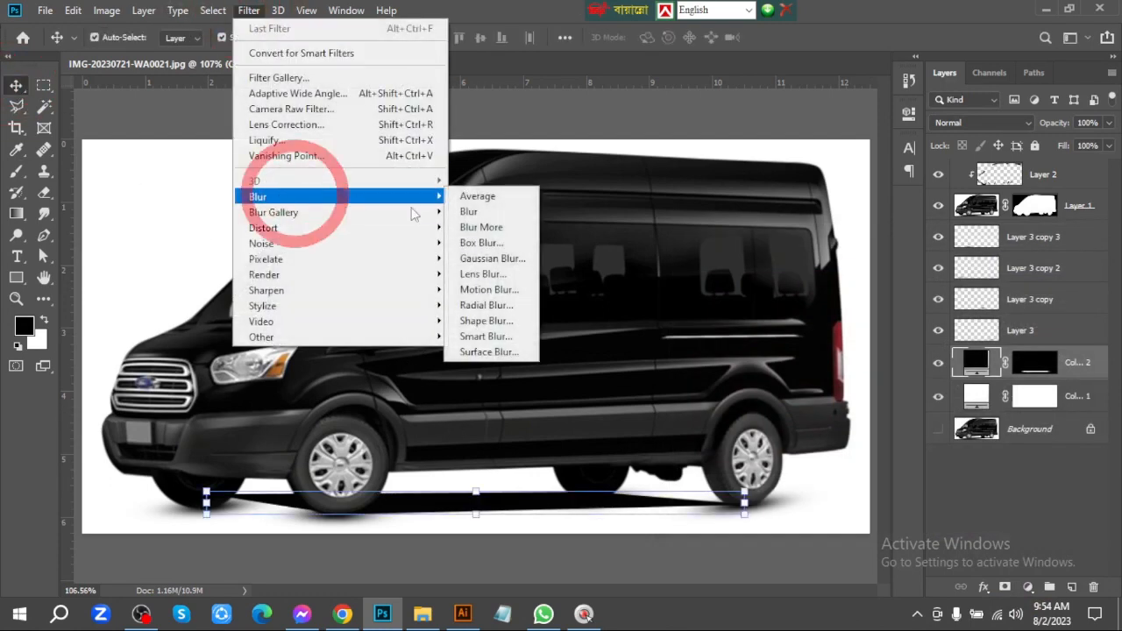
left_click(502, 259)
left_click(555, 239)
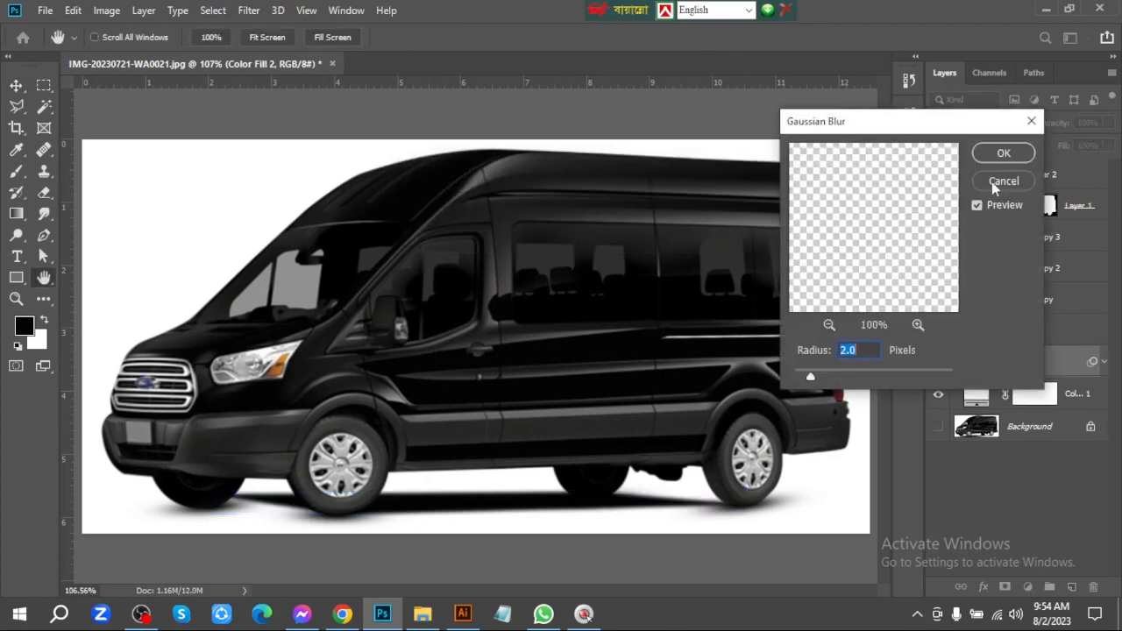
left_click_drag(824, 377, 825, 377)
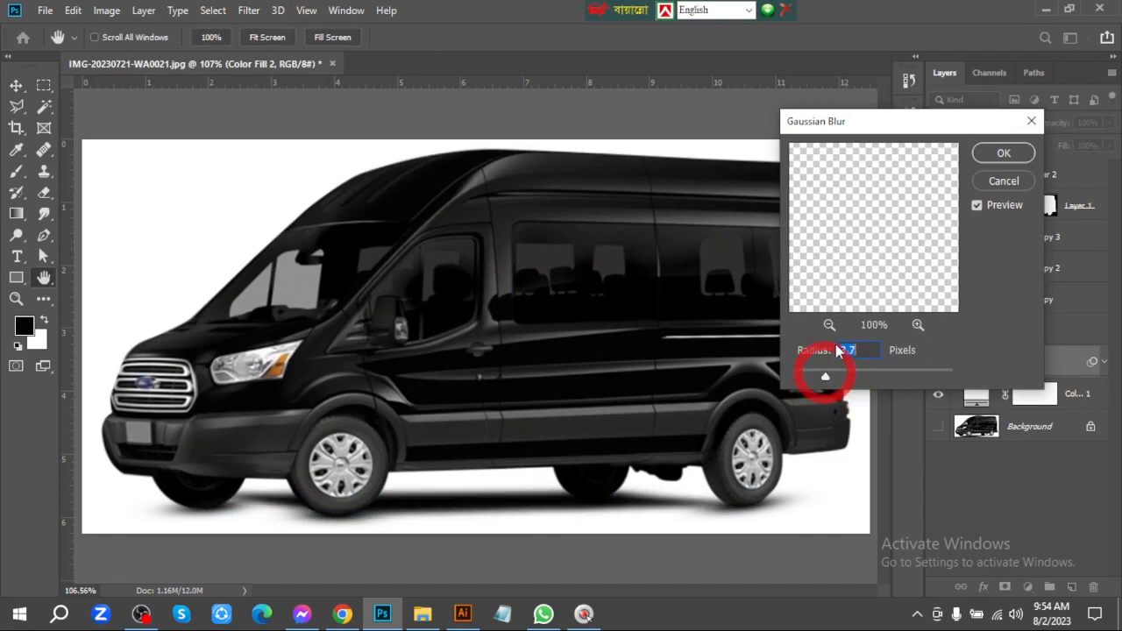
left_click(1003, 181)
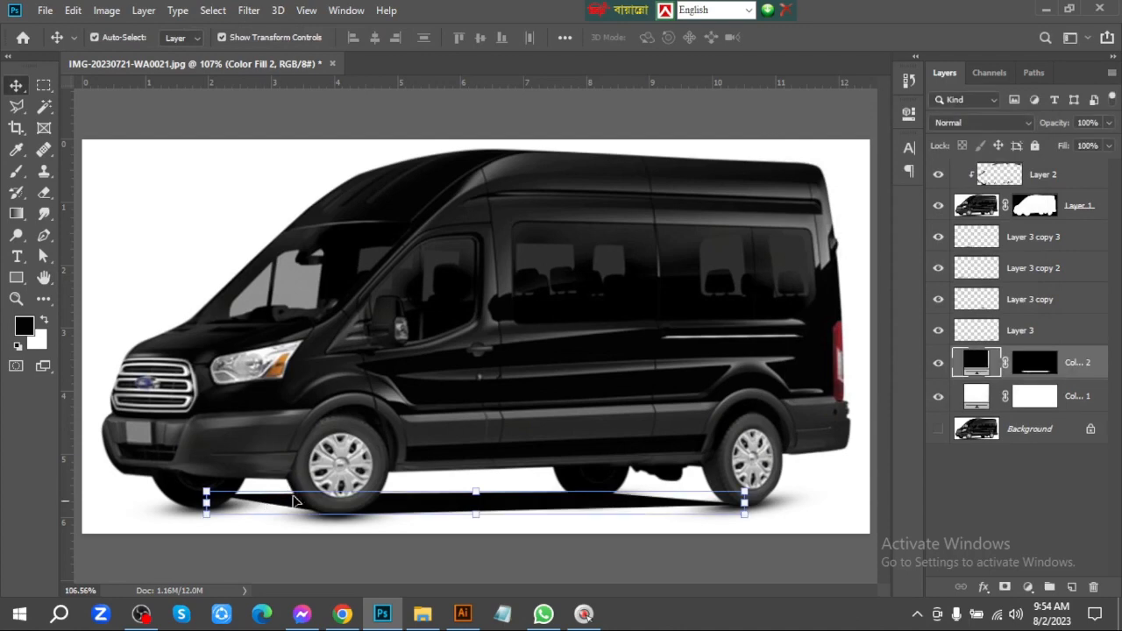
Delete the near-black fill layer that forms the shadow between the tires
key("a")
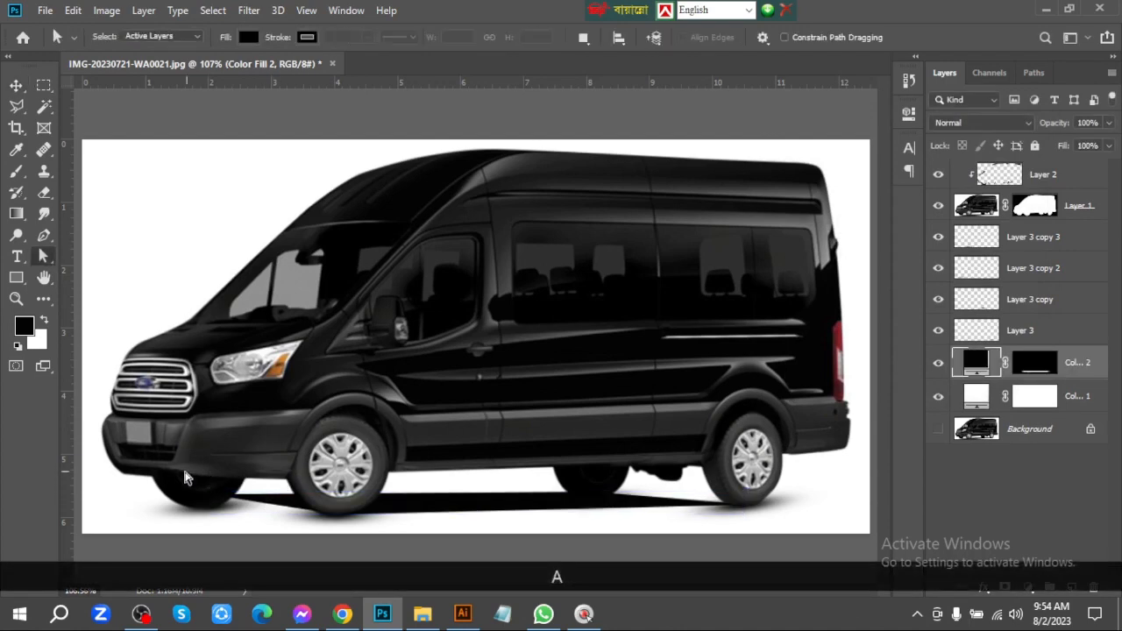
left_click(265, 499)
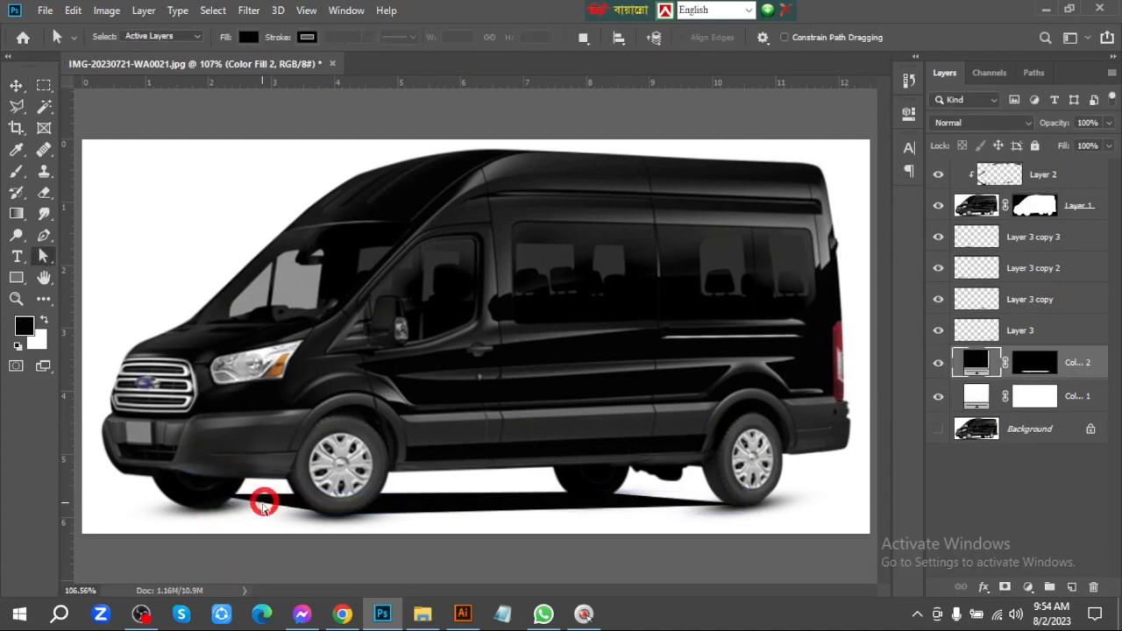
left_click(16, 85)
key("Delete")
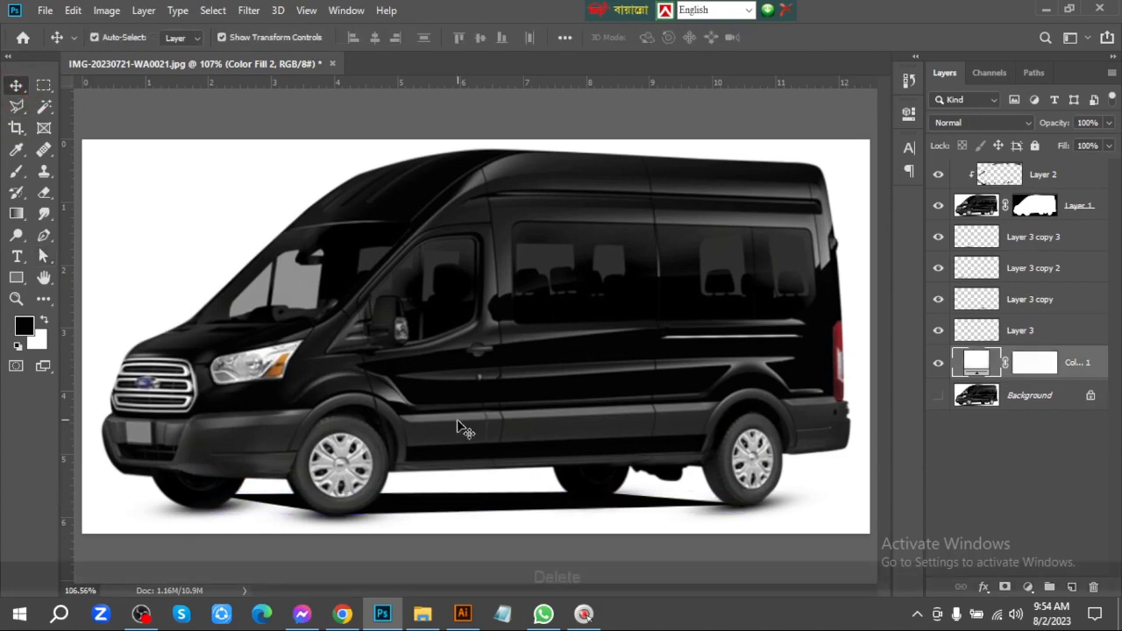
Draw a rectangle shape about 621 × 52 px across the wheels, from the far front tire to the near rear tire
left_click(16, 277)
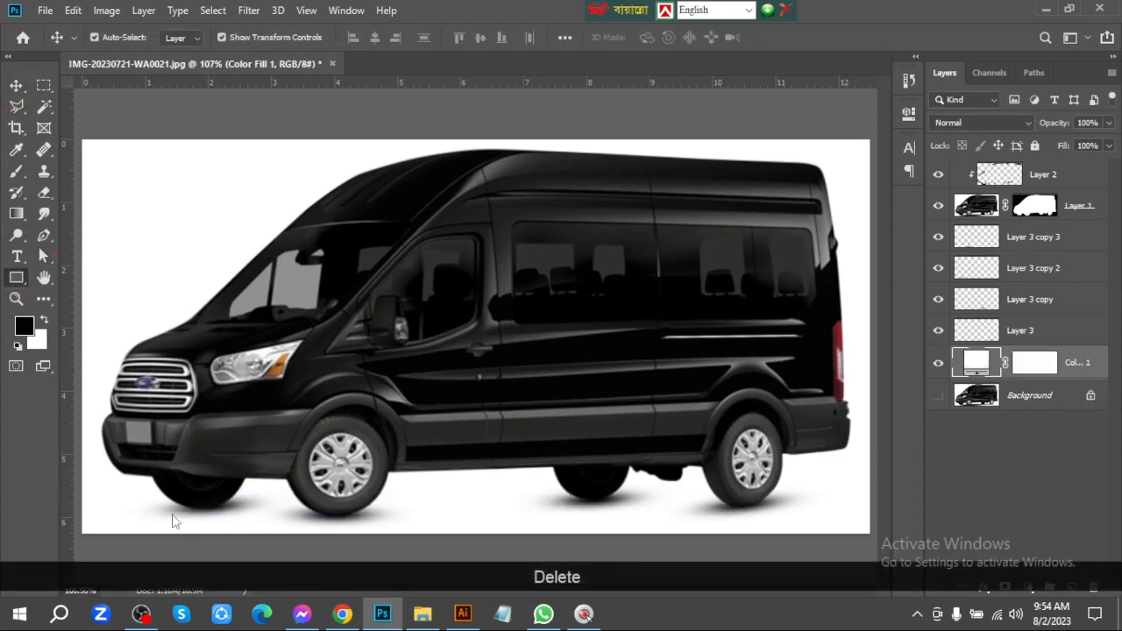
left_click_drag(190, 497, 734, 453)
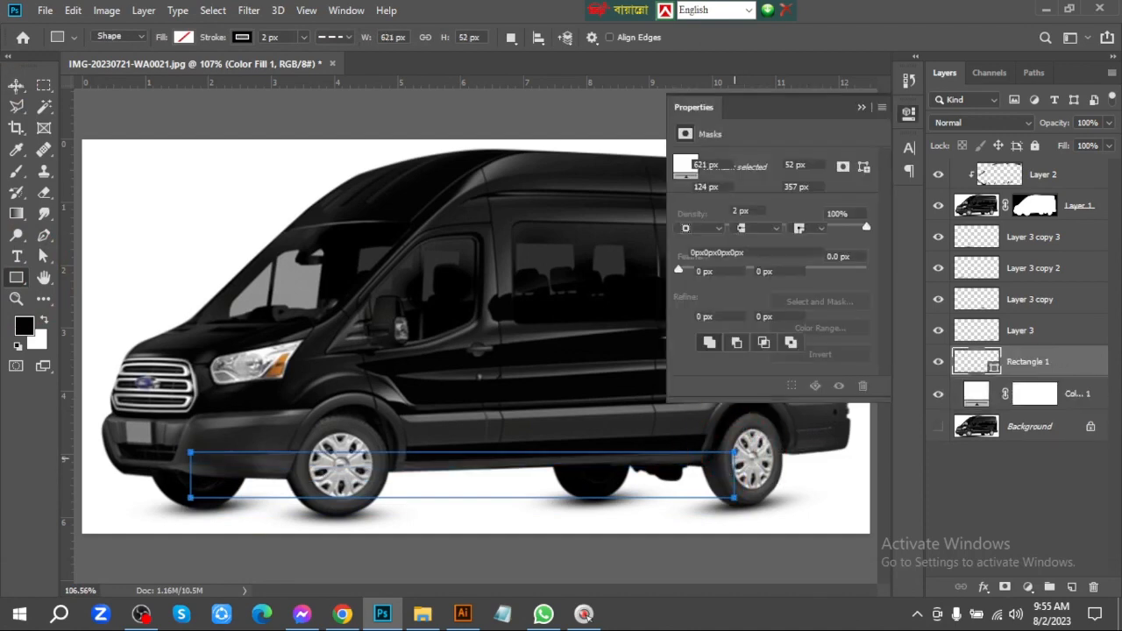
key("v")
Remove the rectangle's stroke and give it a black fill
left_click(711, 210)
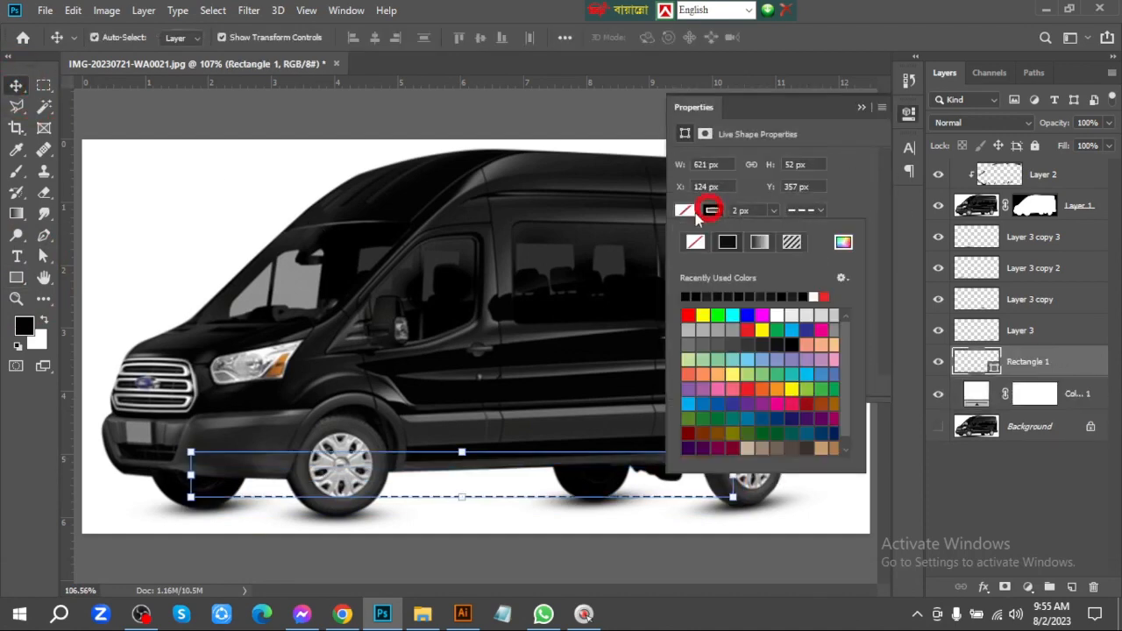
left_click(695, 242)
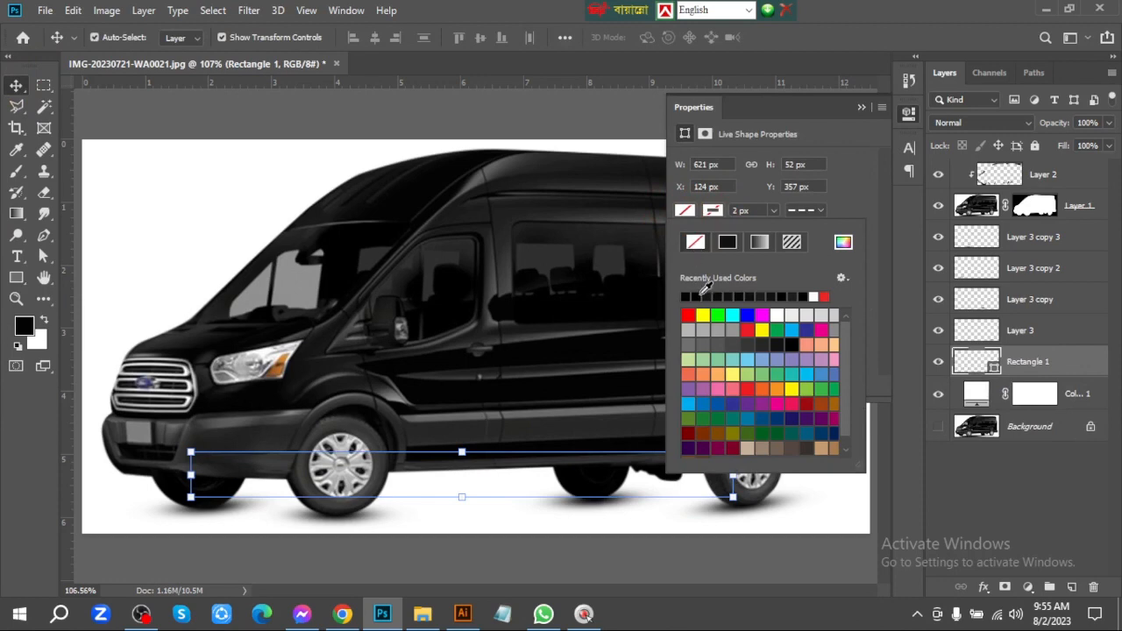
left_click(695, 296)
left_click(452, 7)
left_click(24, 86)
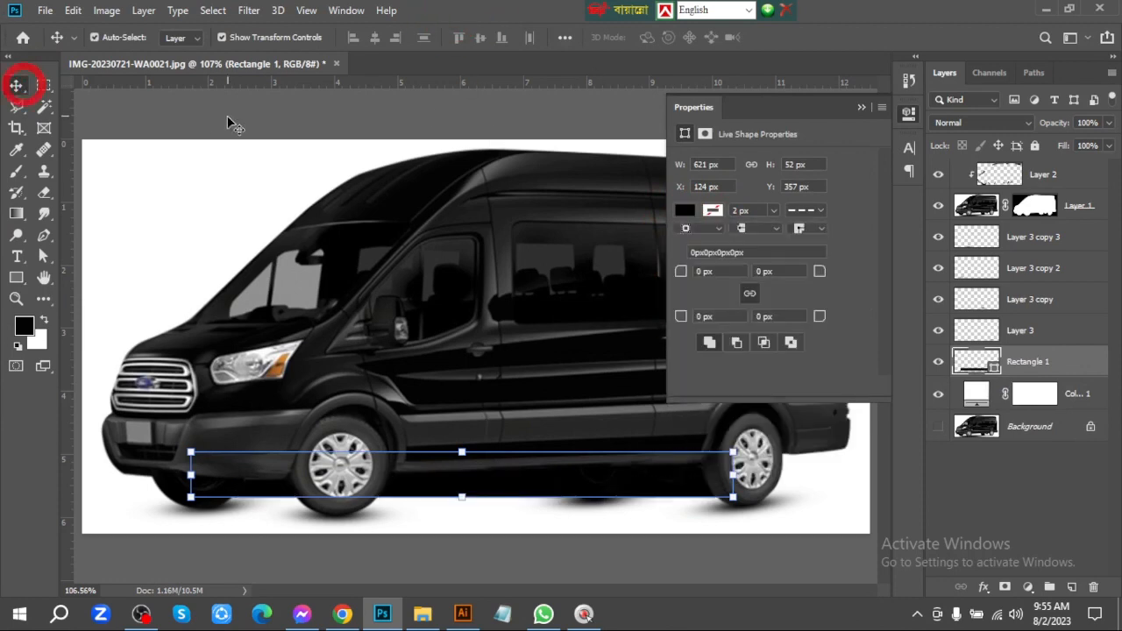
left_click(230, 119)
left_click_drag(575, 494, 605, 507)
key("ctrl+z")
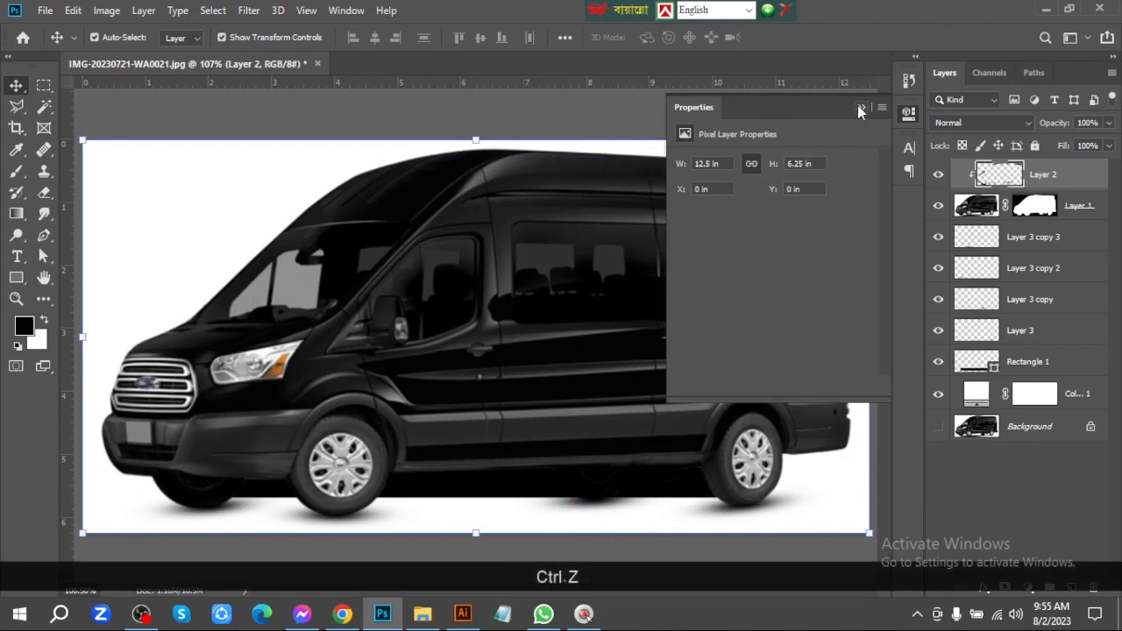
left_click(860, 108)
left_click(848, 105)
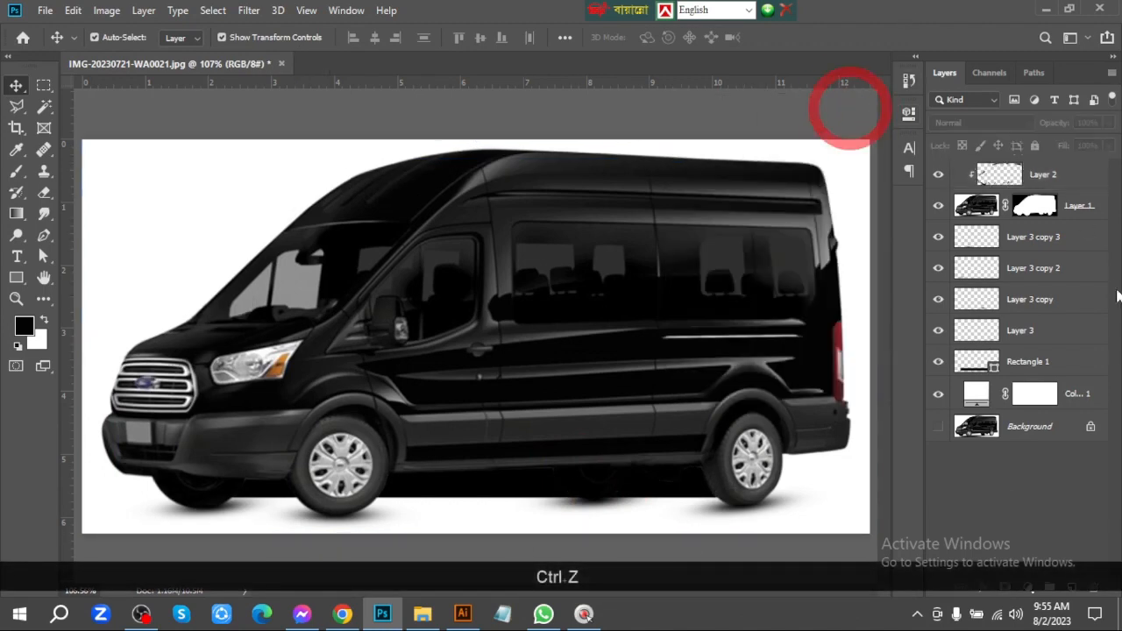
Try to rotate the black rectangle about 4.9° clockwise
left_click(1047, 363)
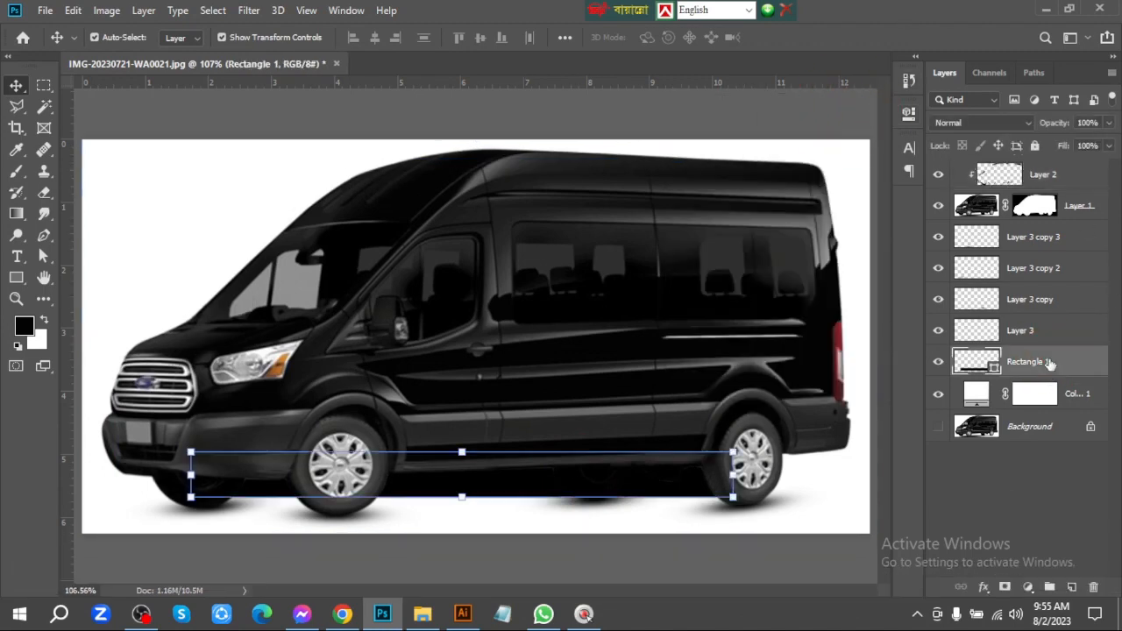
left_click(462, 498)
key("ctrl+z")
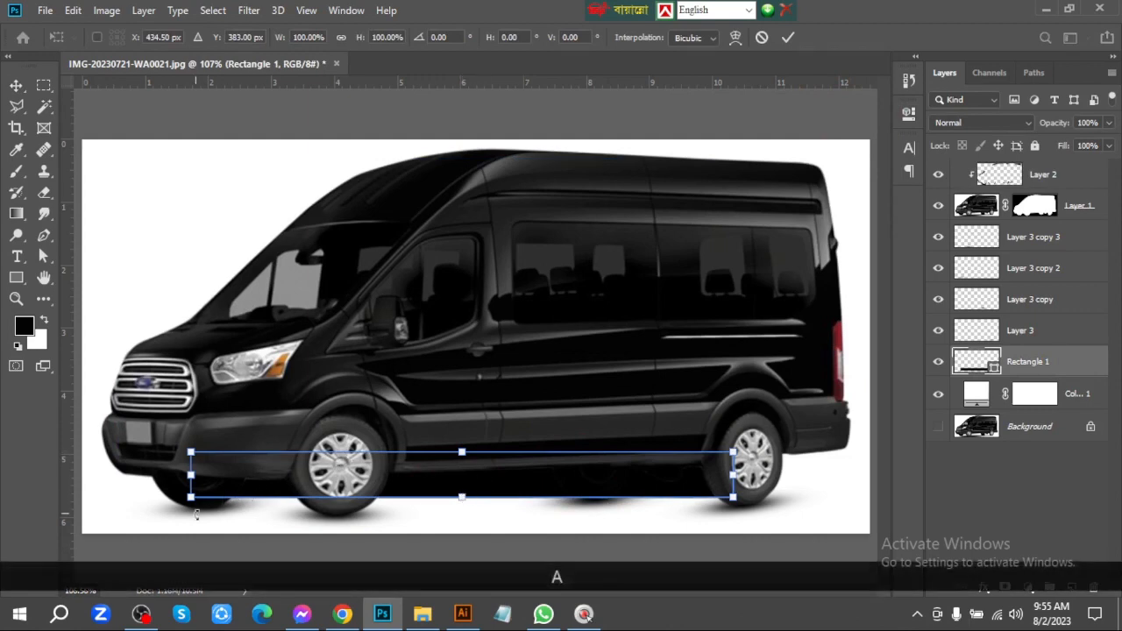
mouse_move(196, 524)
left_mouse_down()
mouse_move(208, 496)
mouse_move(188, 508)
left_mouse_up()
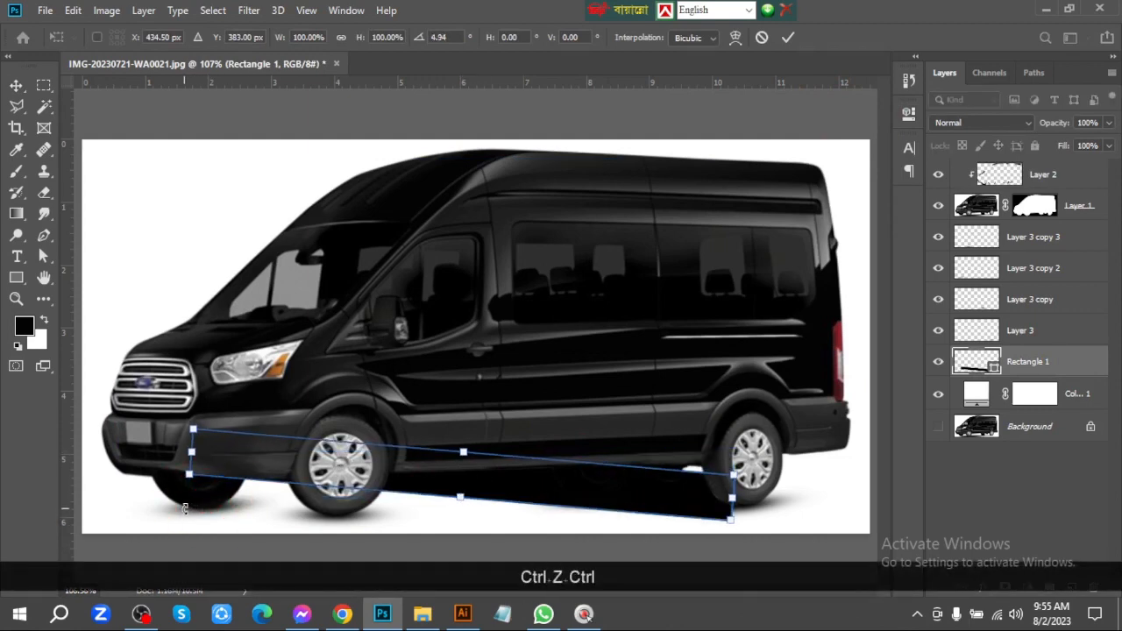
key("ctrl+z")
key("Return")
key("ctrl+z")
Convert the black rectangle to a regular path and move its four corner points to the ground contact points of the tires
key("a")
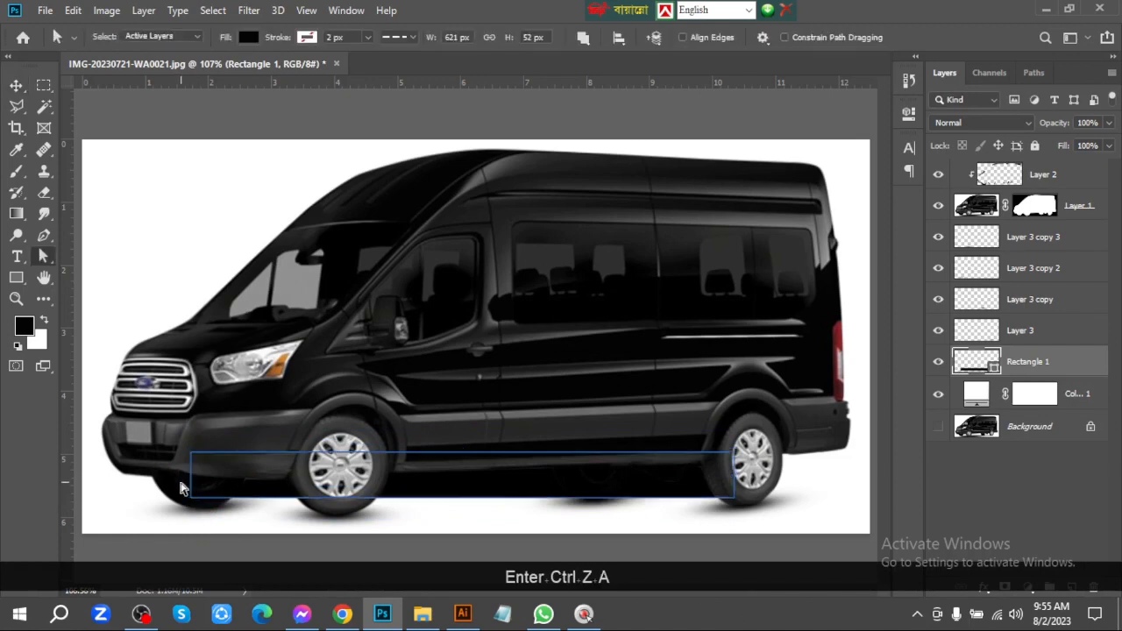
left_click_drag(224, 520, 329, 518)
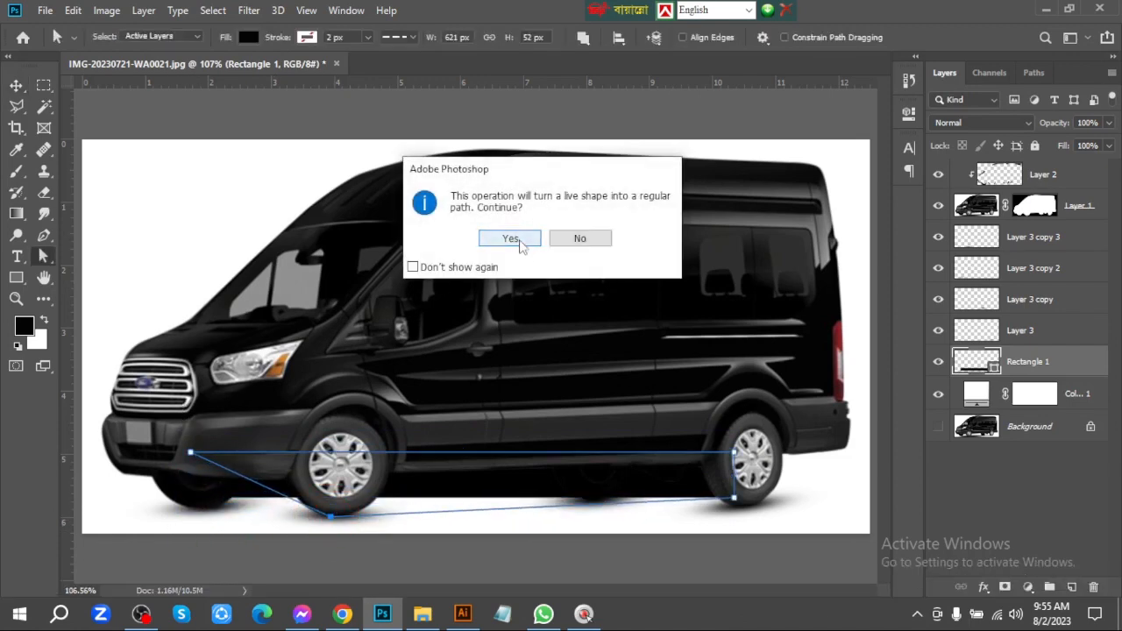
left_click(510, 238)
left_click_drag(193, 455, 169, 497)
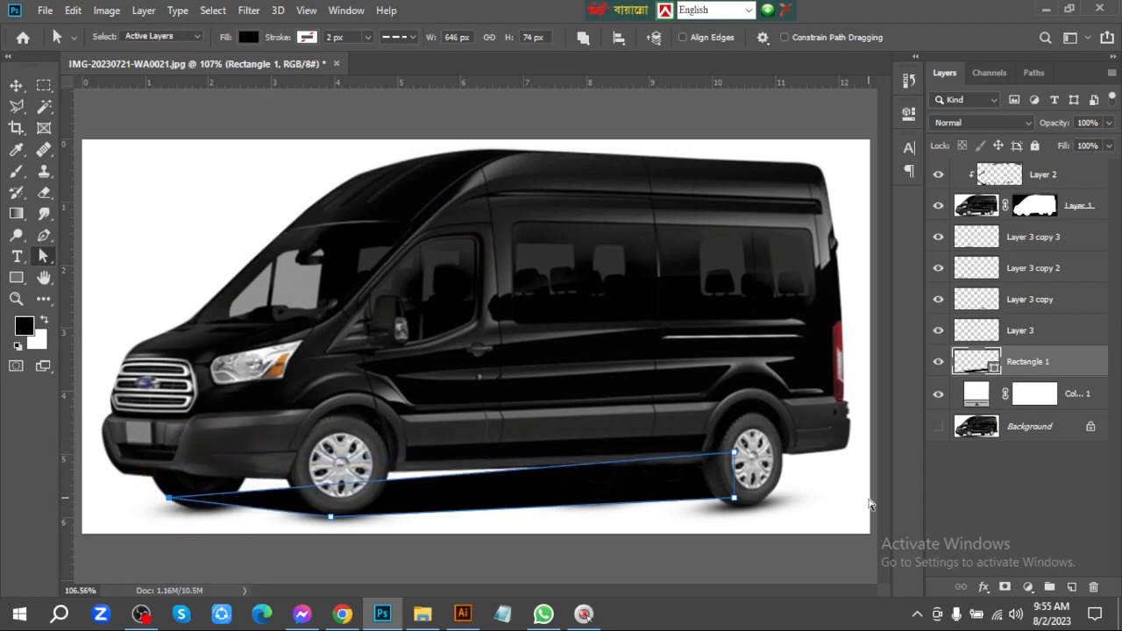
left_click_drag(732, 454, 597, 479)
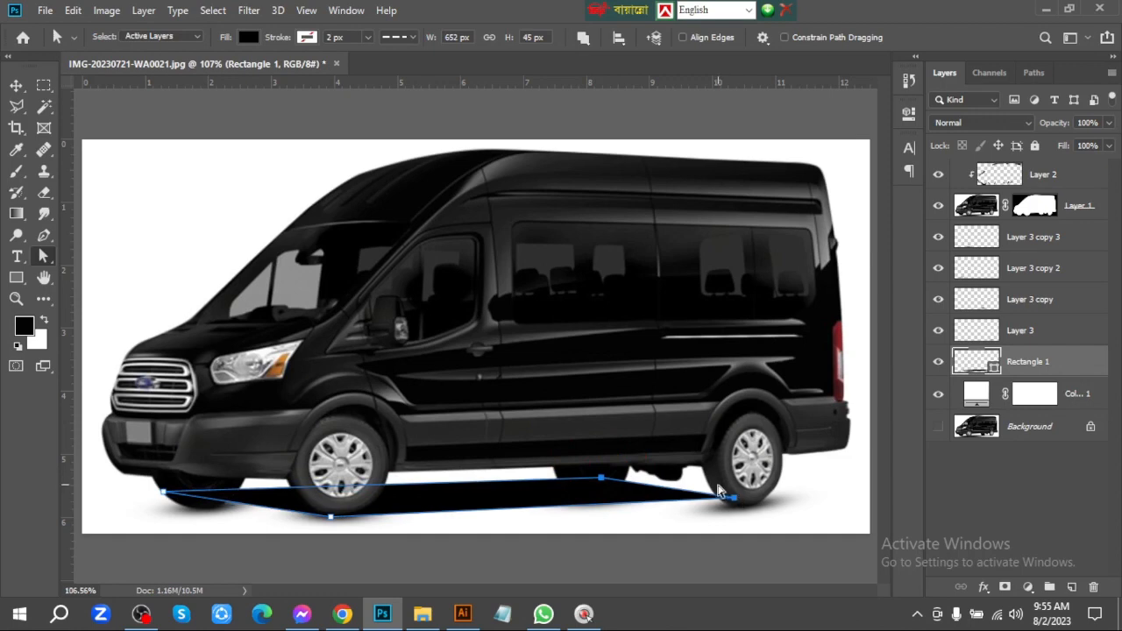
left_click_drag(733, 497, 764, 504)
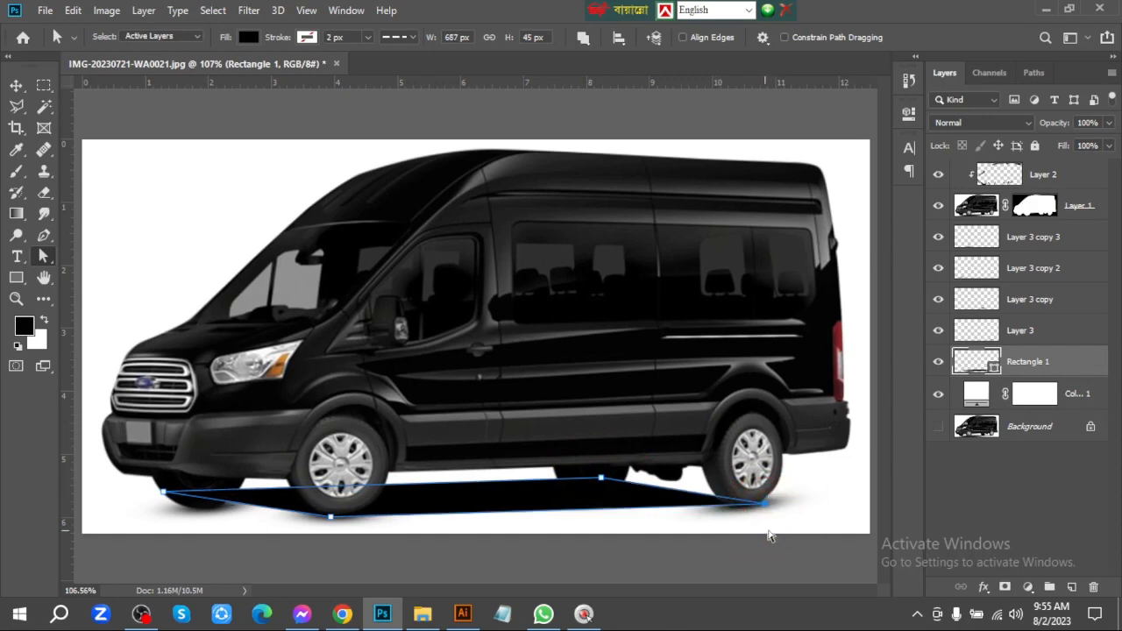
mouse_move(597, 481)
left_mouse_down()
mouse_move(585, 501)
mouse_move(587, 486)
left_mouse_up()
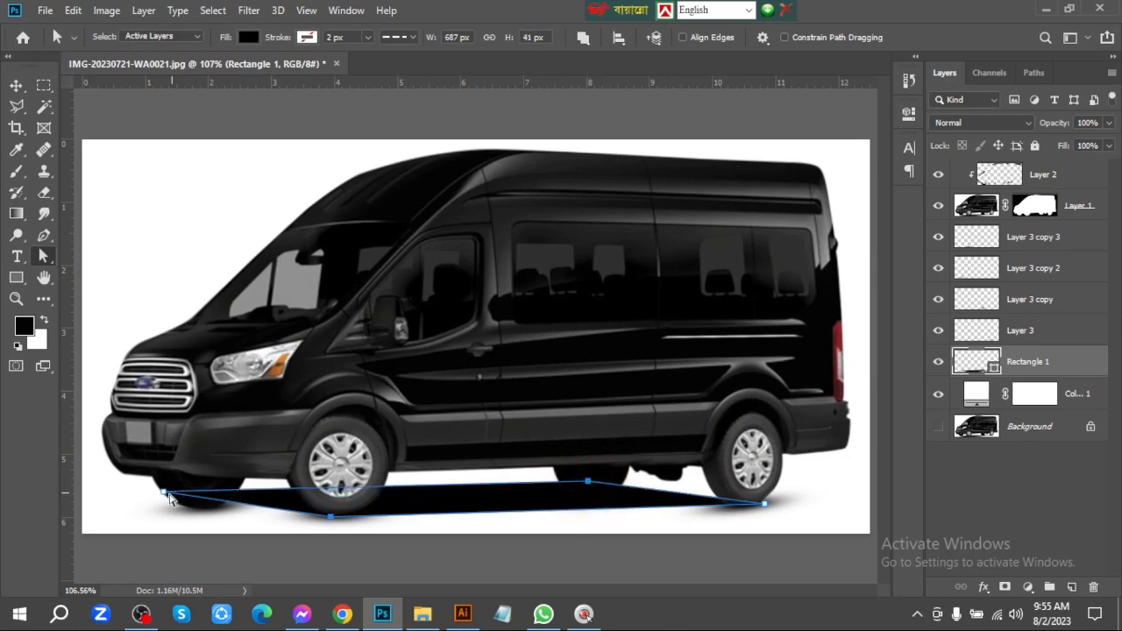
left_click_drag(169, 494, 173, 493)
left_click(16, 85)
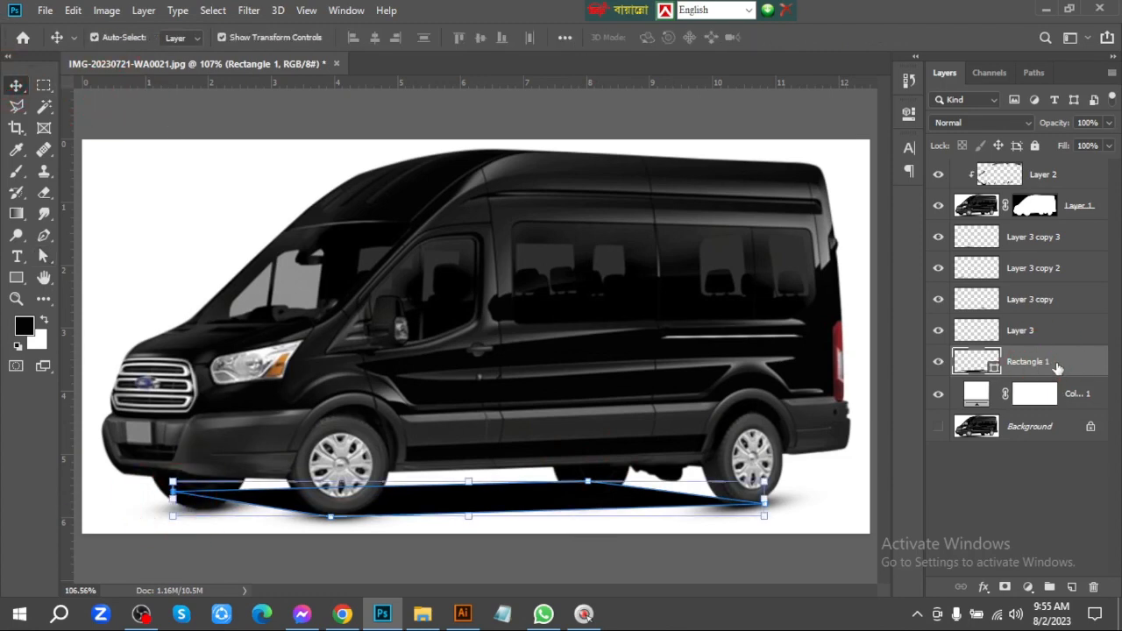
left_click(447, 111)
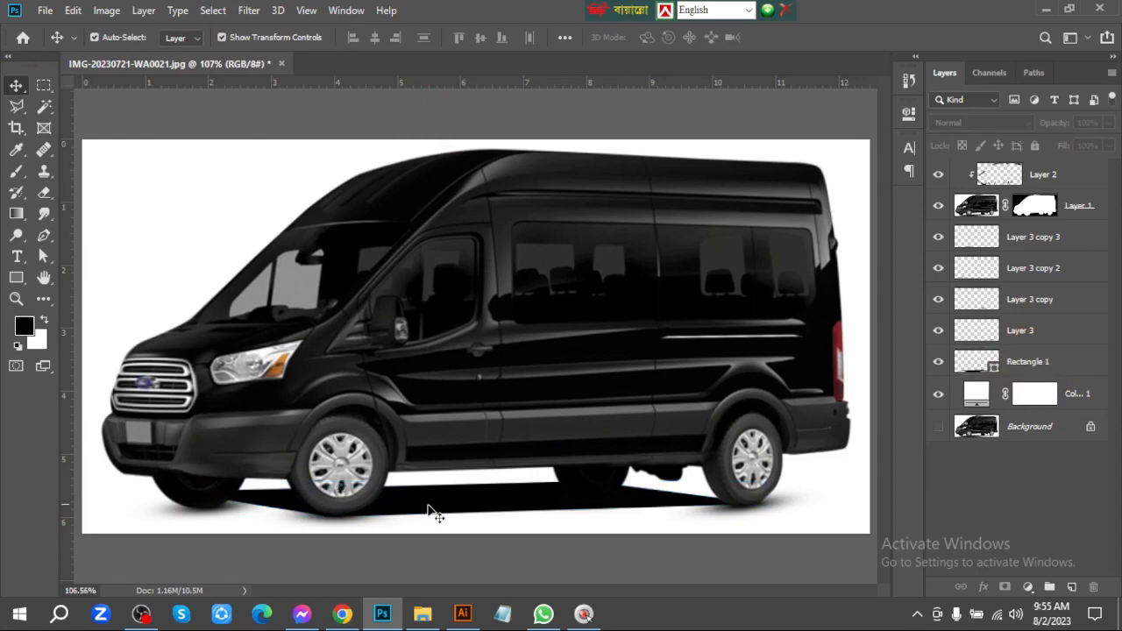
Convert the black underbody shape to a smart object and apply a Gaussian Blur with a 10-pixel radius
left_click(488, 511)
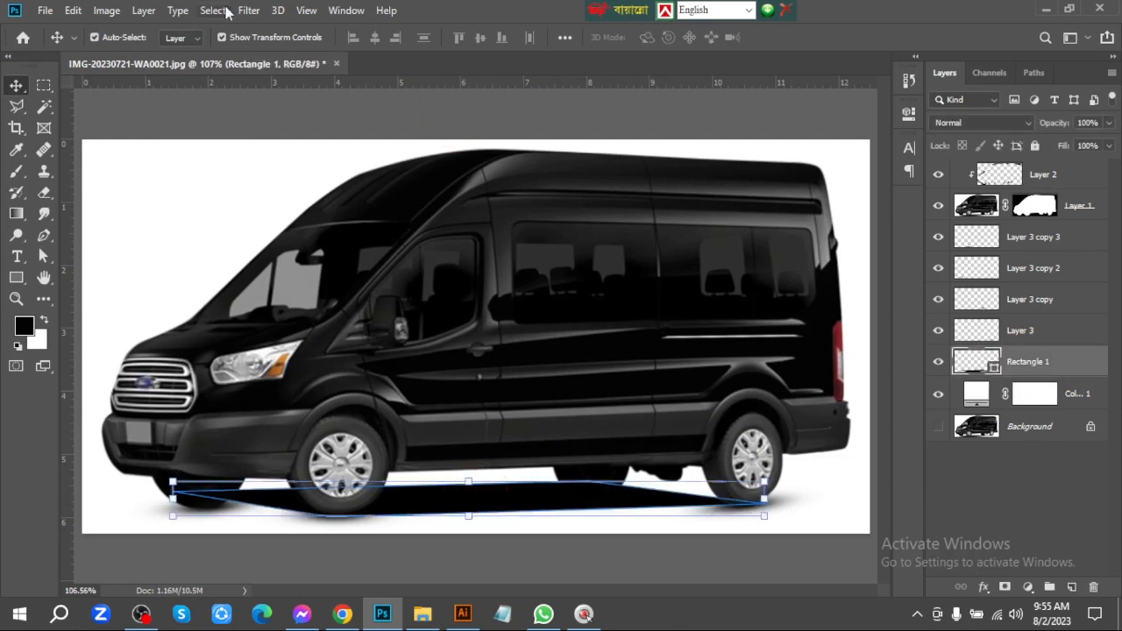
left_click(249, 10)
mouse_move(321, 193)
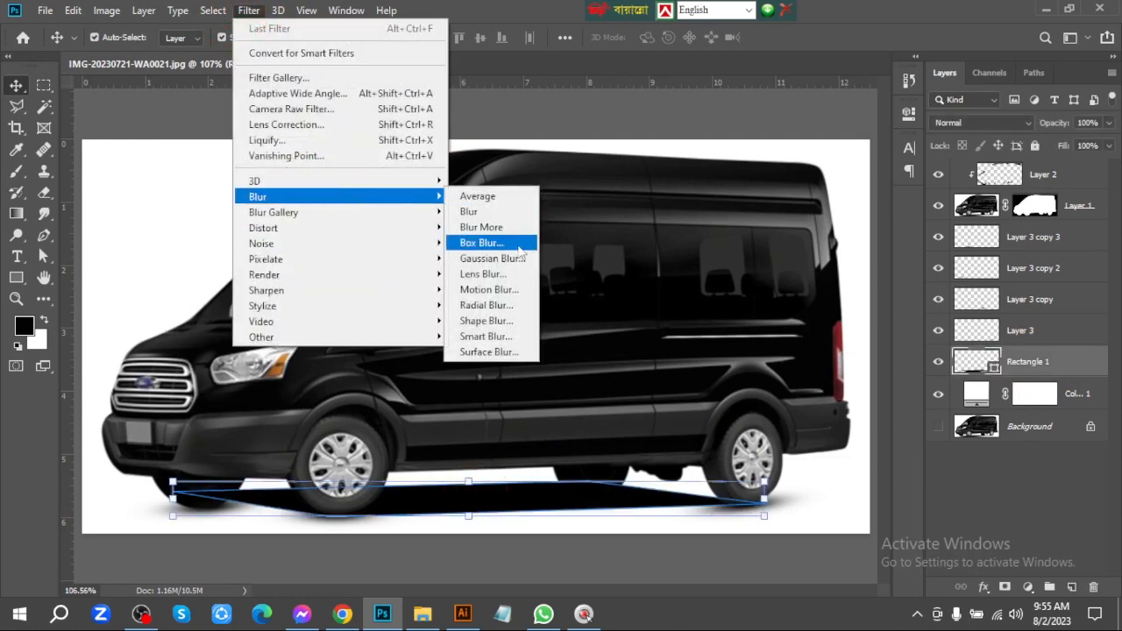
left_click(517, 258)
left_click(524, 235)
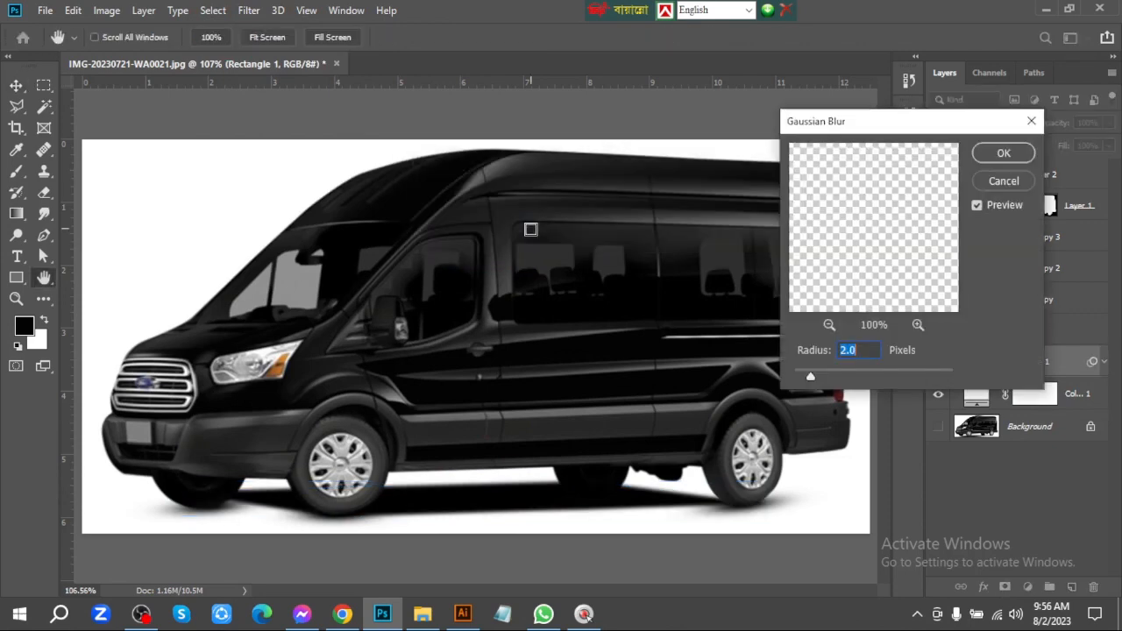
left_click_drag(812, 375, 830, 375)
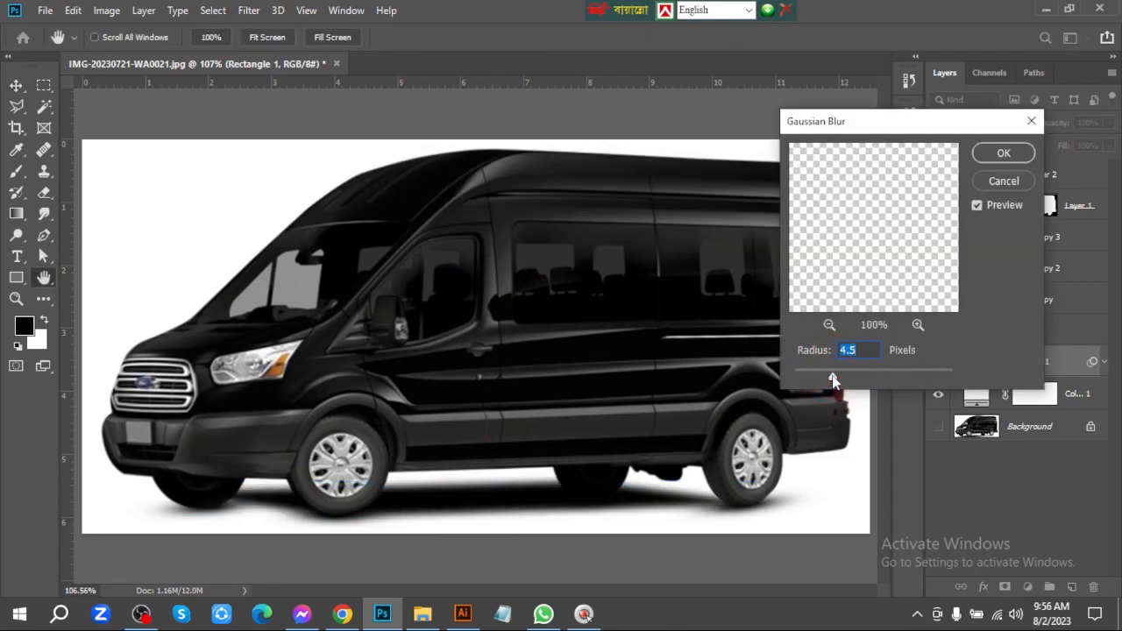
left_click_drag(834, 374, 861, 379)
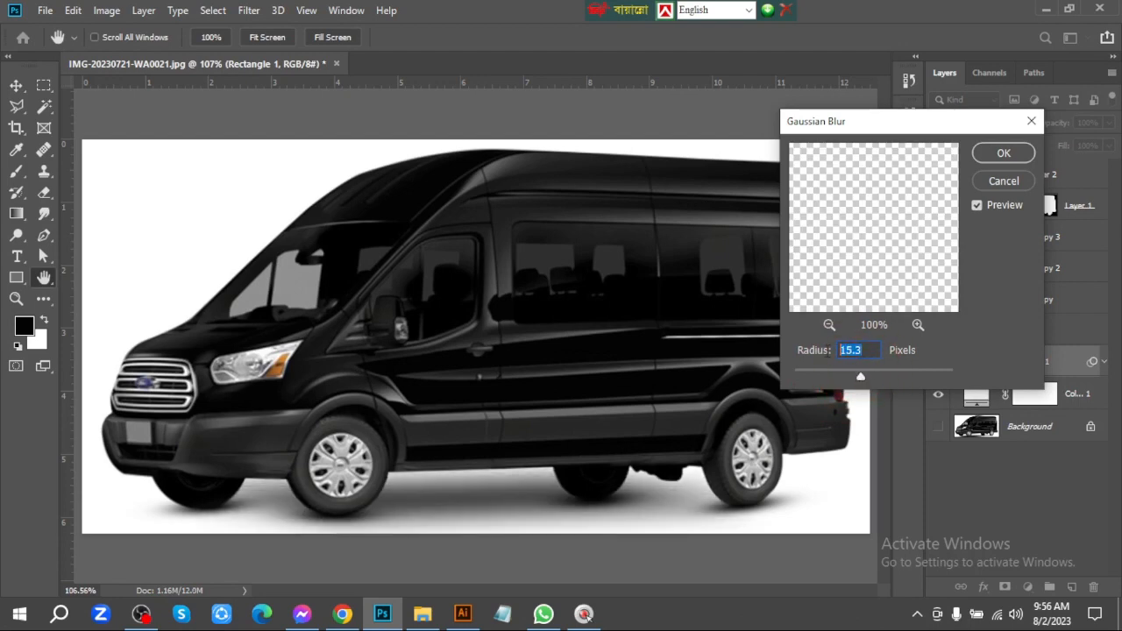
type("12")
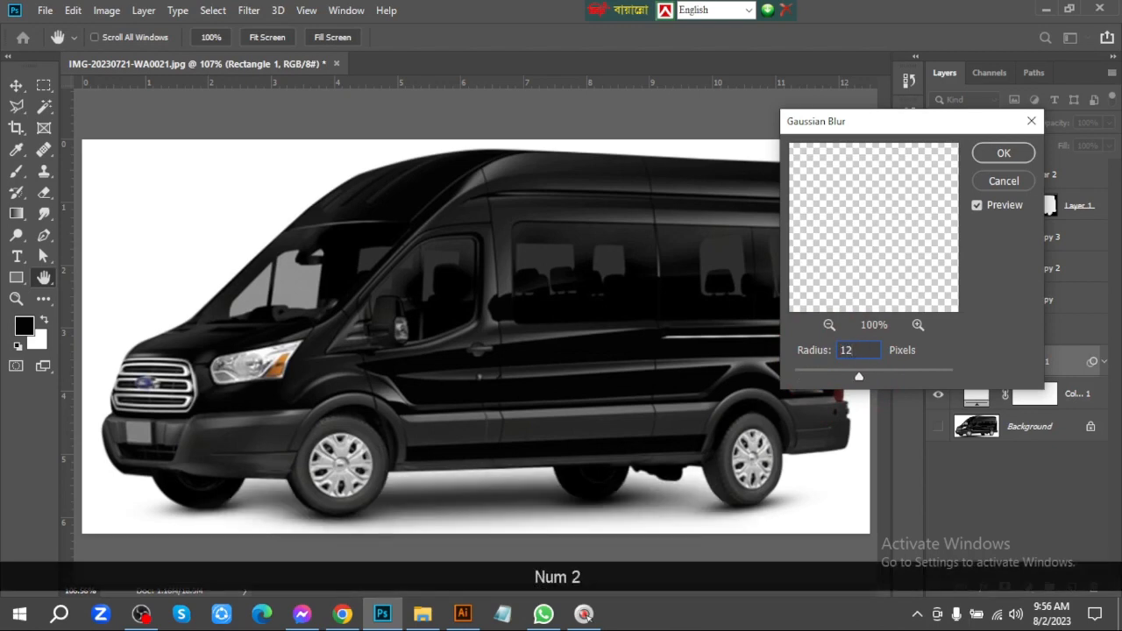
key("BackSpace")
type("1")
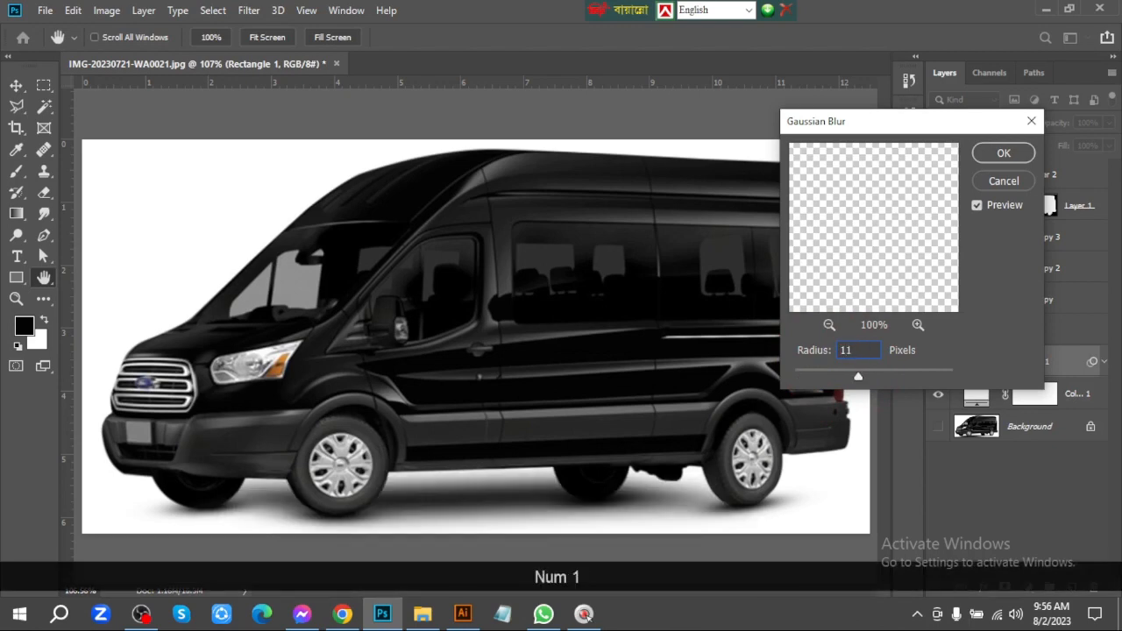
key("BackSpace")
type("0")
key("Return")
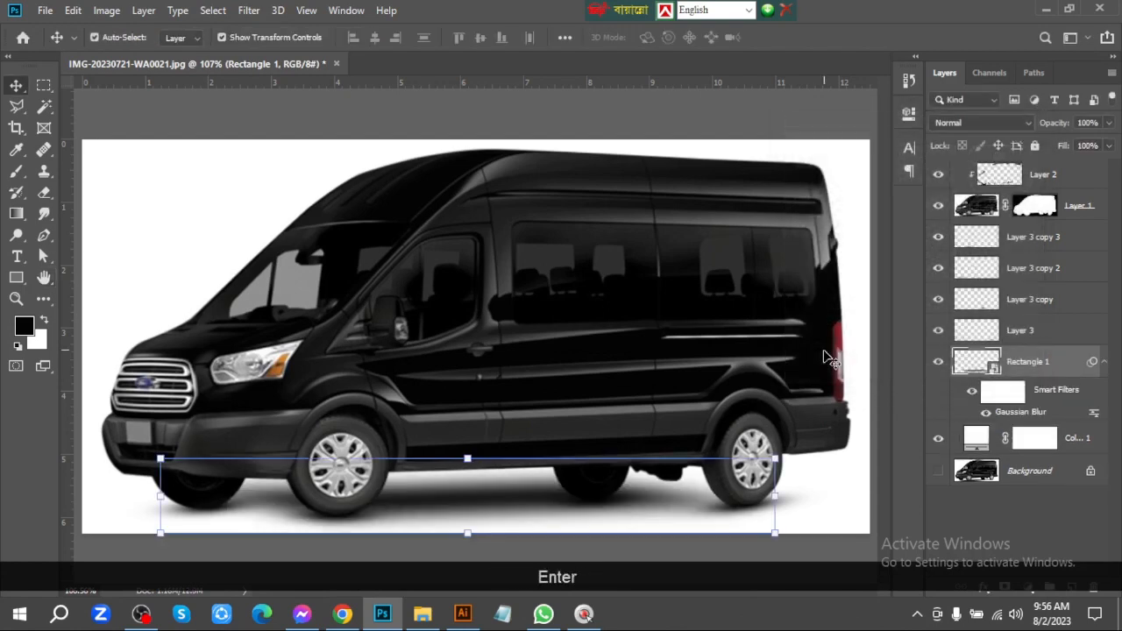
key("ctrl+0")
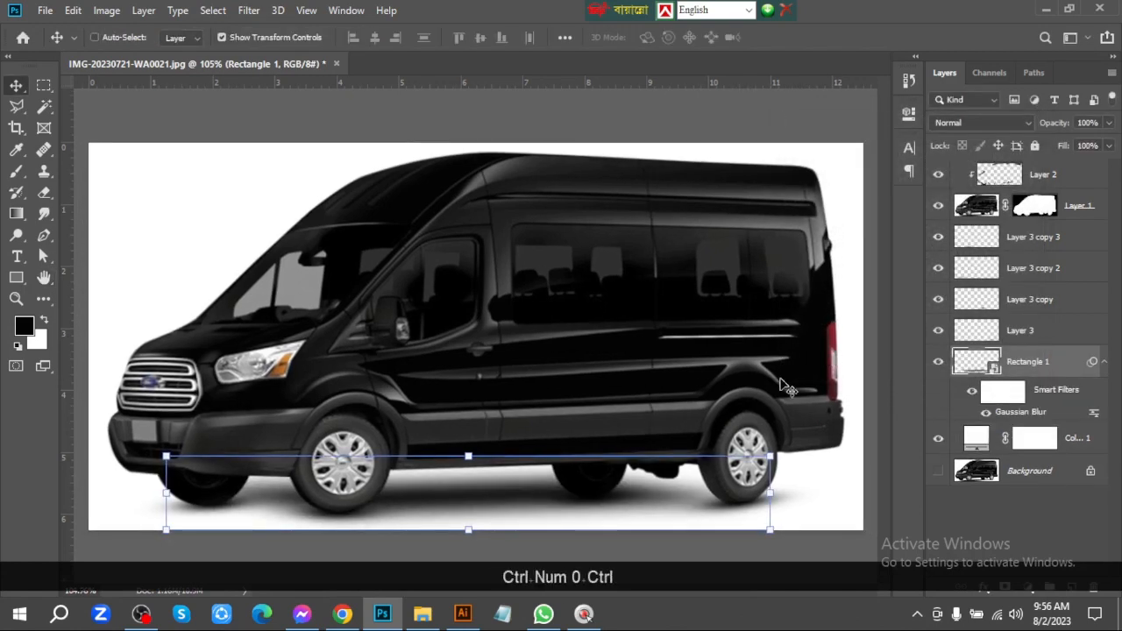
Warp the front end of the black underbody shadow so that it spreads out past the far front tire
key("ctrl+space")
left_click_drag(828, 358, 720, 376)
key("ctrl+space")
left_click_drag(365, 430, 450, 300)
left_click(490, 366, "ctrl")
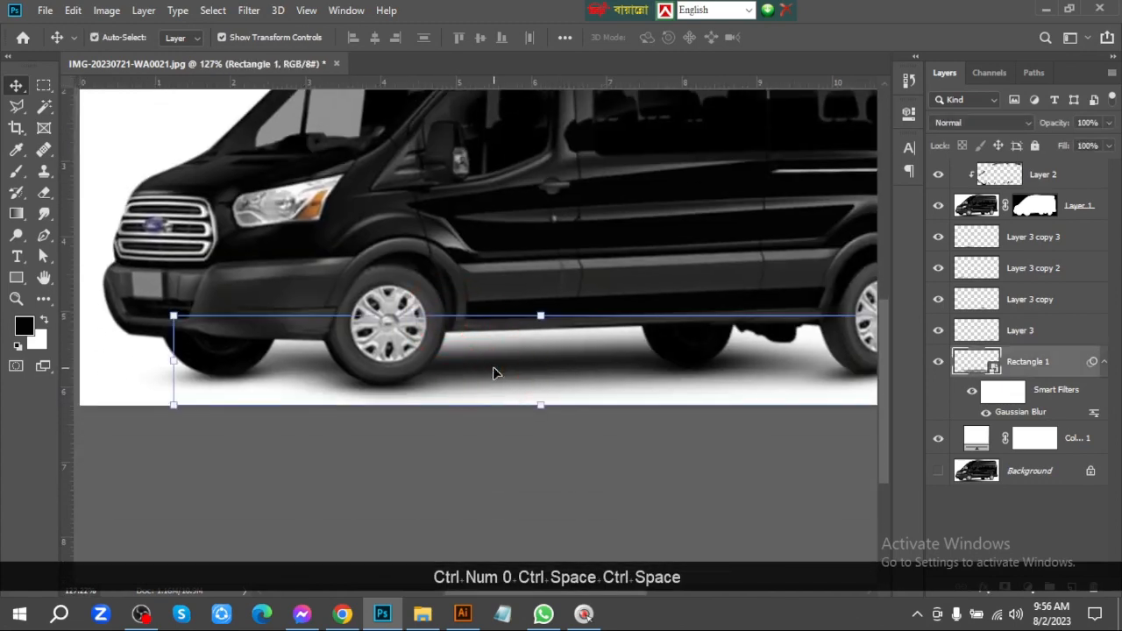
key("ctrl+t")
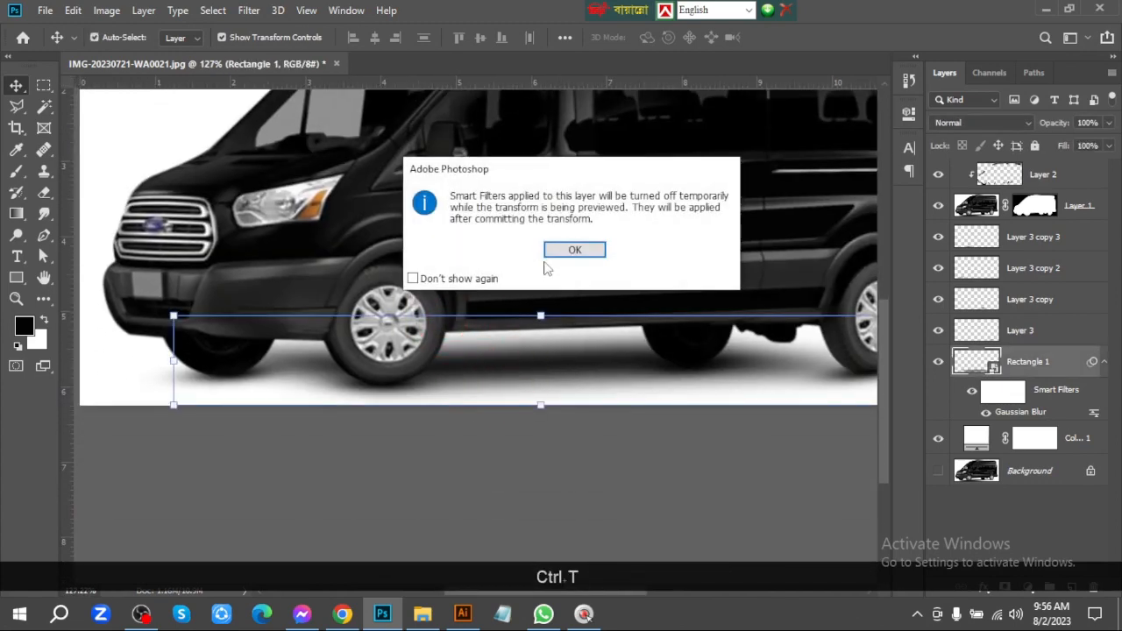
key("Return")
left_click_drag(222, 317, 220, 348)
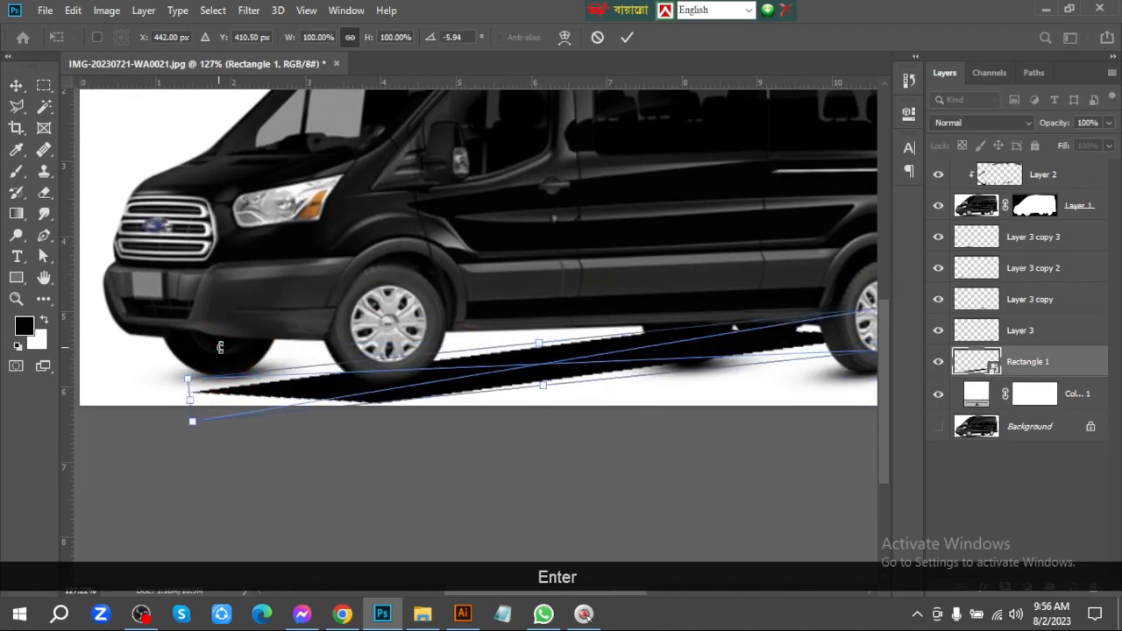
key("ctrl+z")
left_click(565, 38)
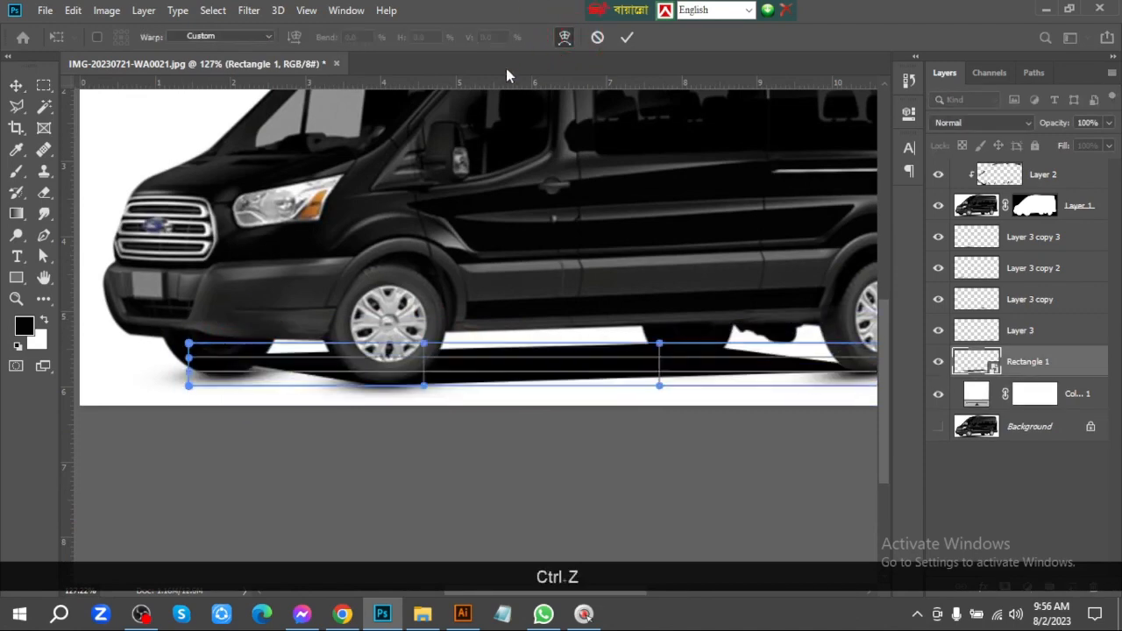
left_click_drag(196, 373, 228, 330)
left_click_drag(198, 376, 179, 387)
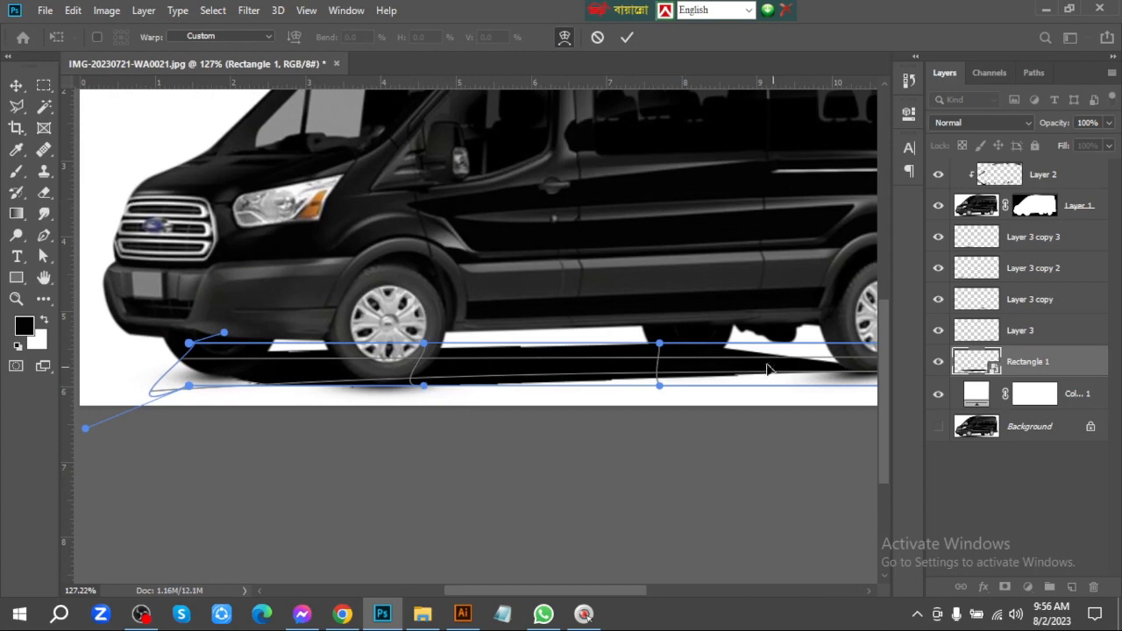
Warp the rear end of the underbody shadow so that it extends outward beyond the rear tire
left_click_drag(761, 340, 460, 330)
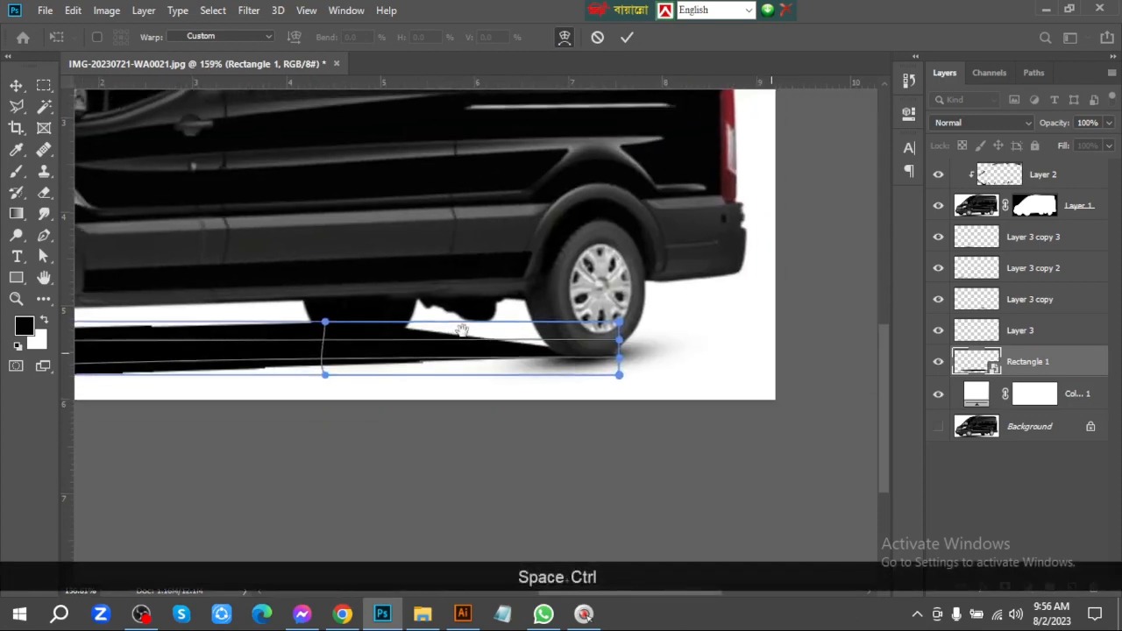
left_click_drag(619, 382, 659, 394)
left_click_drag(620, 339, 633, 301)
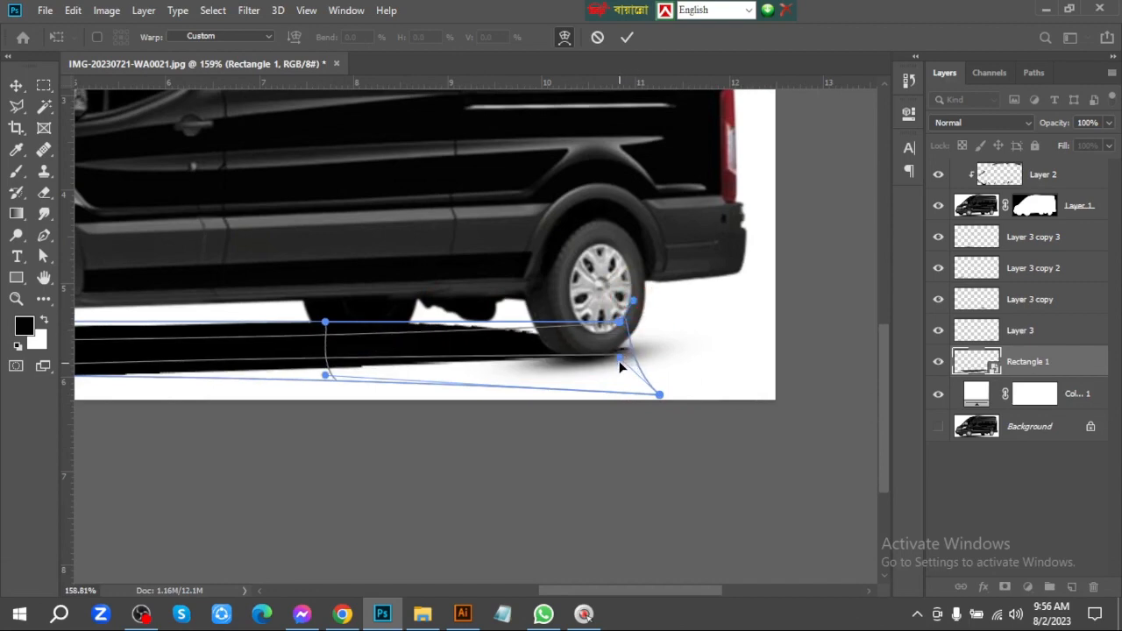
left_click_drag(619, 358, 691, 385)
Refine the warp of the underbody shadow around the front tires and apply the transformation
key("space")
left_click_drag(289, 303, 622, 361)
key("space")
left_click_drag(407, 328, 664, 301)
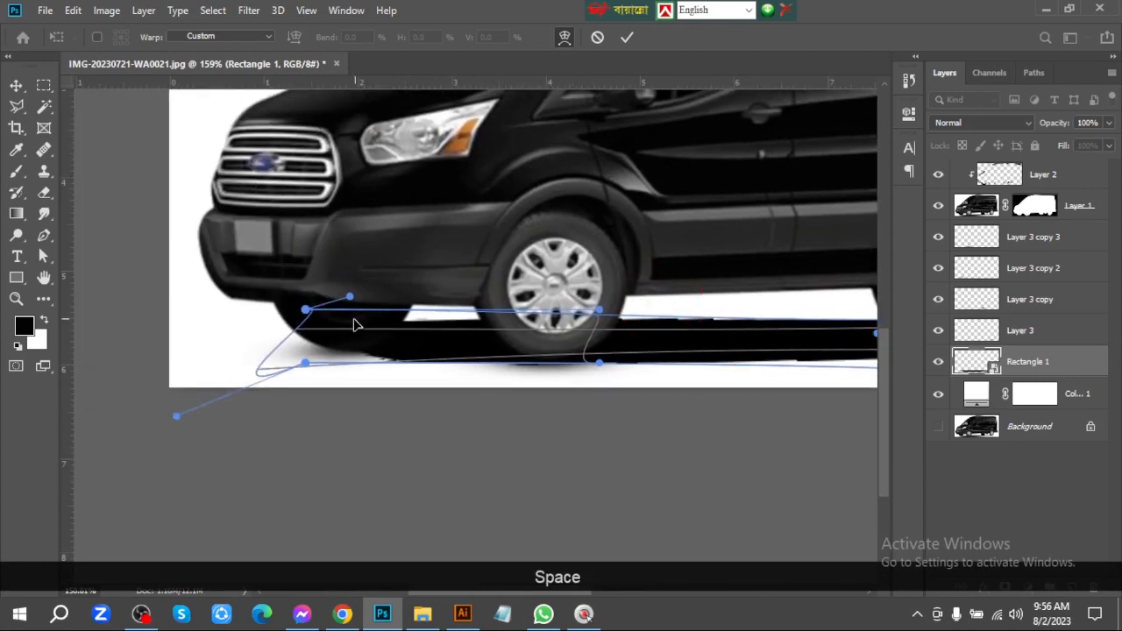
left_click_drag(358, 342, 347, 348)
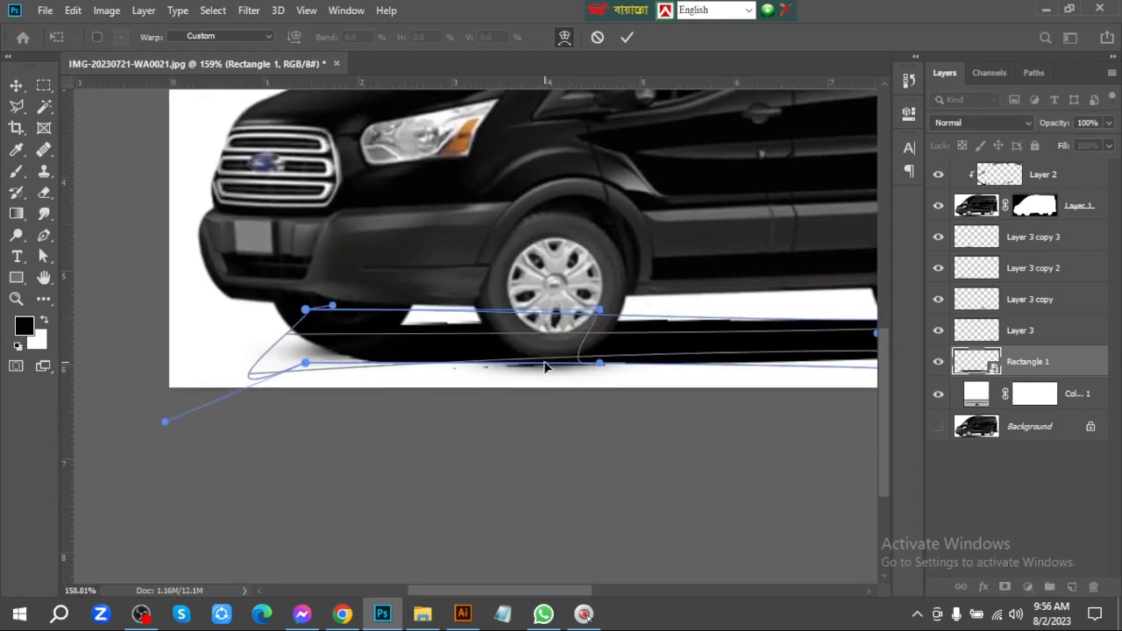
left_click_drag(546, 368, 535, 369)
key("Return")
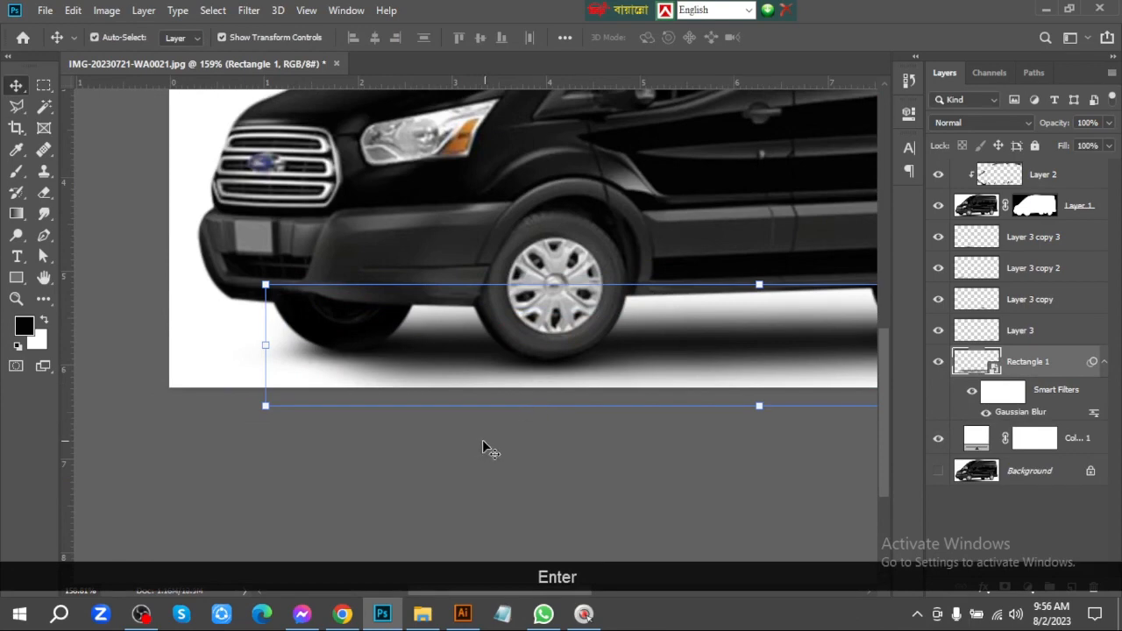
Set the opacity of the blurred underbody shadow layer Rectangle 1 to 90%
key("ctrl+KP_0")
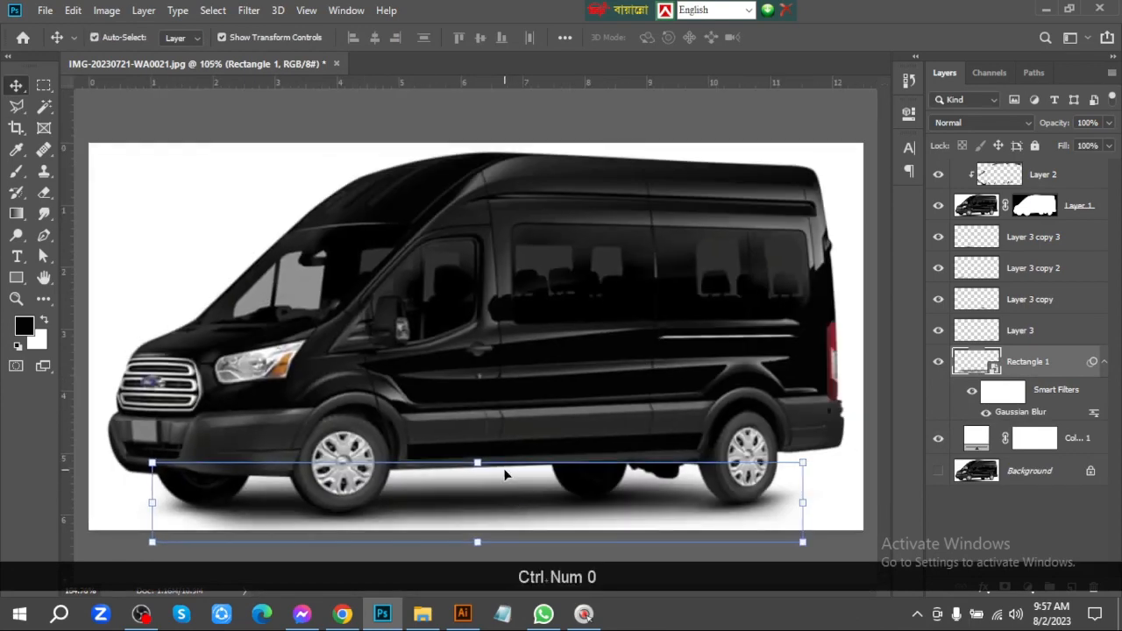
left_click_drag(703, 409, 671, 403)
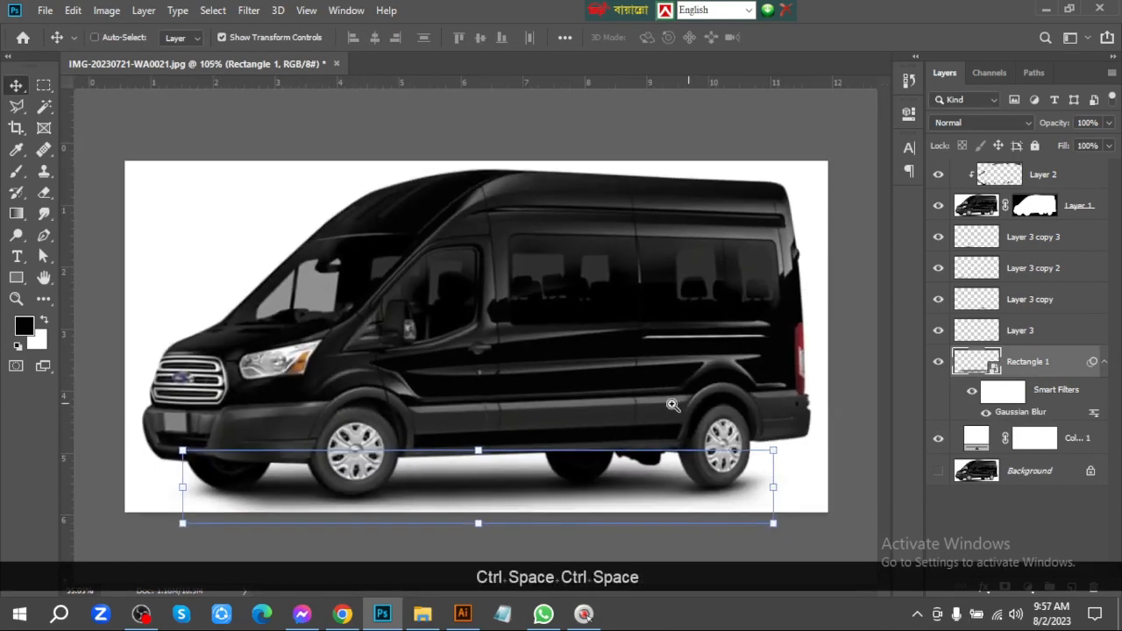
left_click(866, 414)
left_click(470, 484)
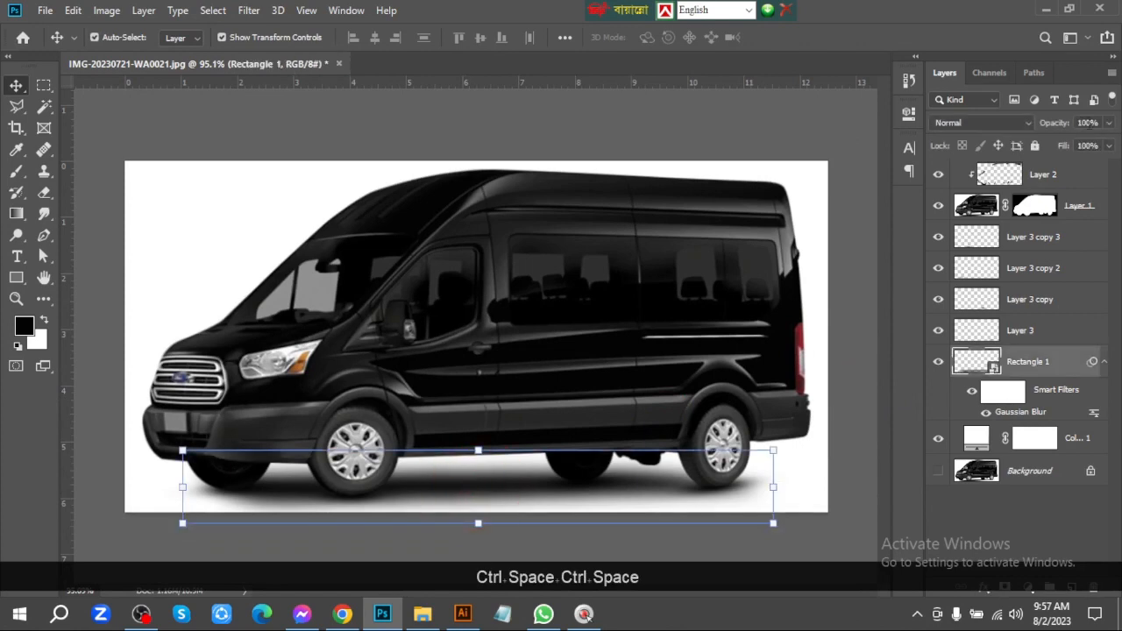
key("shift+Down")
key("shift+Down")
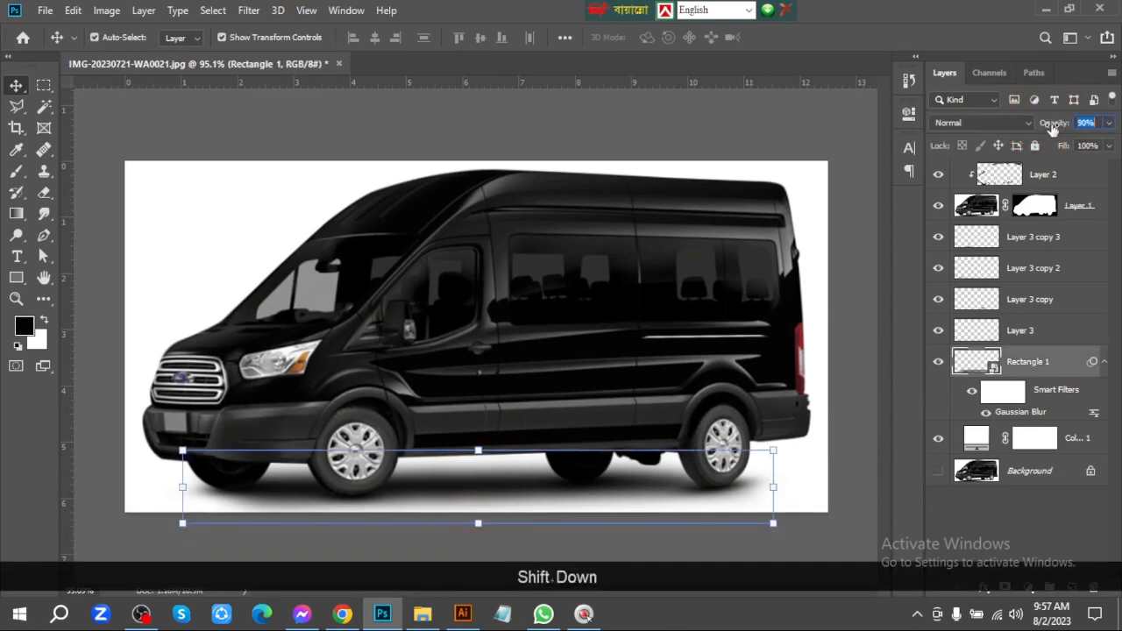
key("shift+Up")
key("Return")
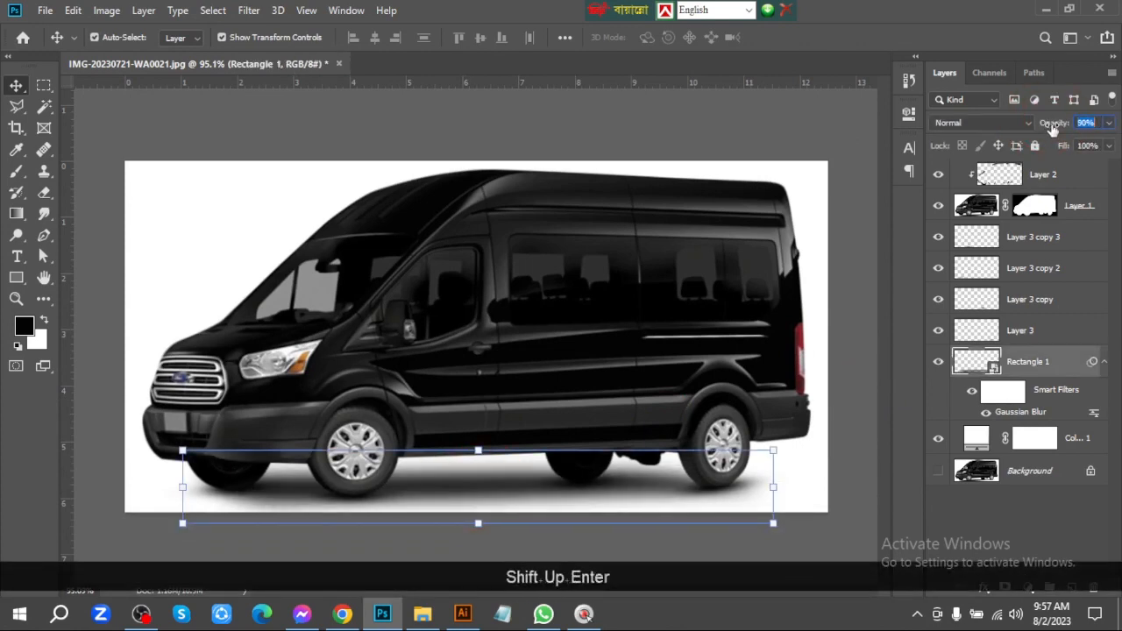
left_click(884, 407)
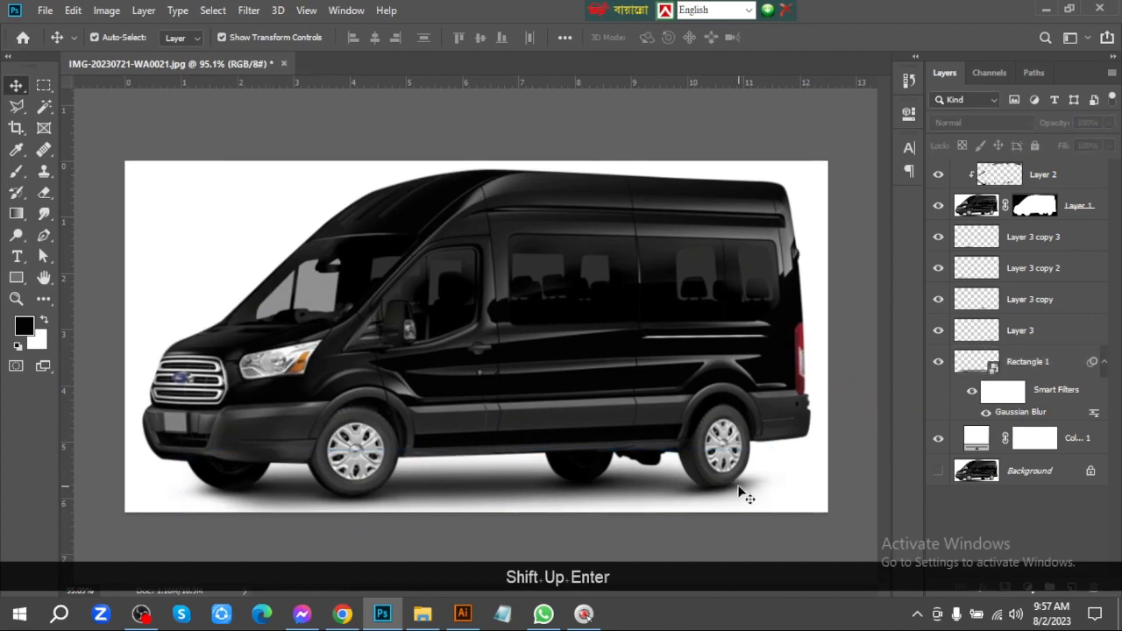
Rotate the soft shadow under the rear tire, on Layer 3, about 3° clockwise
left_click(745, 491)
left_click_drag(799, 476, 814, 476)
key("Return")
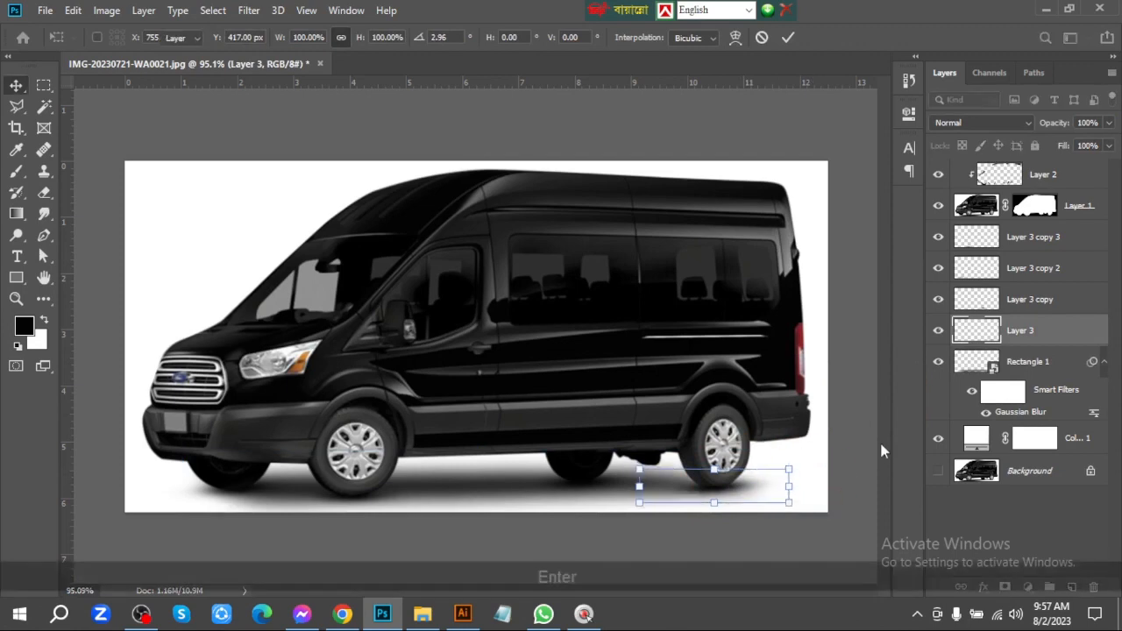
left_click(852, 430)
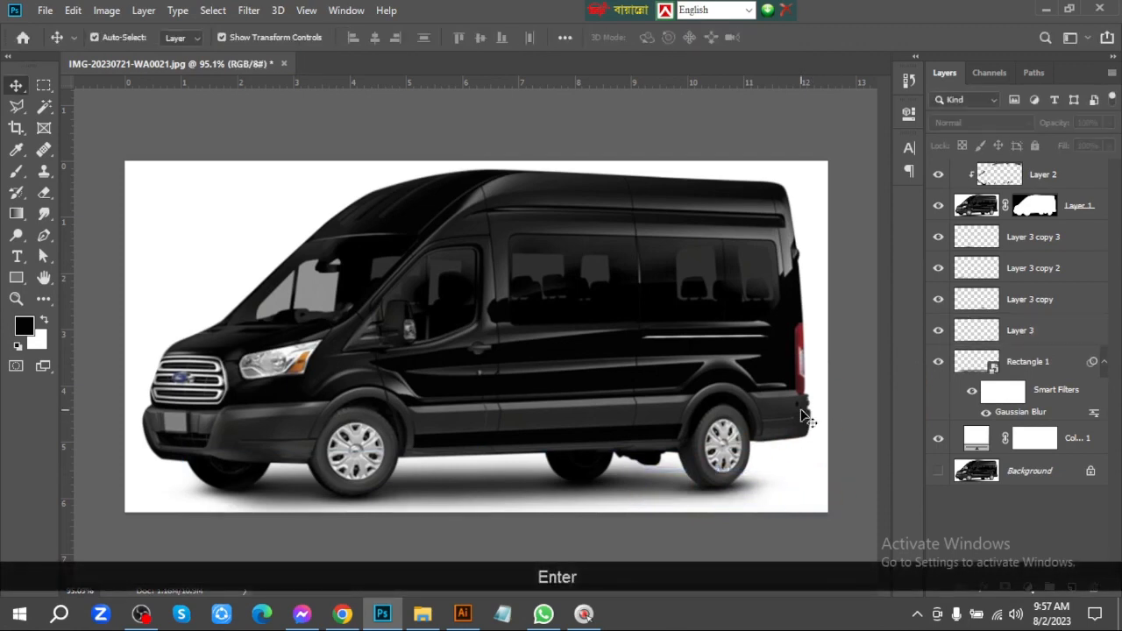
Nudge the Layer 3 shadow in small increments to align it with the contact point of the rear tire
left_click(743, 487)
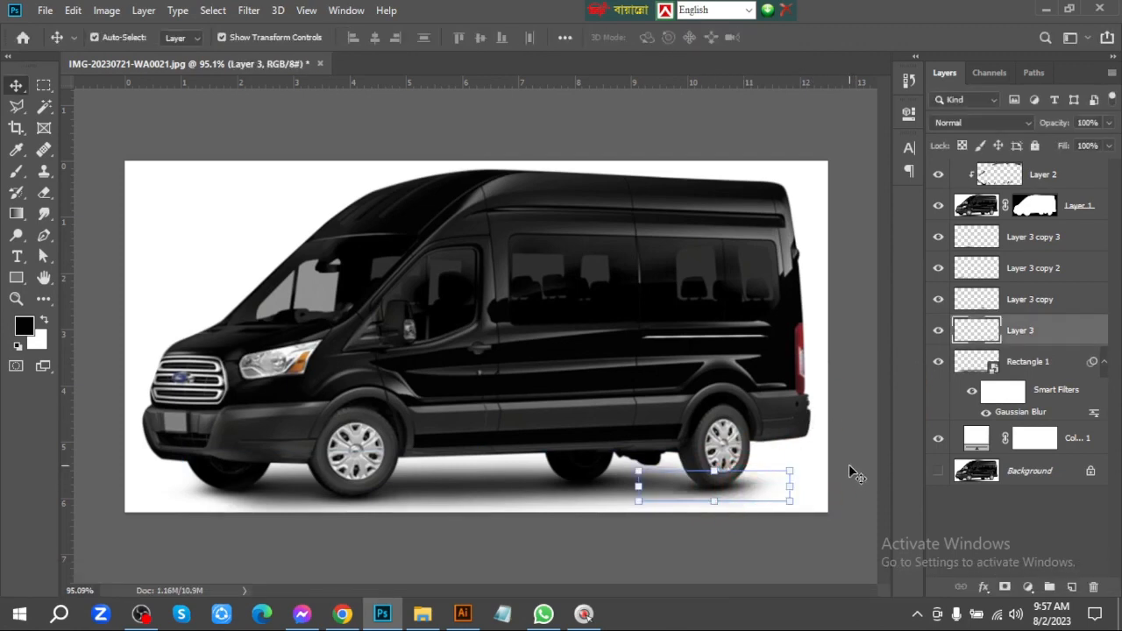
key("Up")
key("Left")
key("Left")
key("Left")
key("Down")
key("Down")
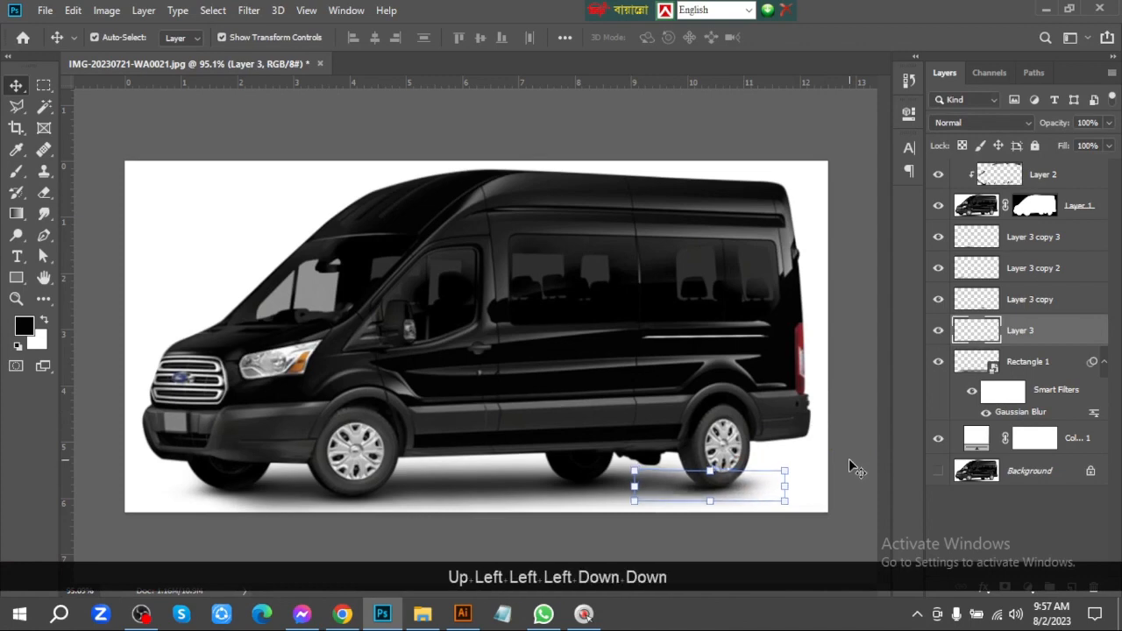
key("Right")
key("Right")
key("Down")
key("Up")
key("Up")
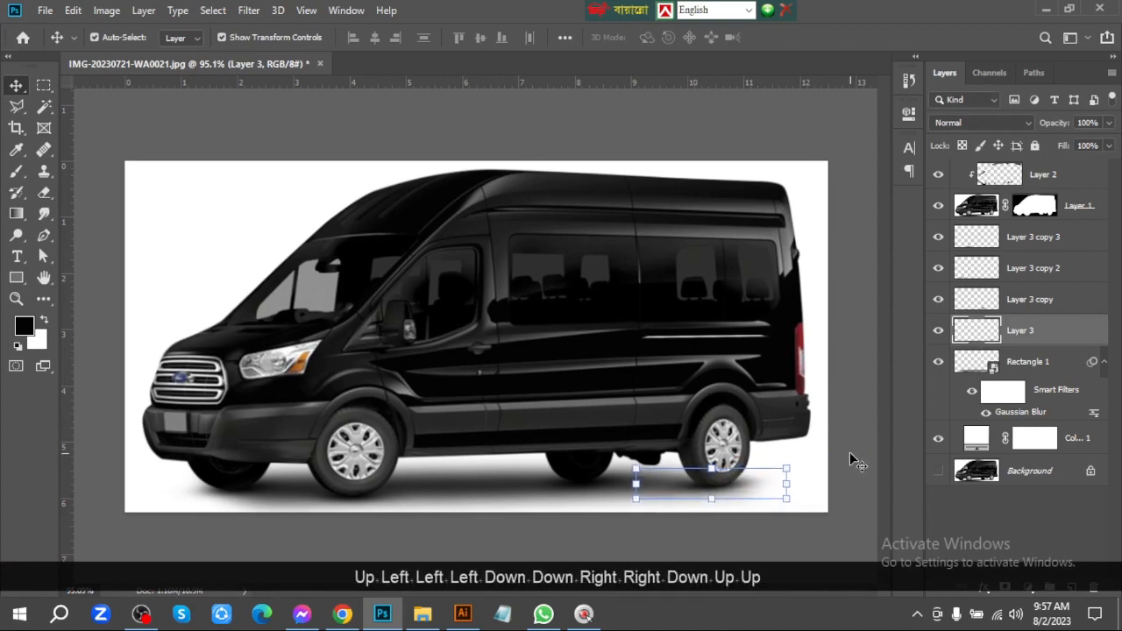
key("Down")
key("Right")
key("Right")
key("Up")
left_click(854, 451)
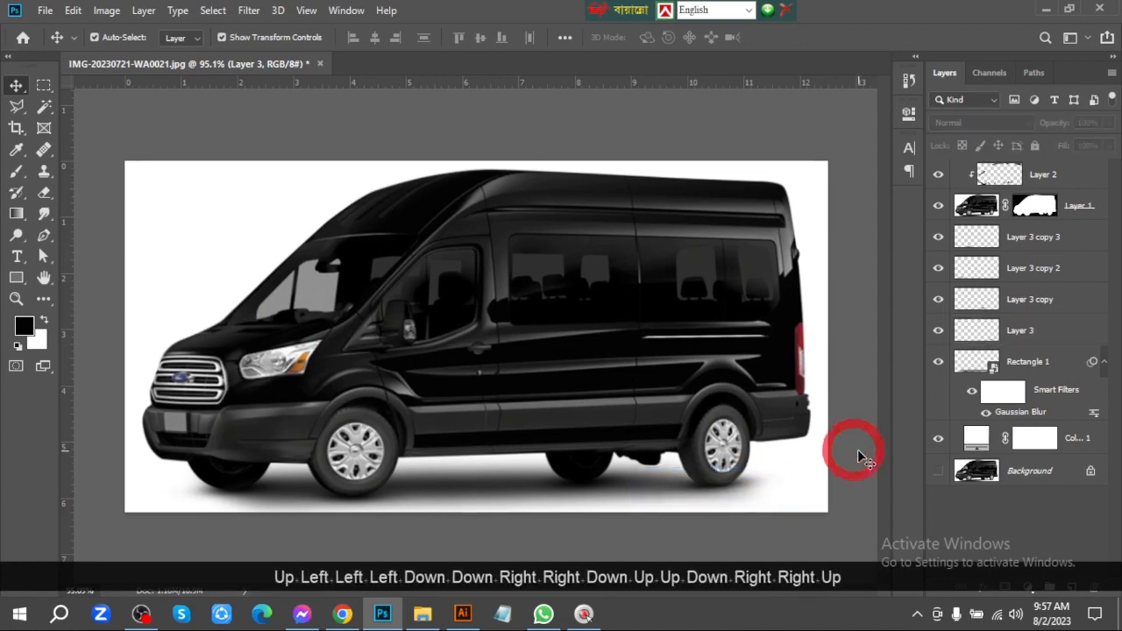
Group all layers above the Background, from the solid color fill to Layer 2, and make the Background layer visible
key("ctrl+space")
left_click_drag(851, 448, 811, 451)
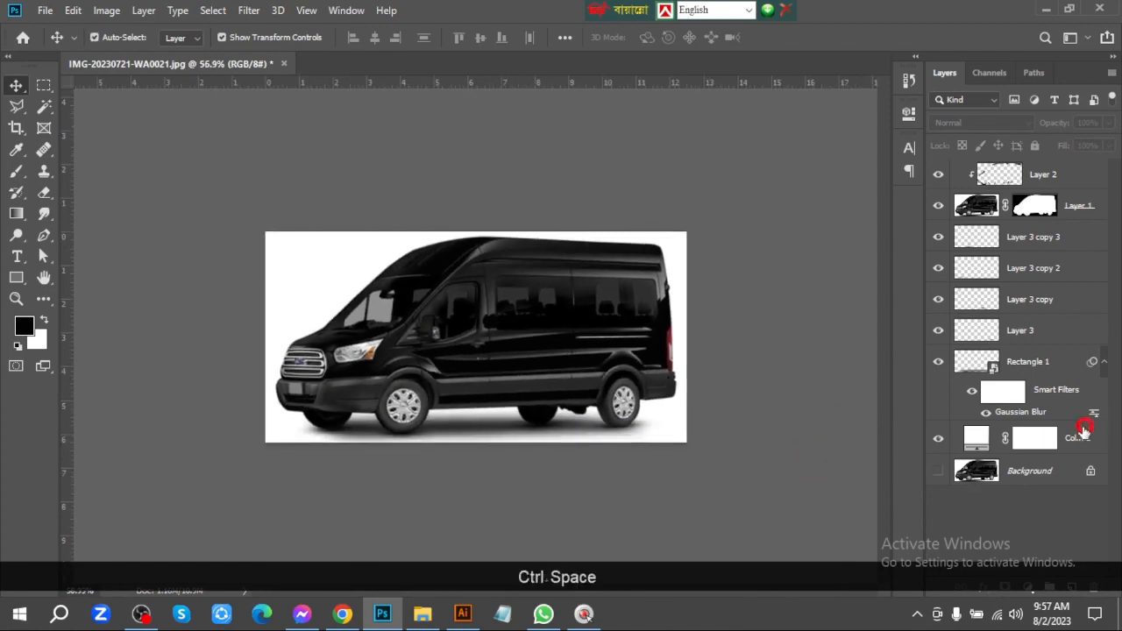
left_click(1072, 175, "shift")
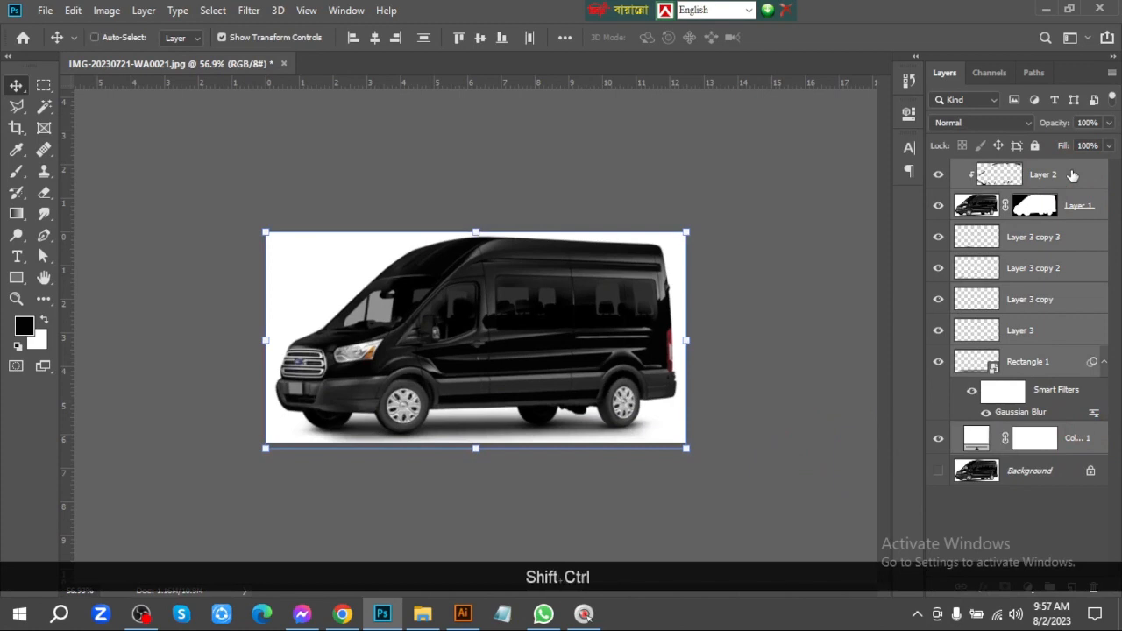
key("shift+ctrl+g")
left_click(1007, 276)
left_click(938, 194)
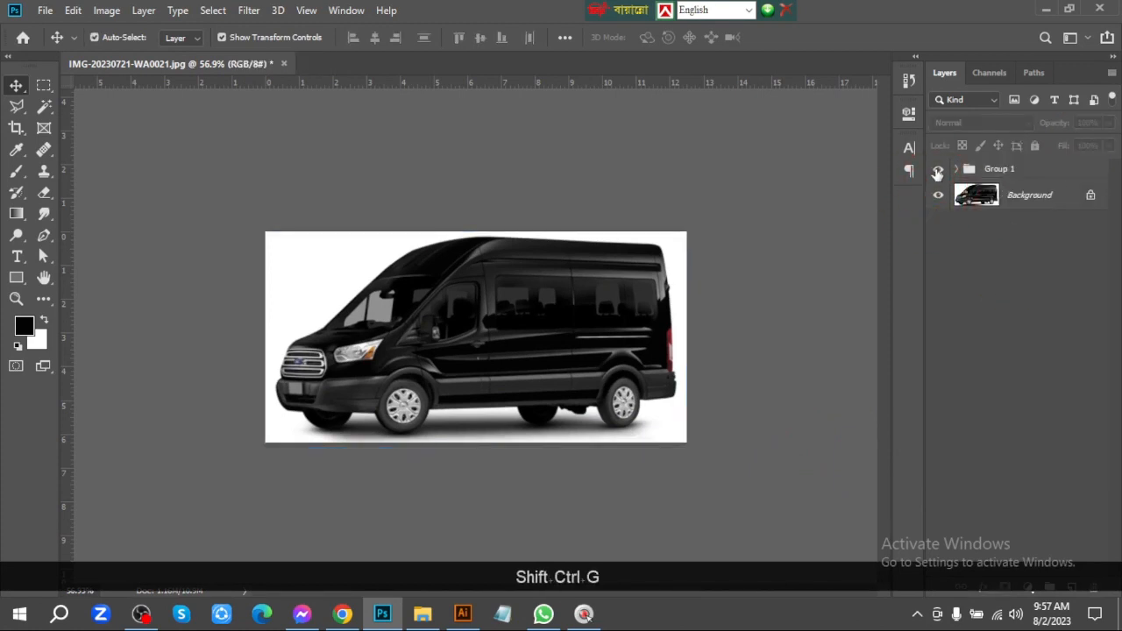
Toggle the visibility of Group 1 to compare the edited van with the original photo
left_click(937, 171)
left_click(937, 171)
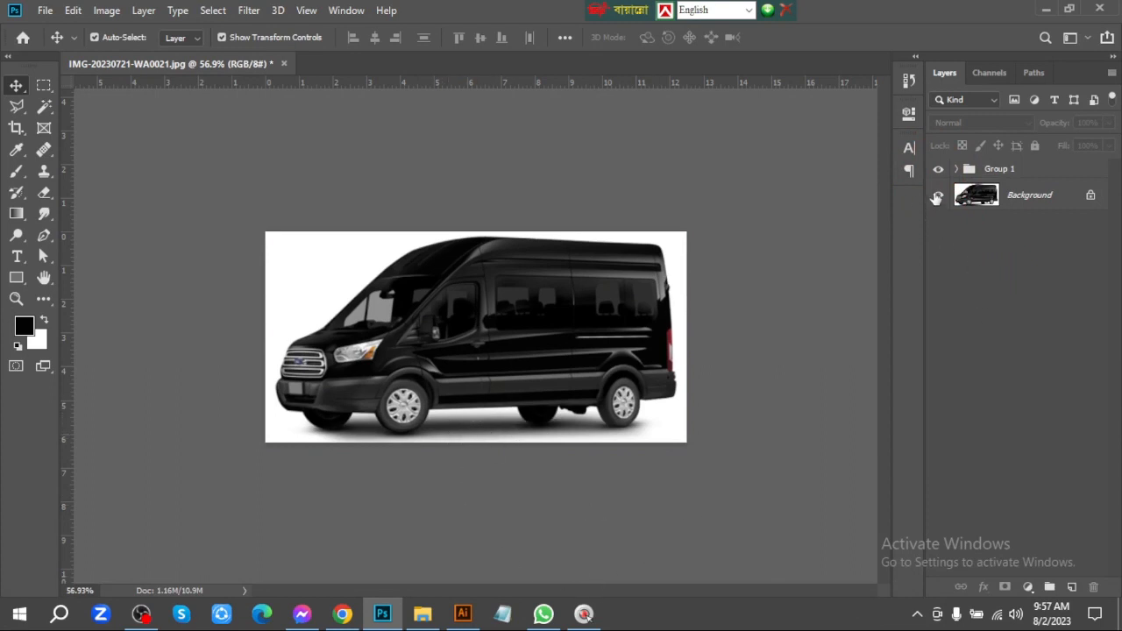
left_click(937, 168)
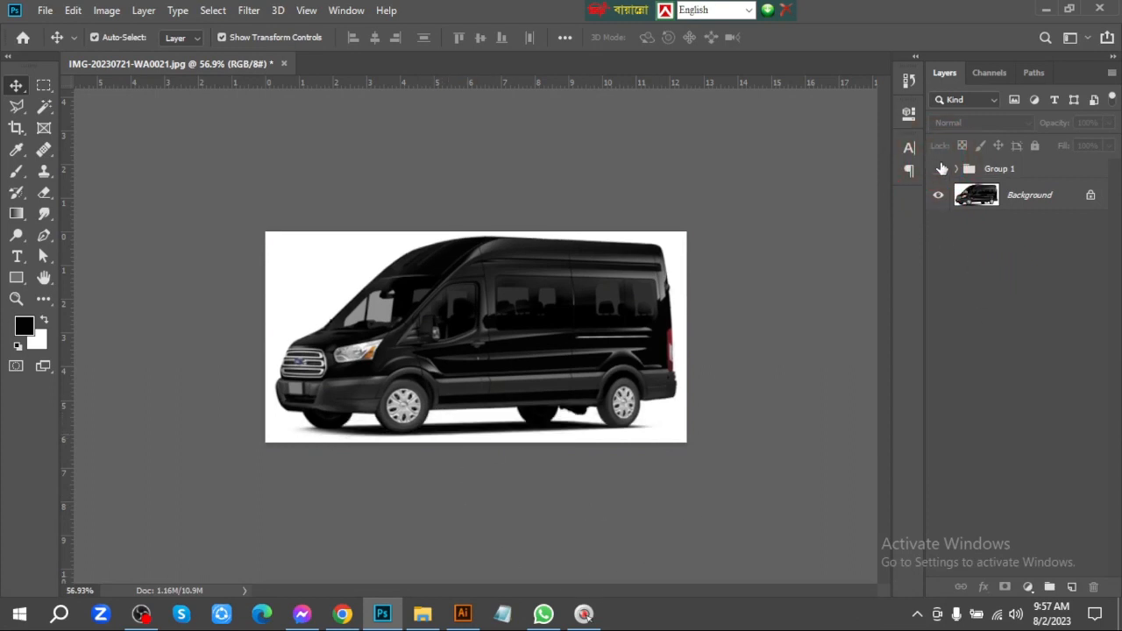
left_click(939, 168)
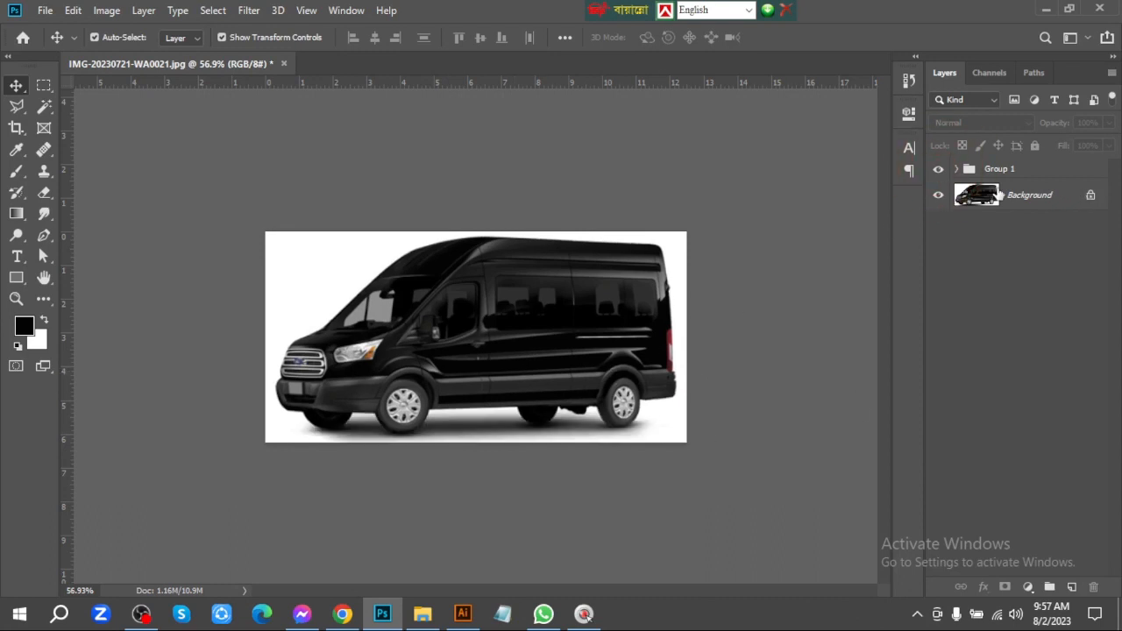
Preview red ff0000, black 000000, pink ffc4fc and blue 3c00ff in the color fill behind the van, and cancel the color change
left_click(954, 168)
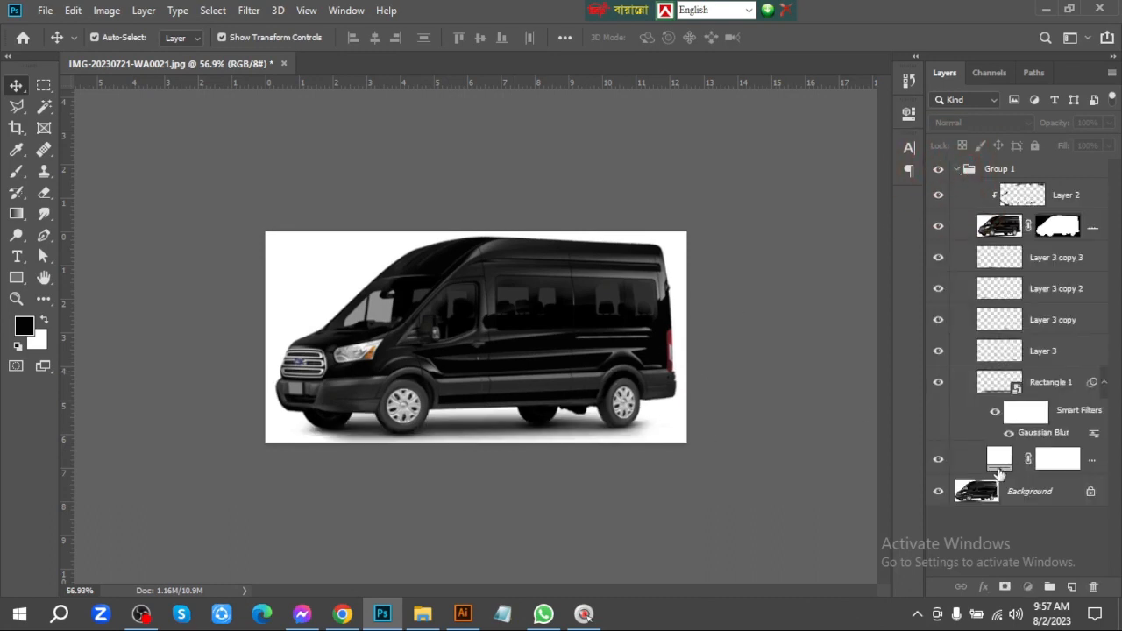
double_click(1000, 458)
type("ff0000")
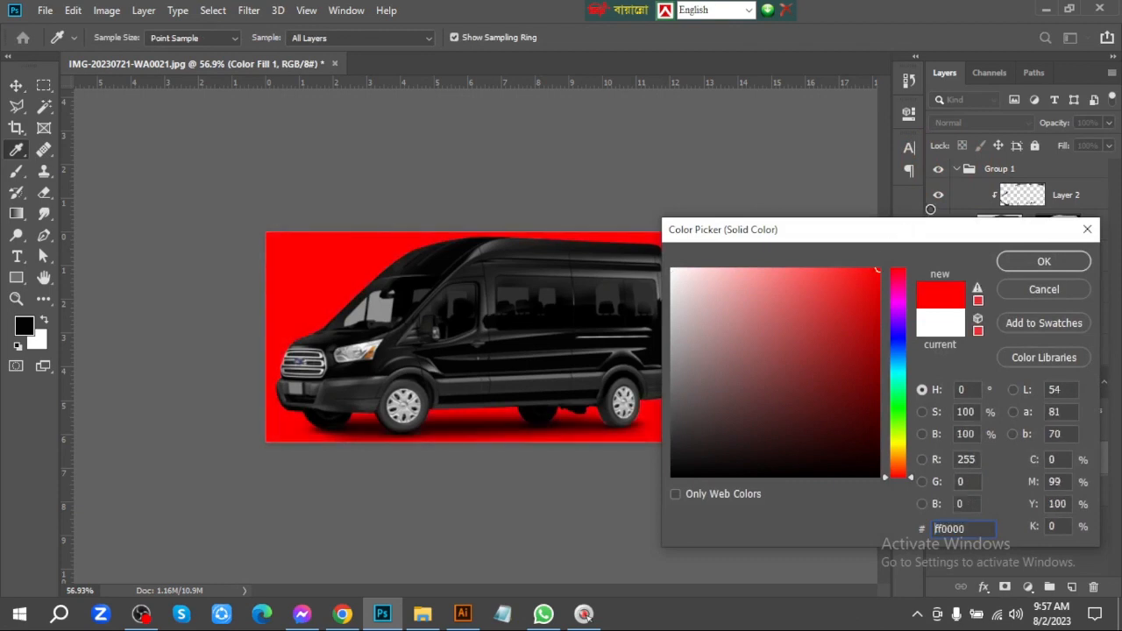
left_click_drag(727, 333, 575, 553)
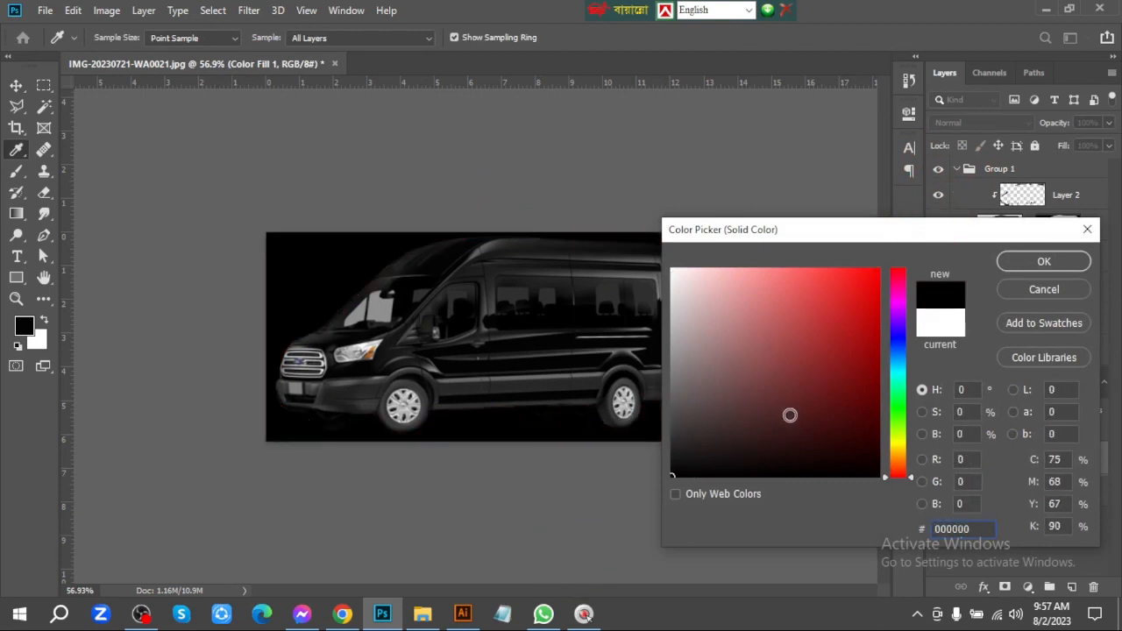
left_click_drag(790, 415, 718, 264)
left_click(894, 300)
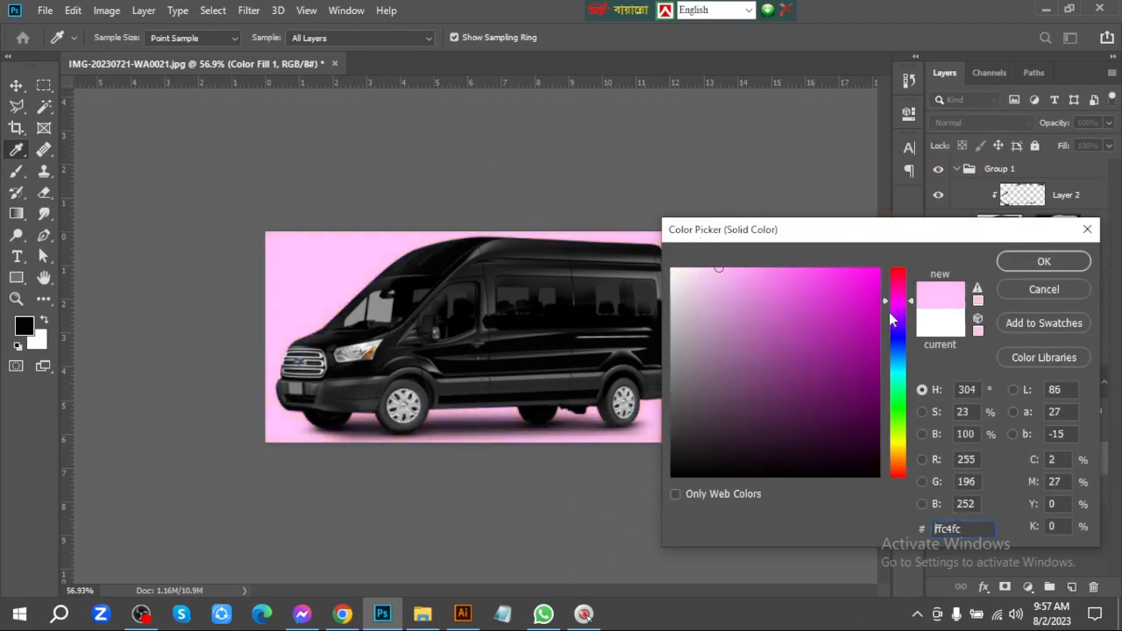
left_click_drag(890, 320, 892, 401)
left_click_drag(863, 297, 891, 215)
left_click(895, 330)
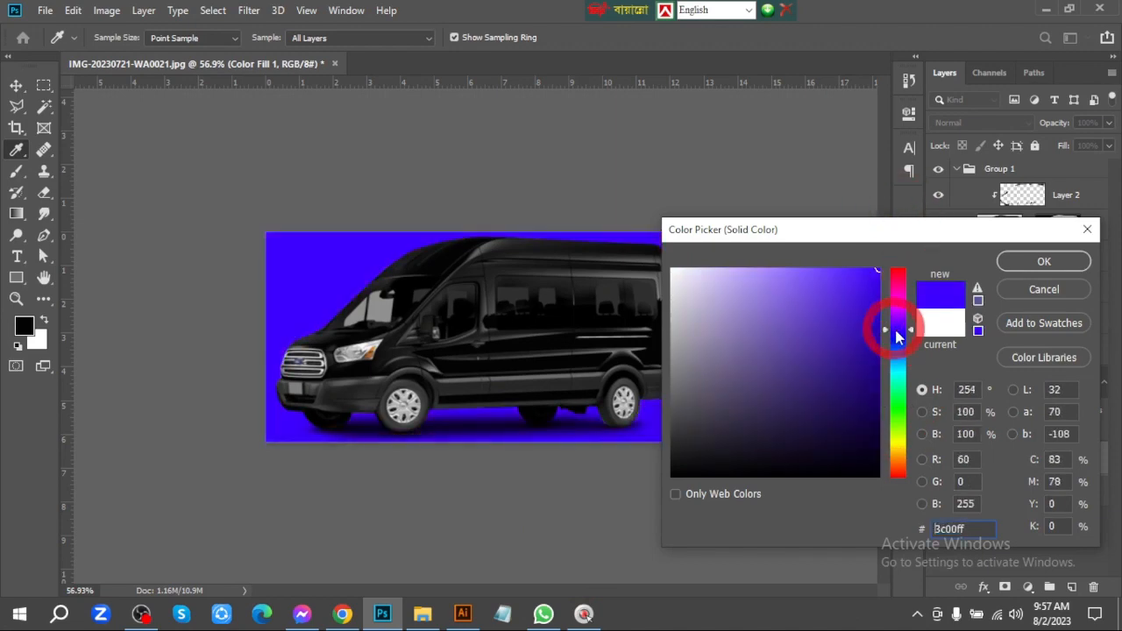
mouse_move(896, 336)
left_mouse_down()
mouse_move(892, 444)
mouse_move(888, 261)
mouse_move(892, 461)
mouse_move(892, 392)
mouse_move(917, 276)
left_mouse_up()
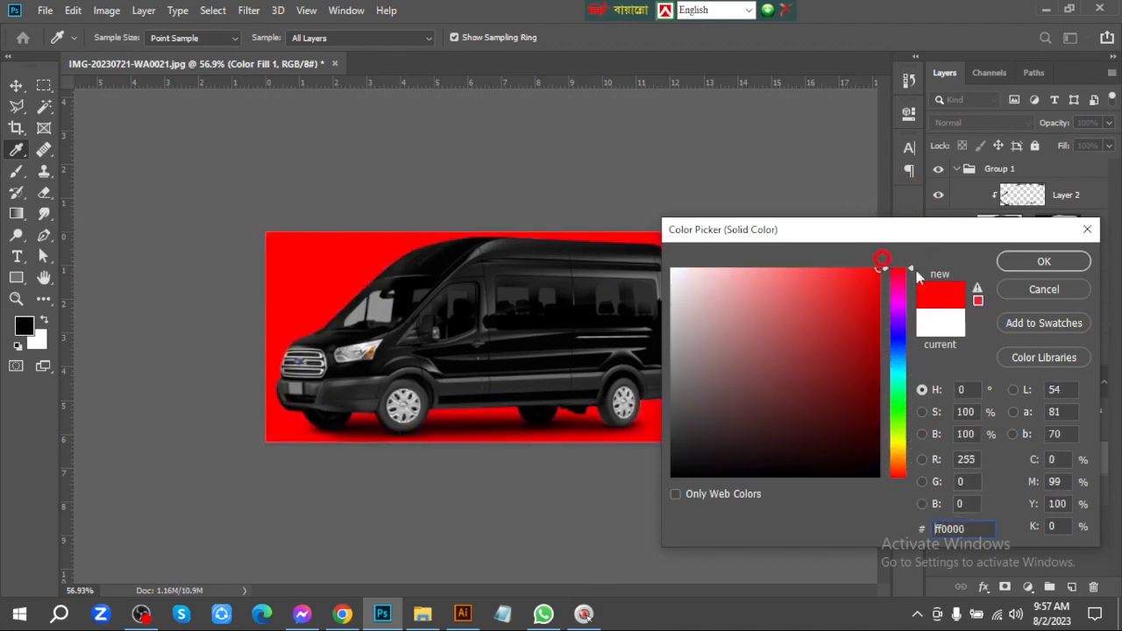
left_click(1044, 290)
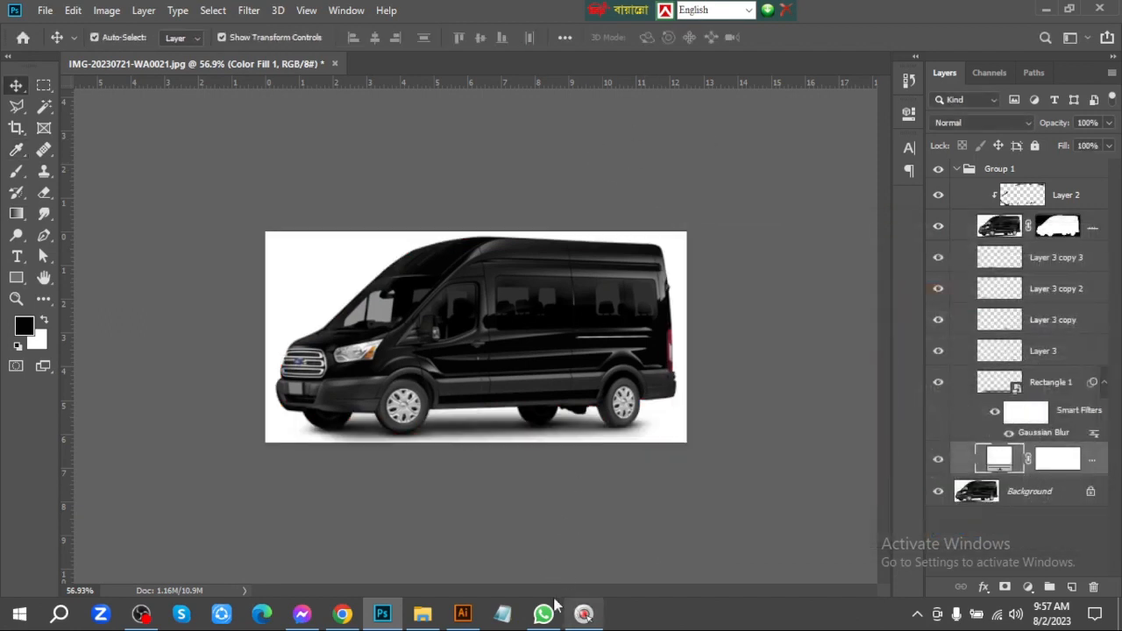